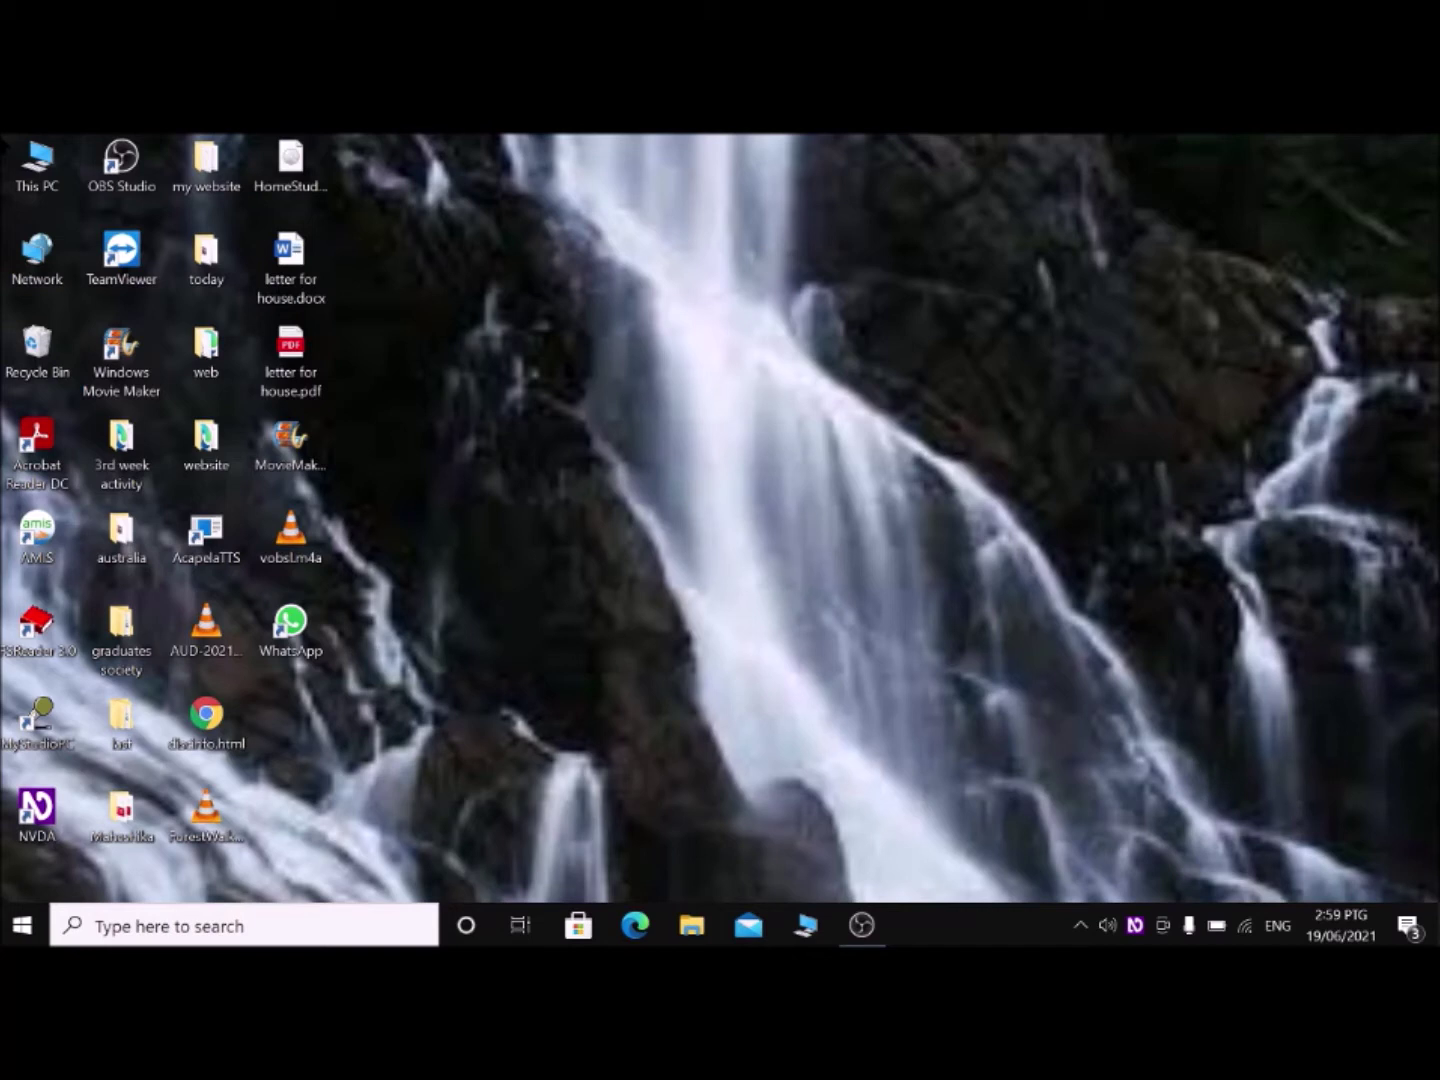
Step: Launch the Volume Mixer with the Run command "sndvol" and close it again
key(super+r)
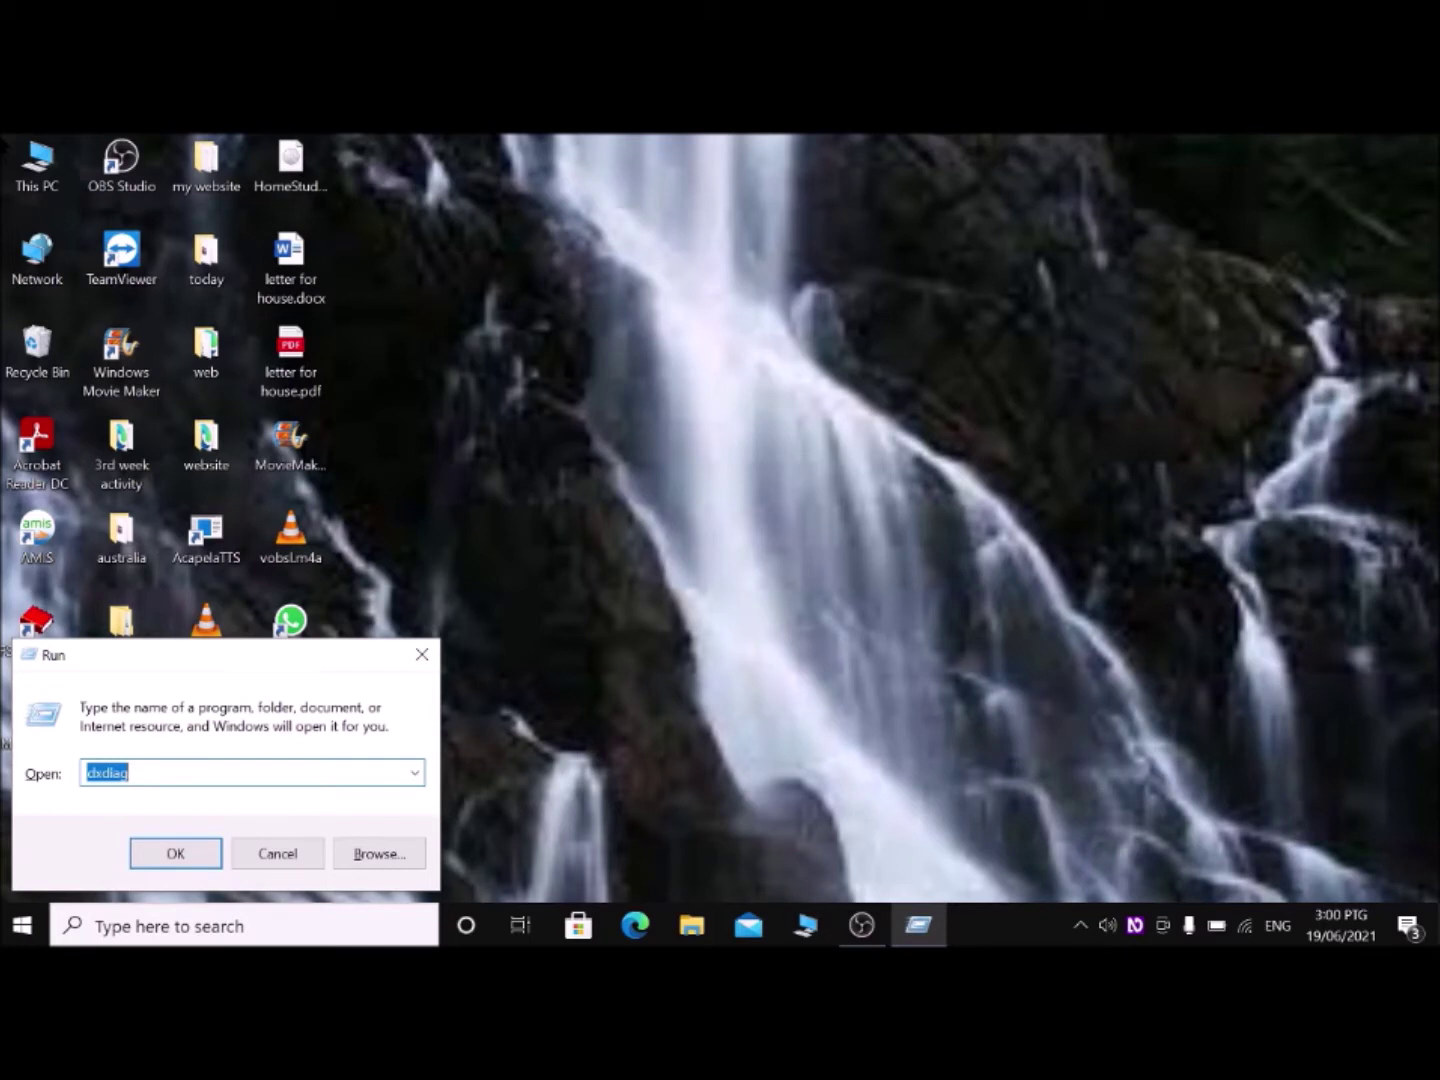
text(s)
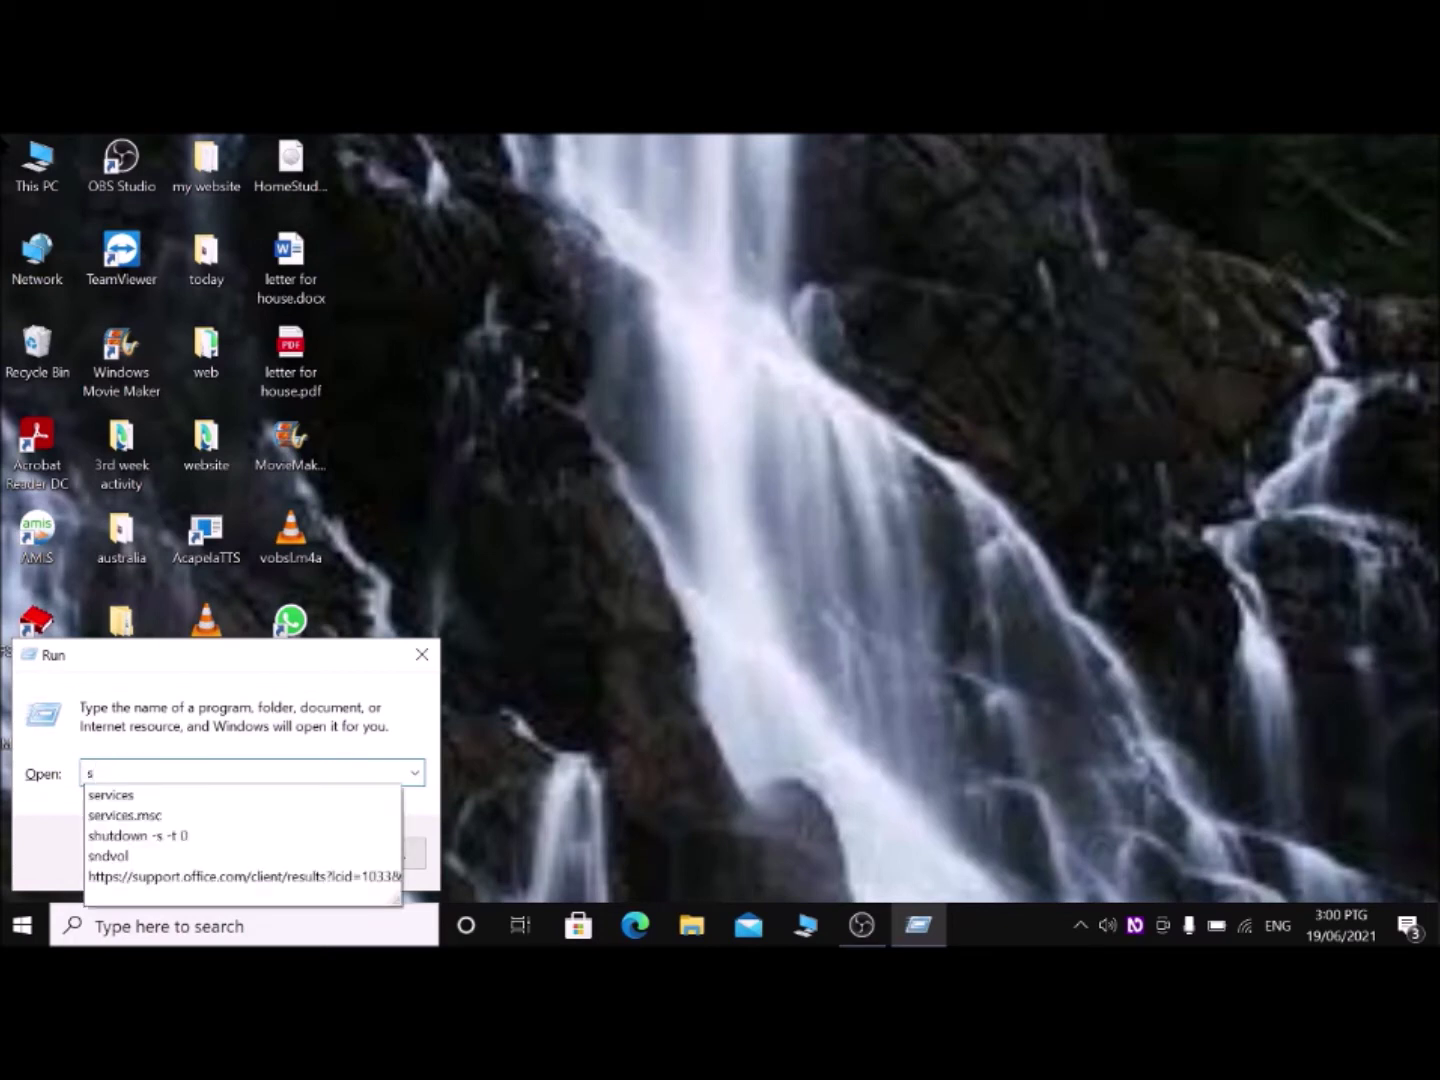
text(n)
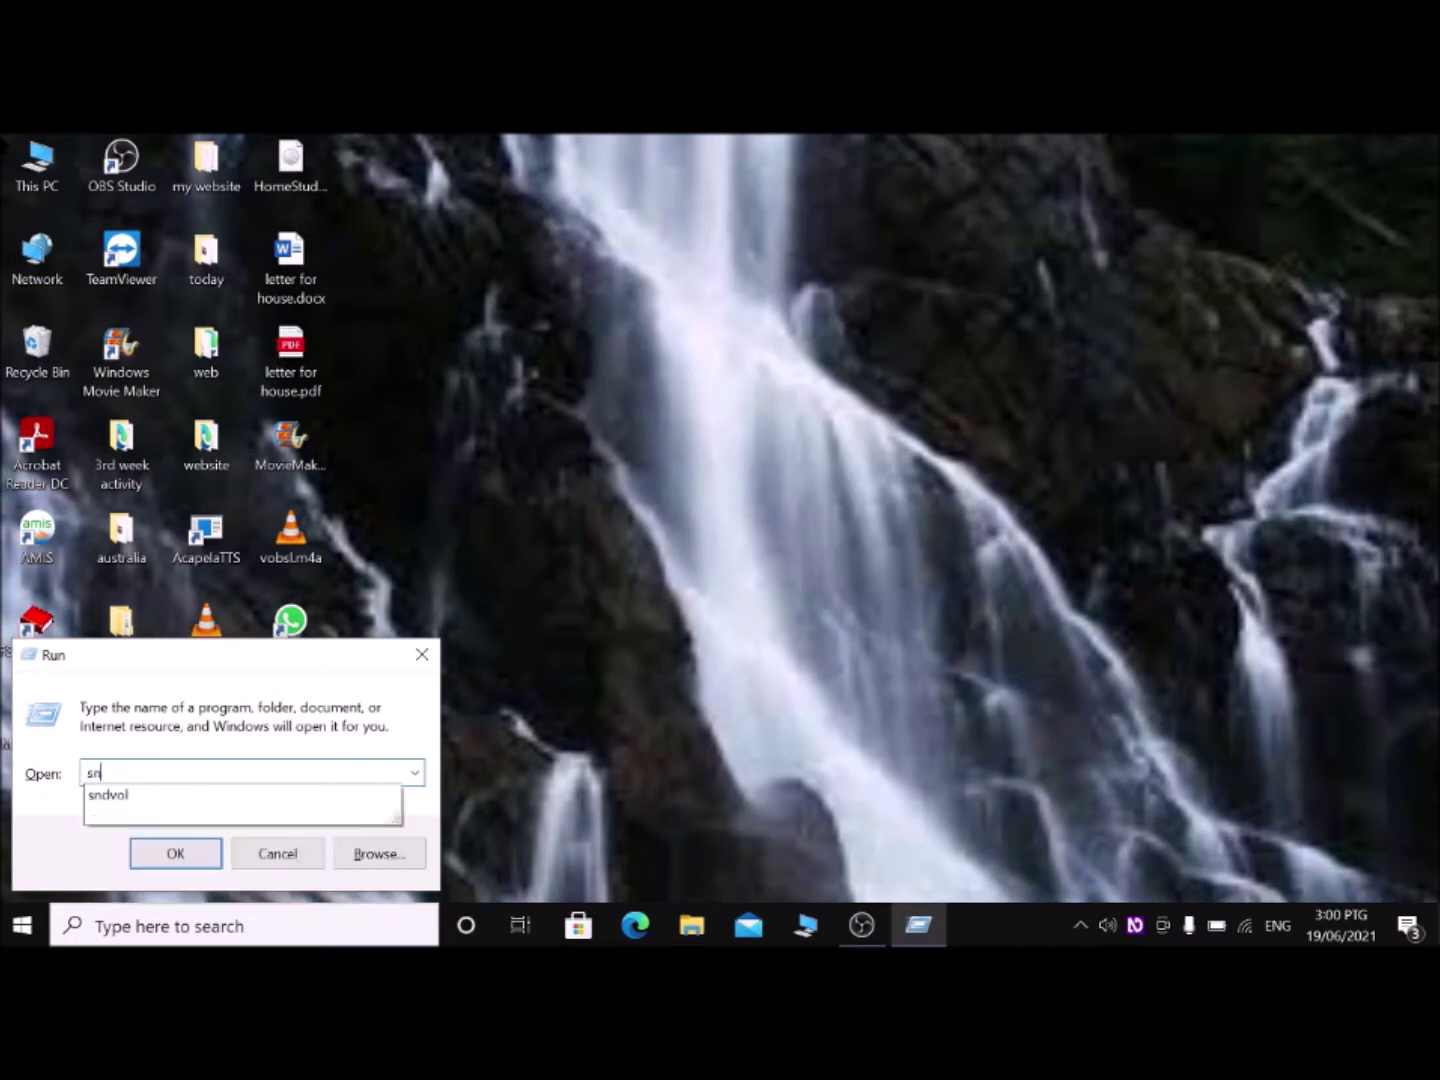
text(dvol)
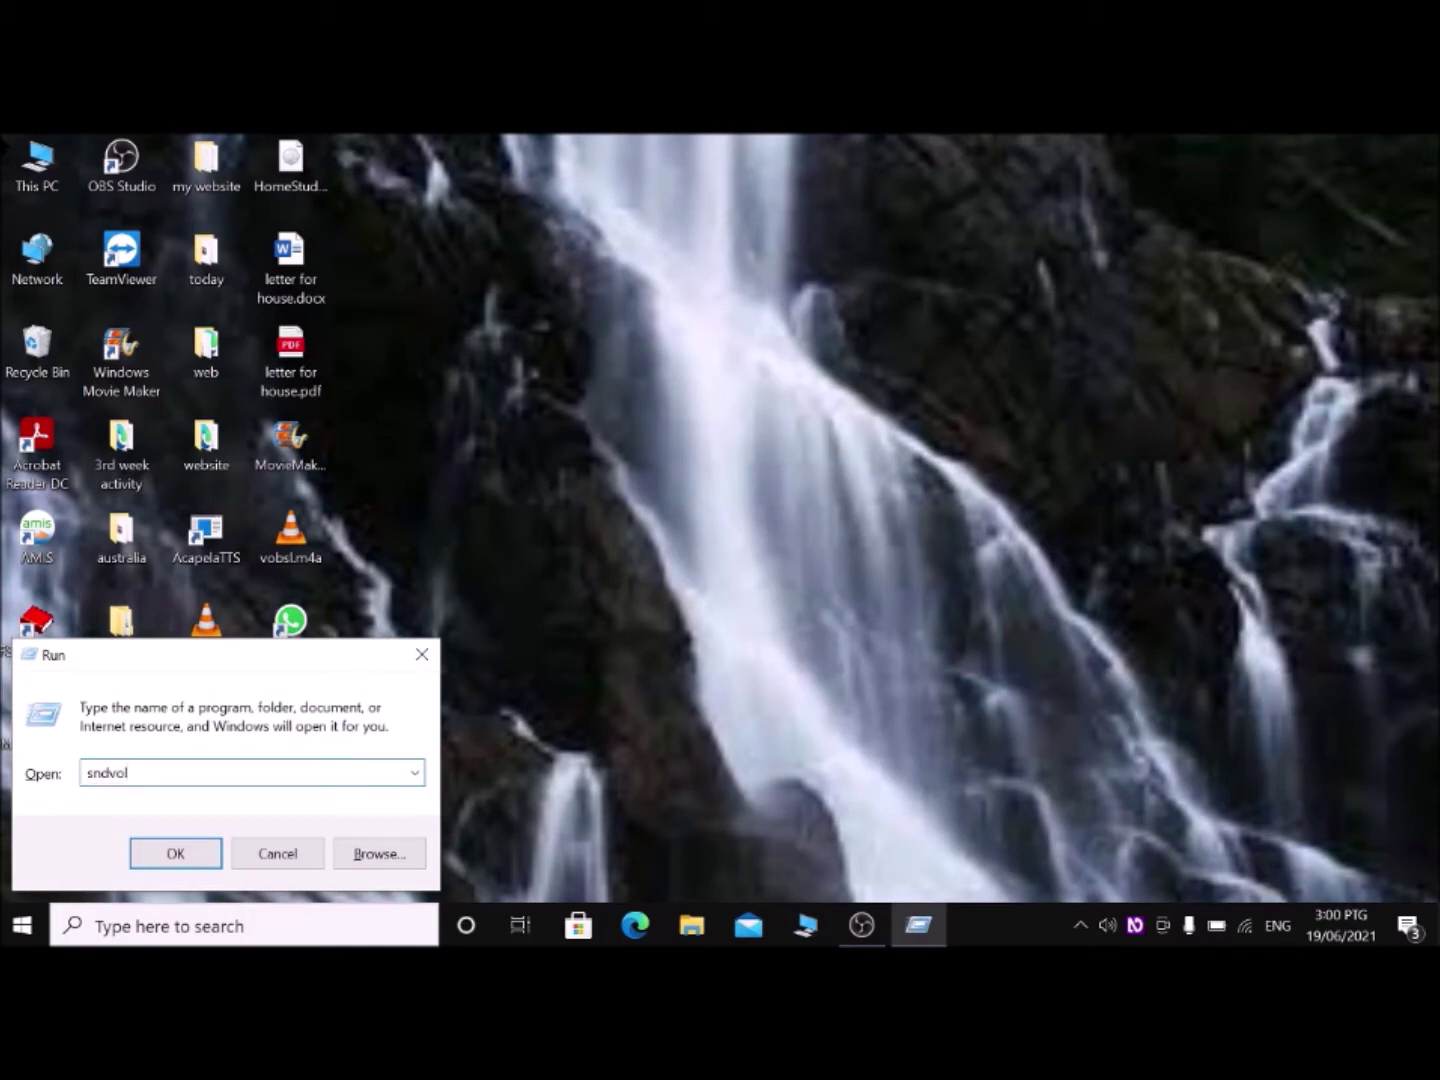
key(Return)
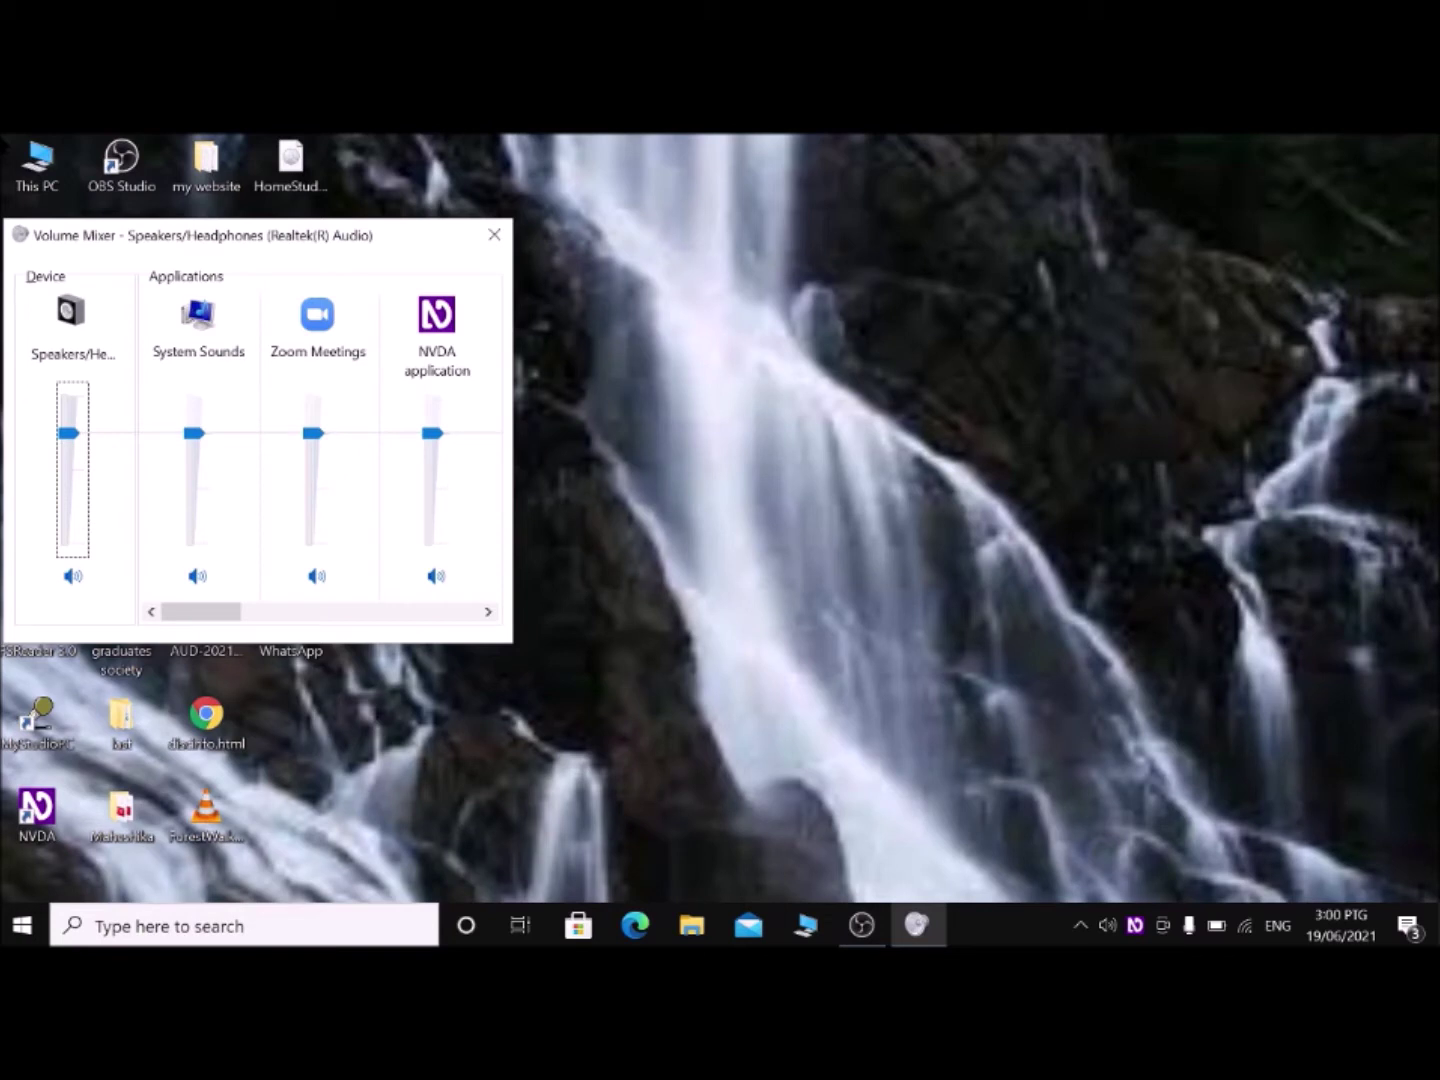
key(alt+F4)
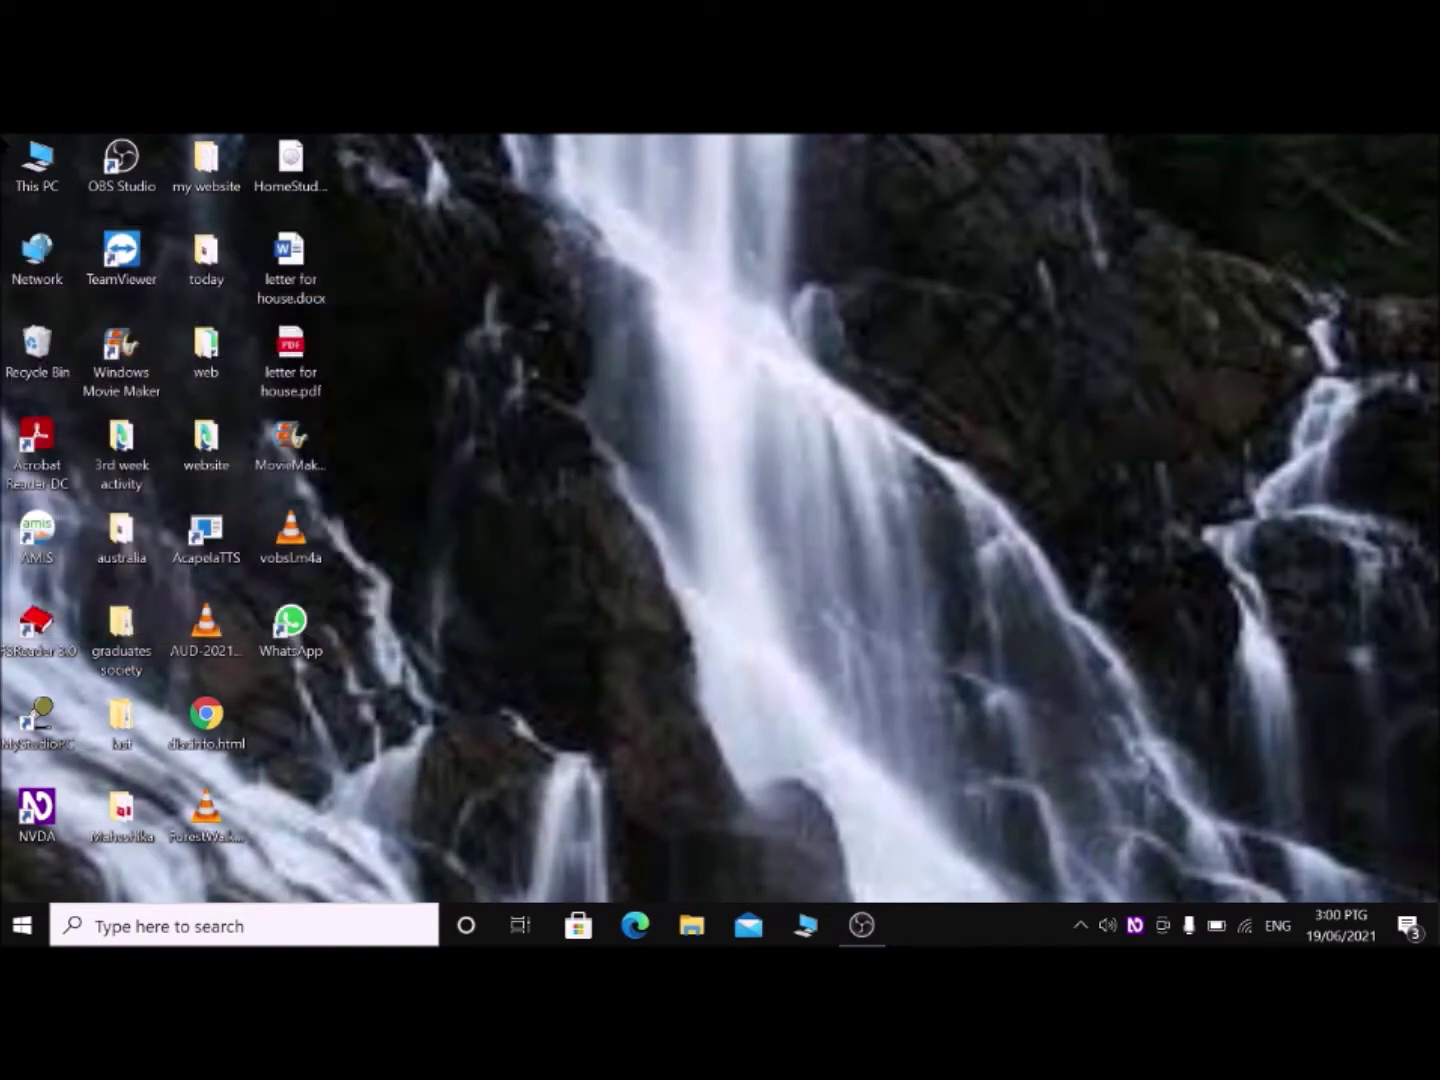
Step: Open the D drive with the Run command "d:" and close its window
key(super+r)
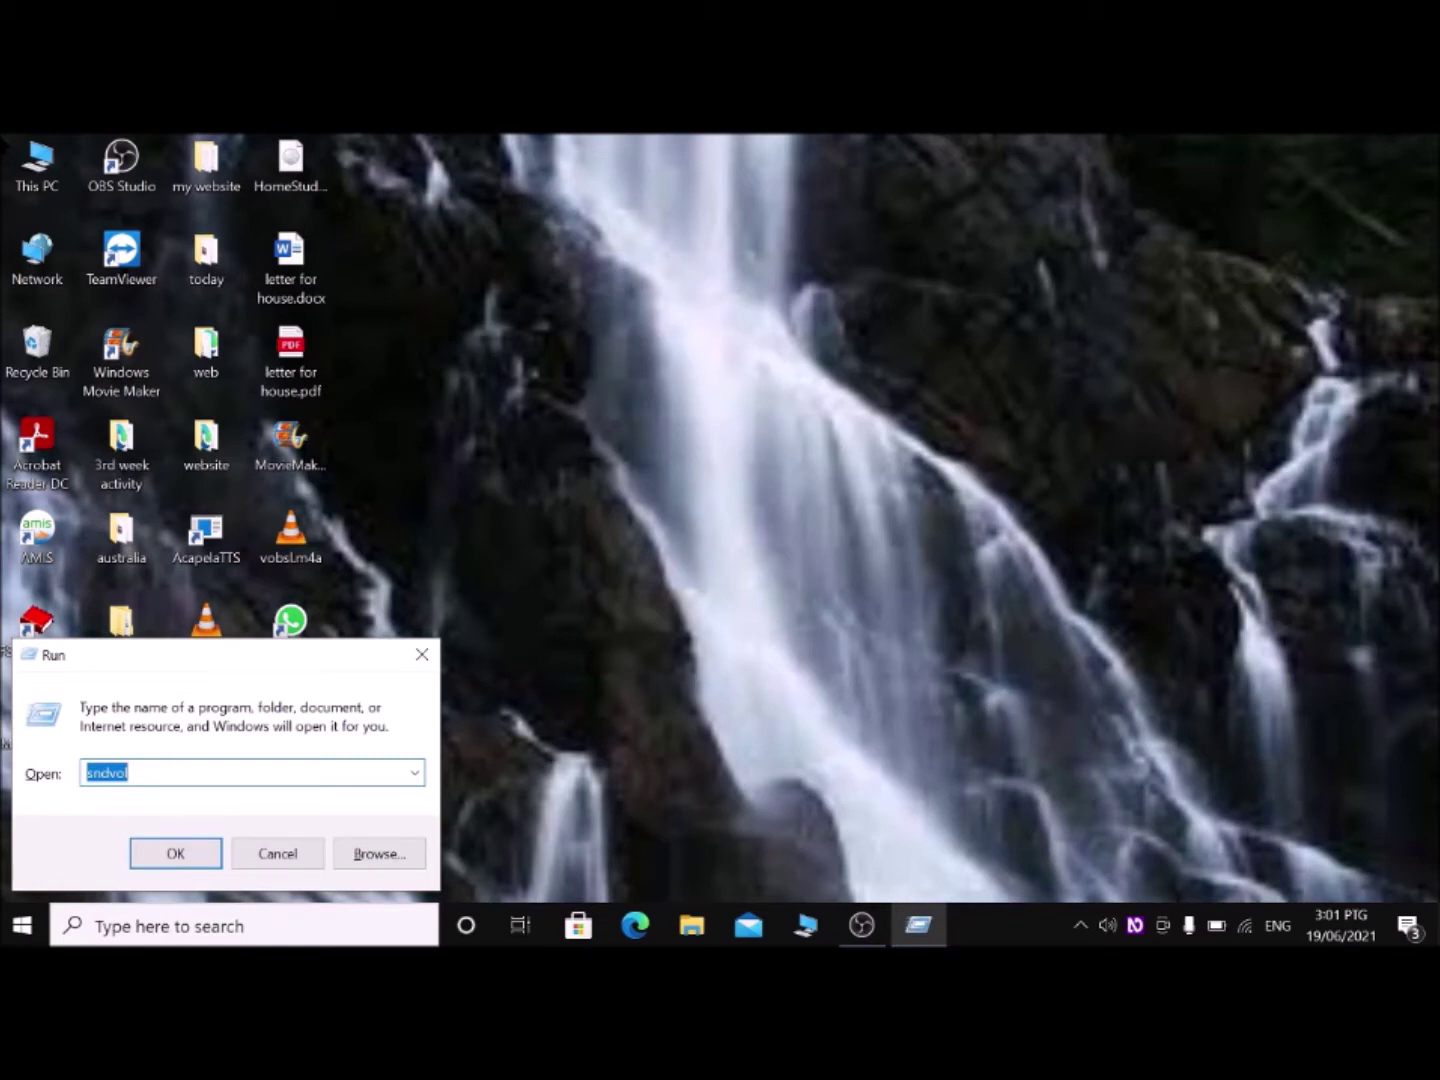
text(d)
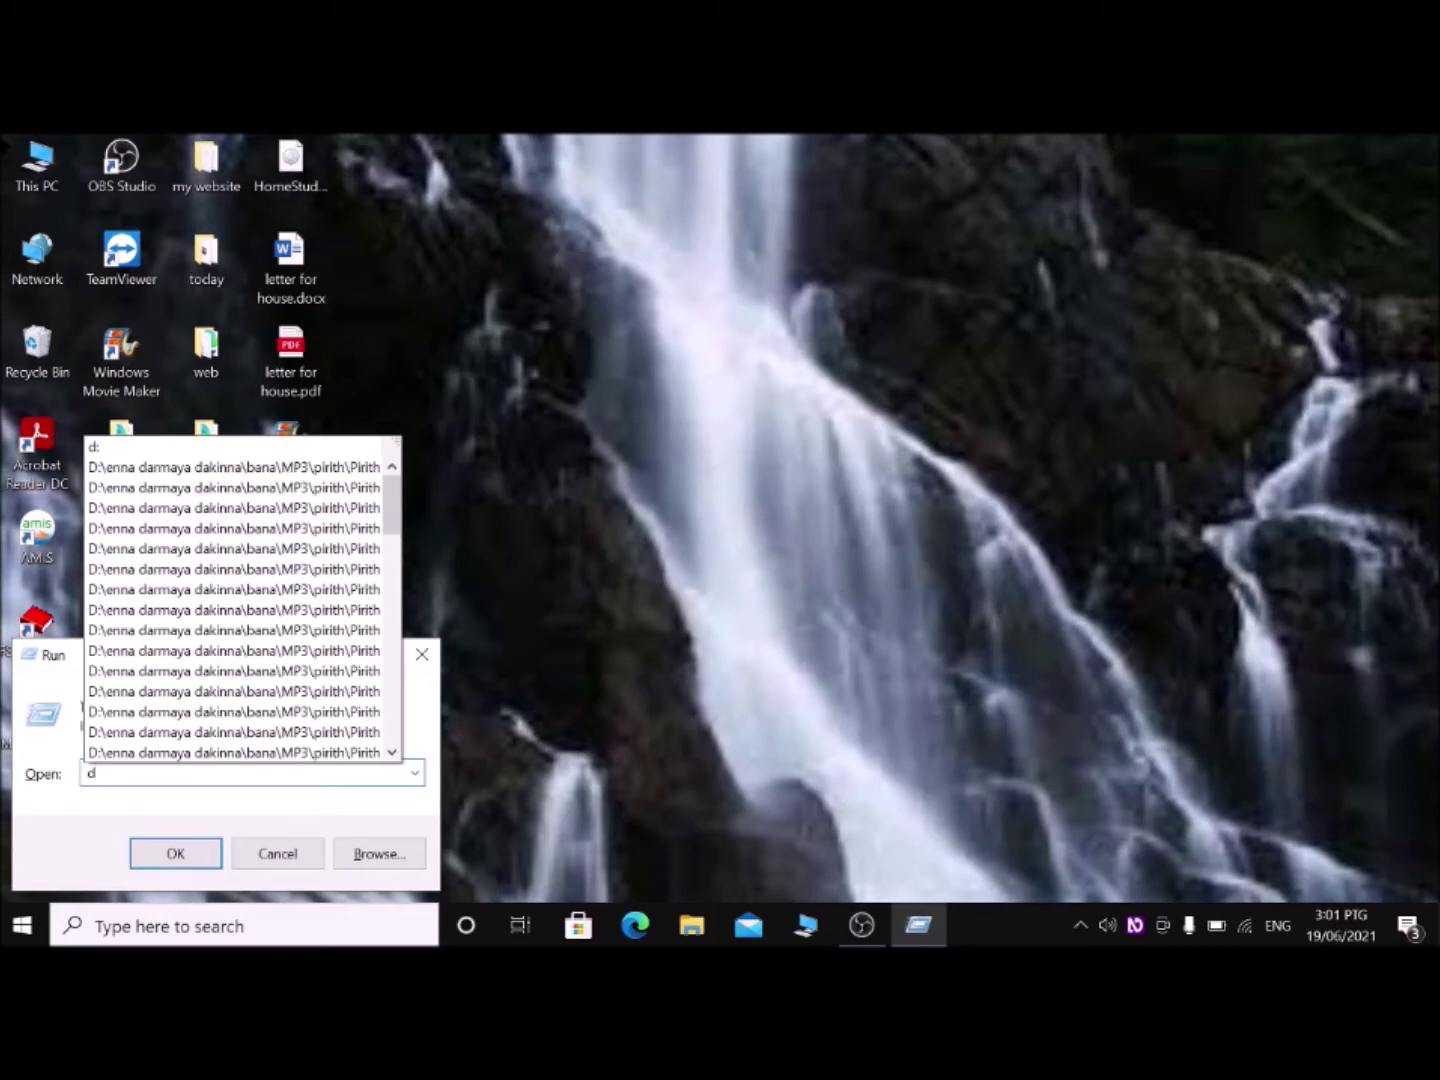
text(:)
key(Return)
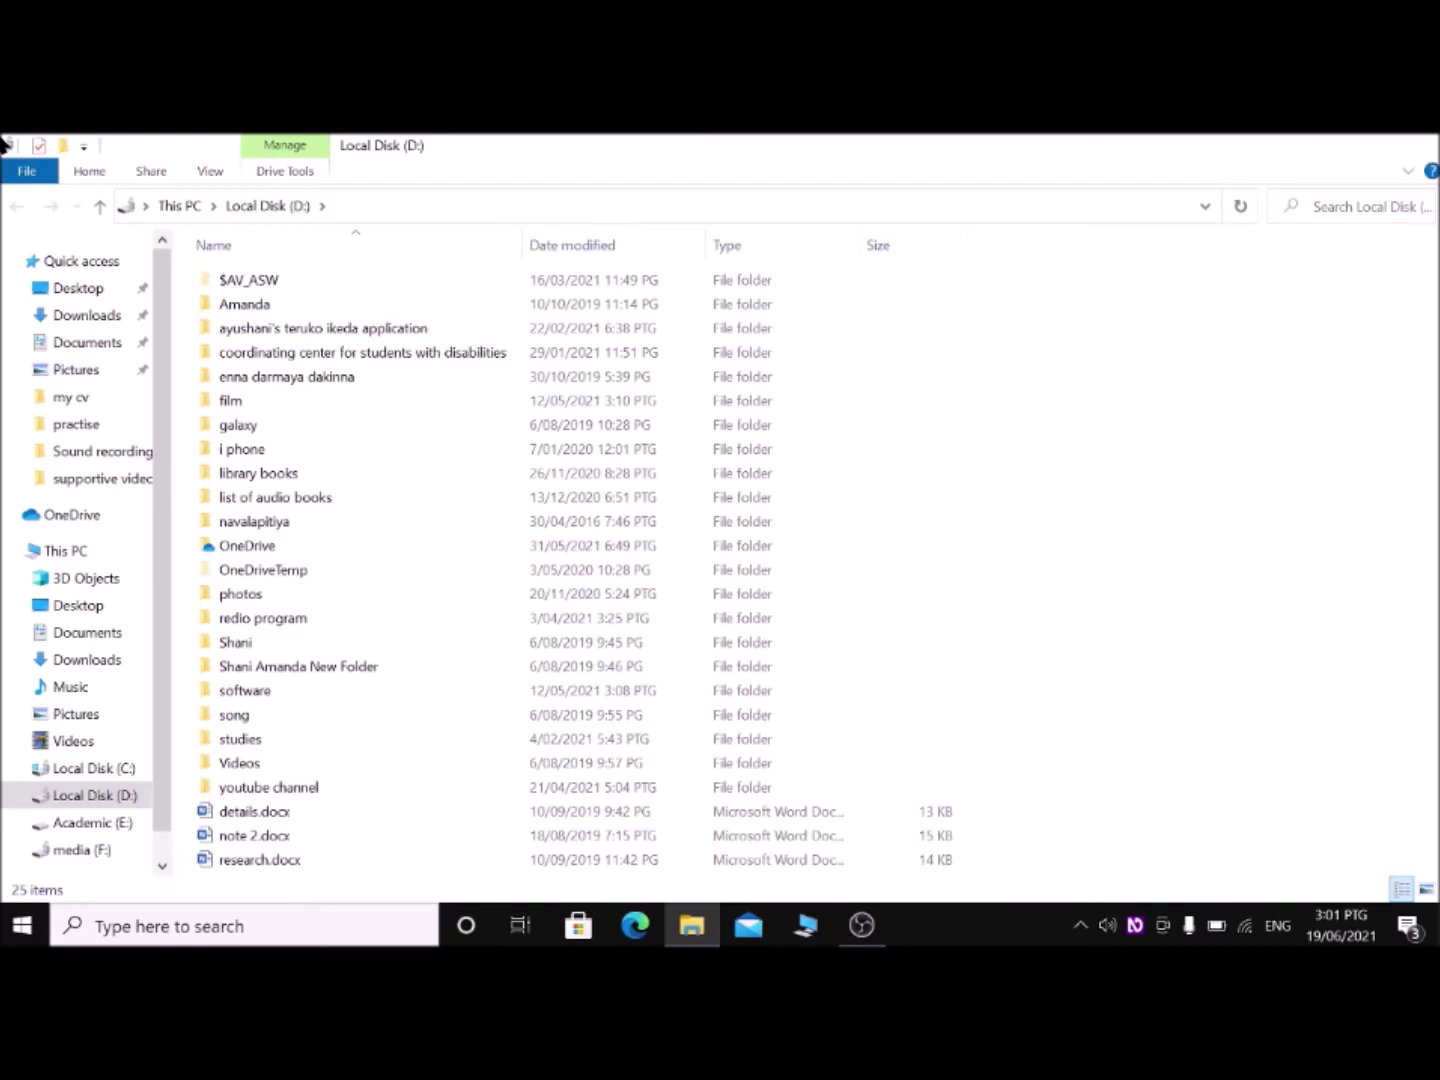
key(alt+F4)
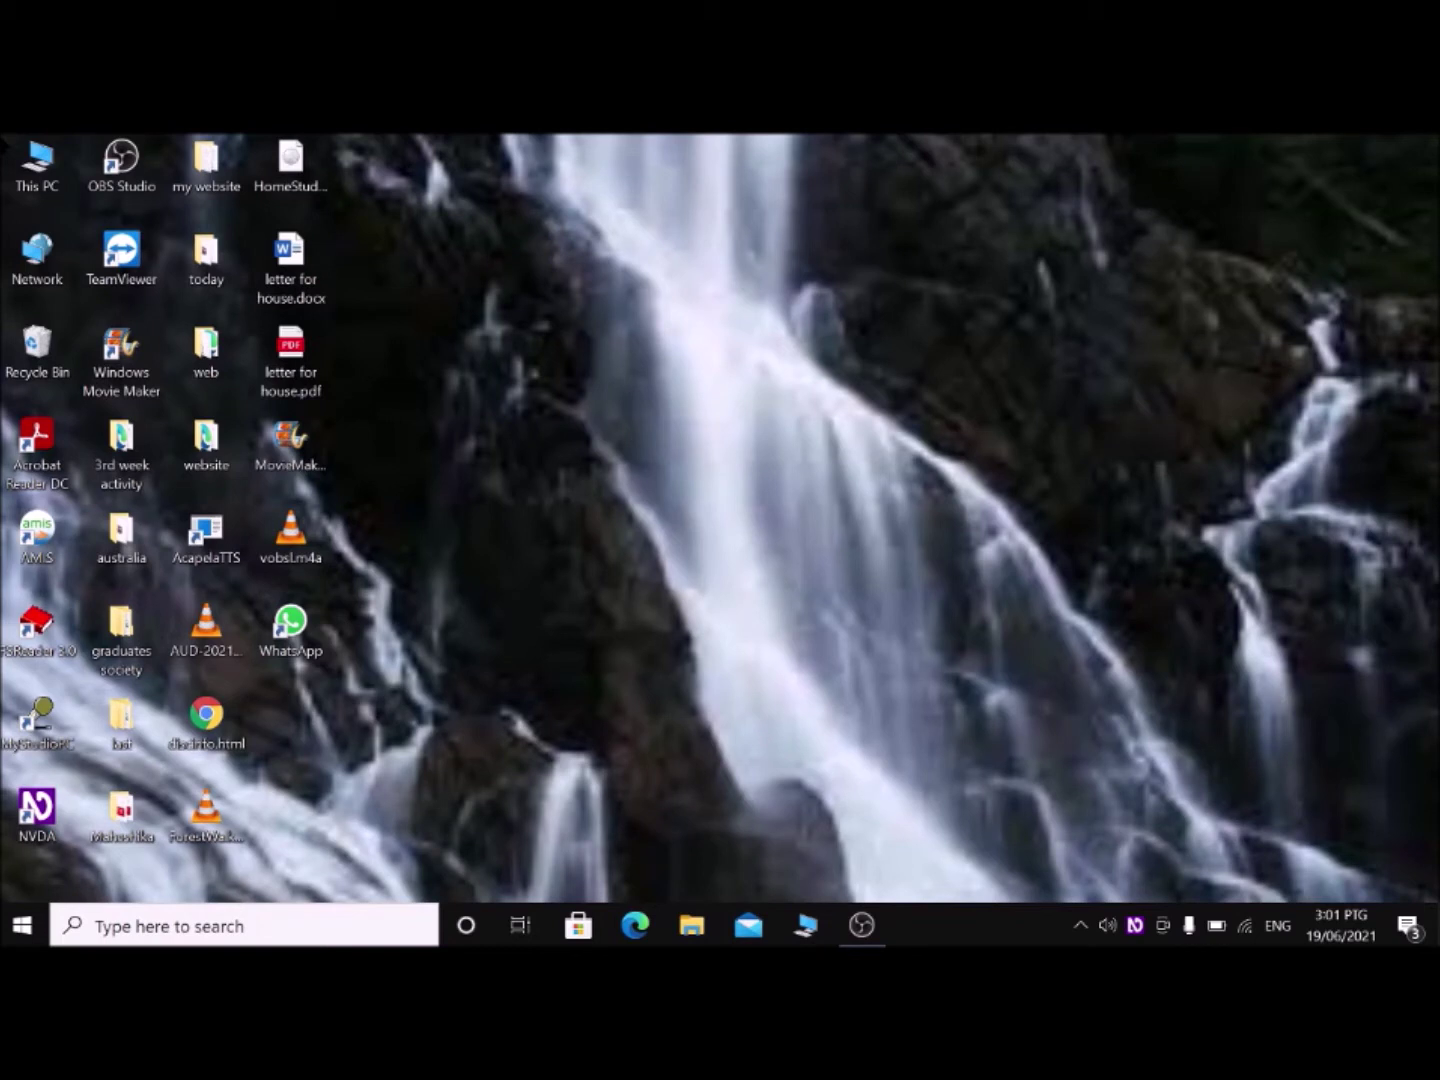
Step: Open the videos folder directly by running the path "d:\youtube channel\videos"
key(super+r)
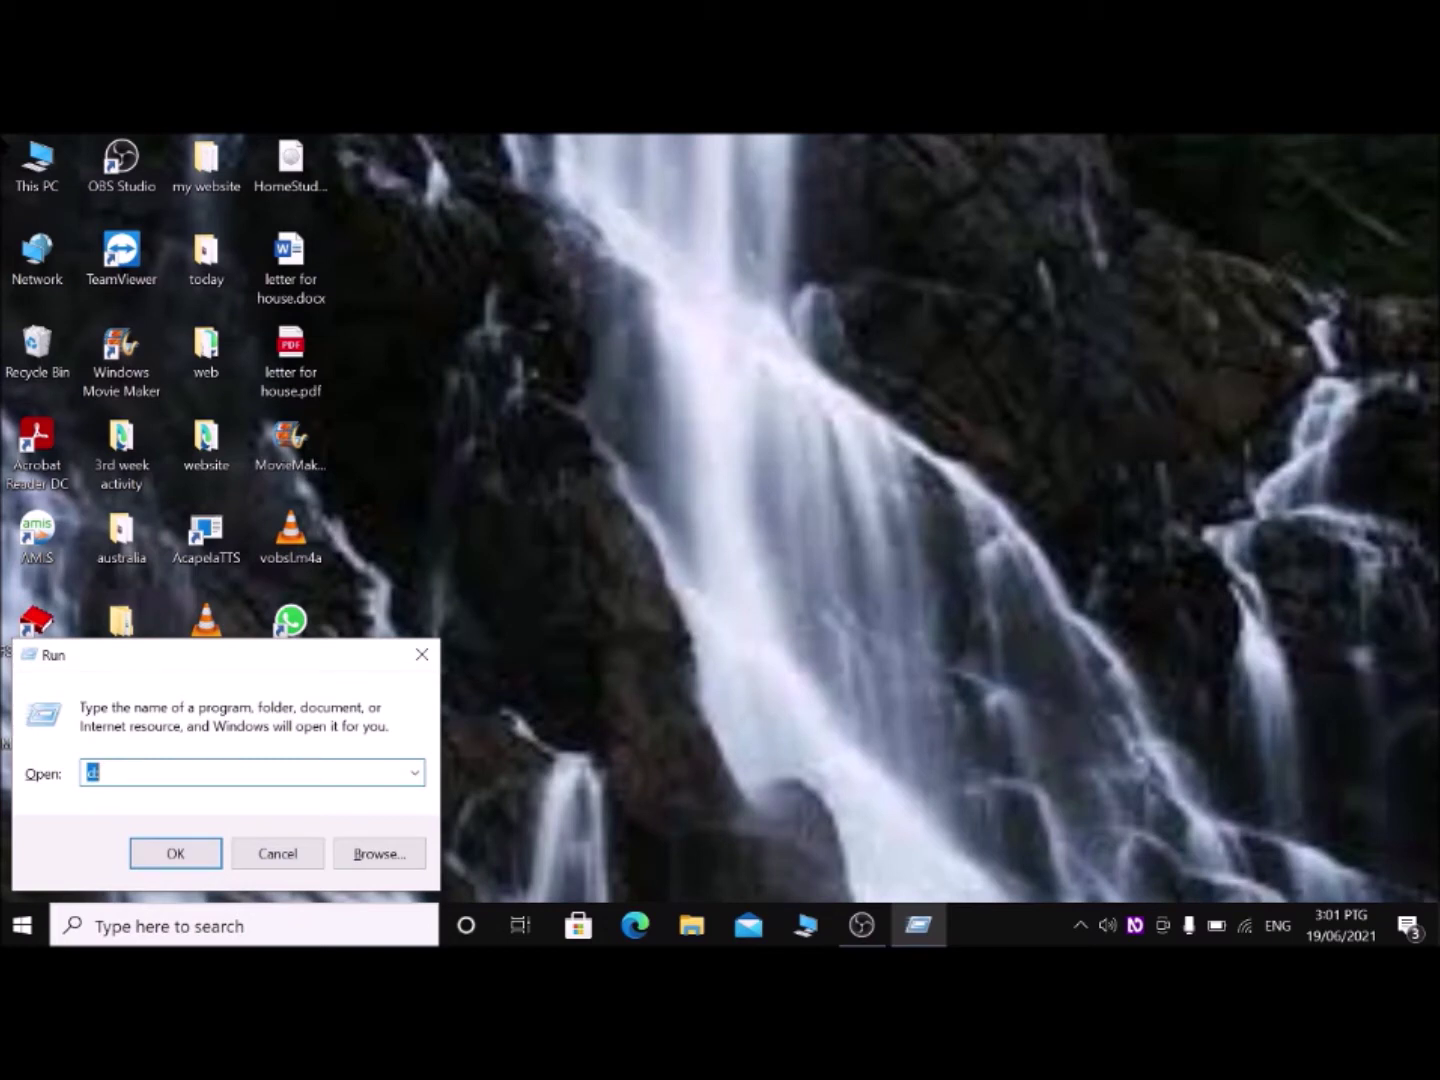
text(d)
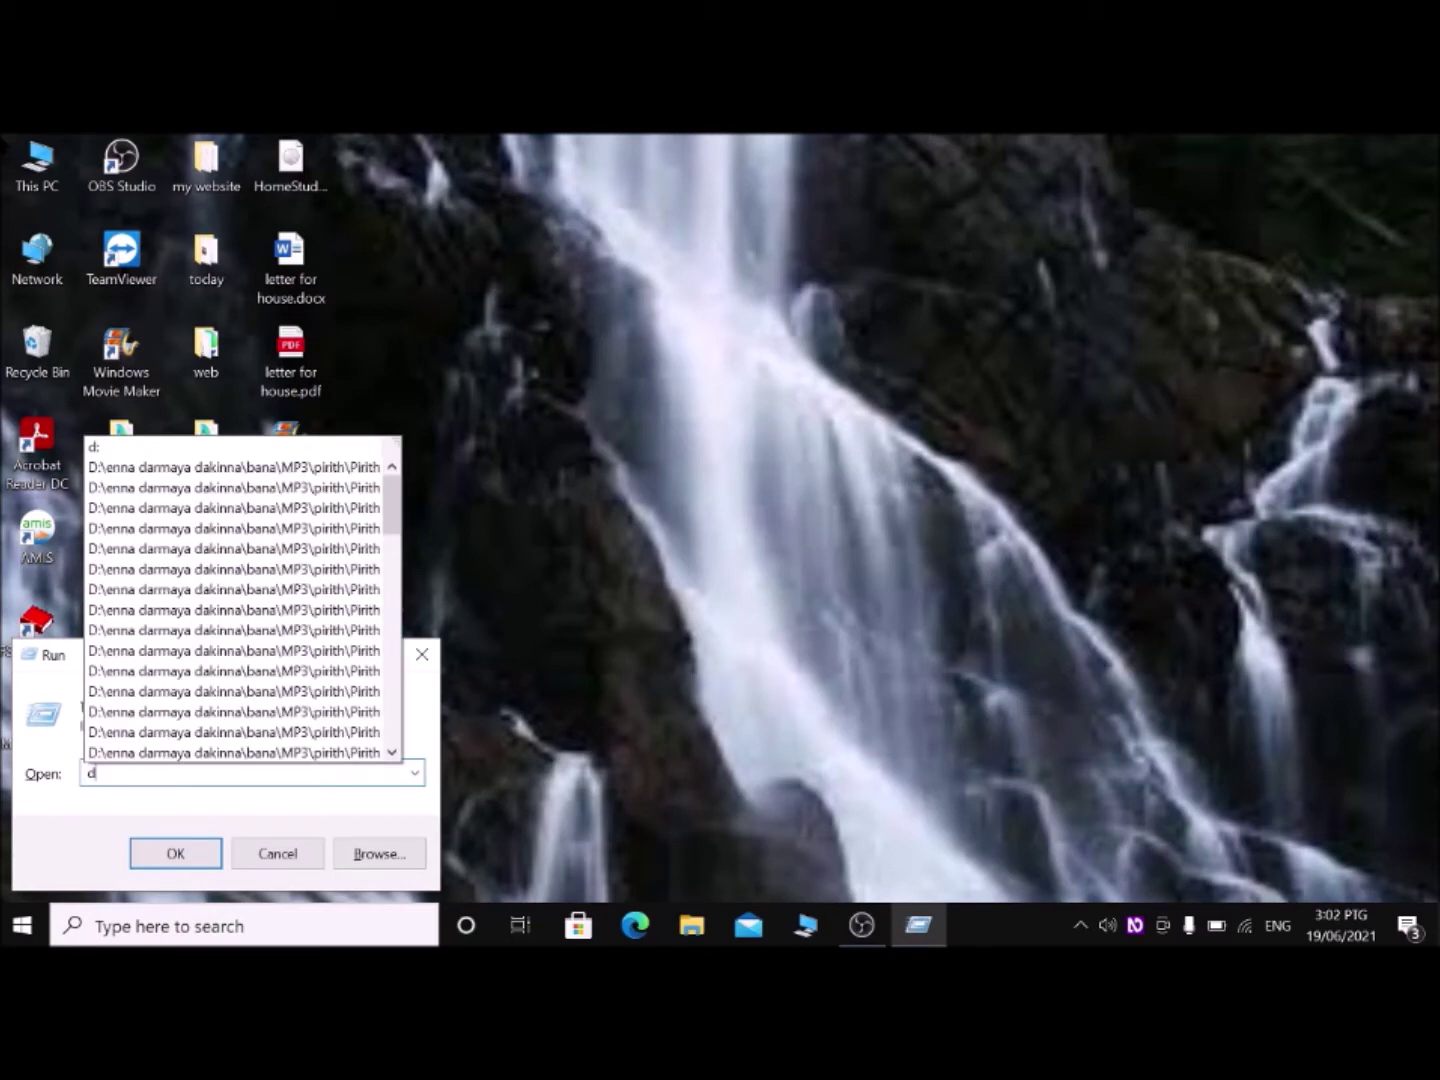
text(:)
text(\)
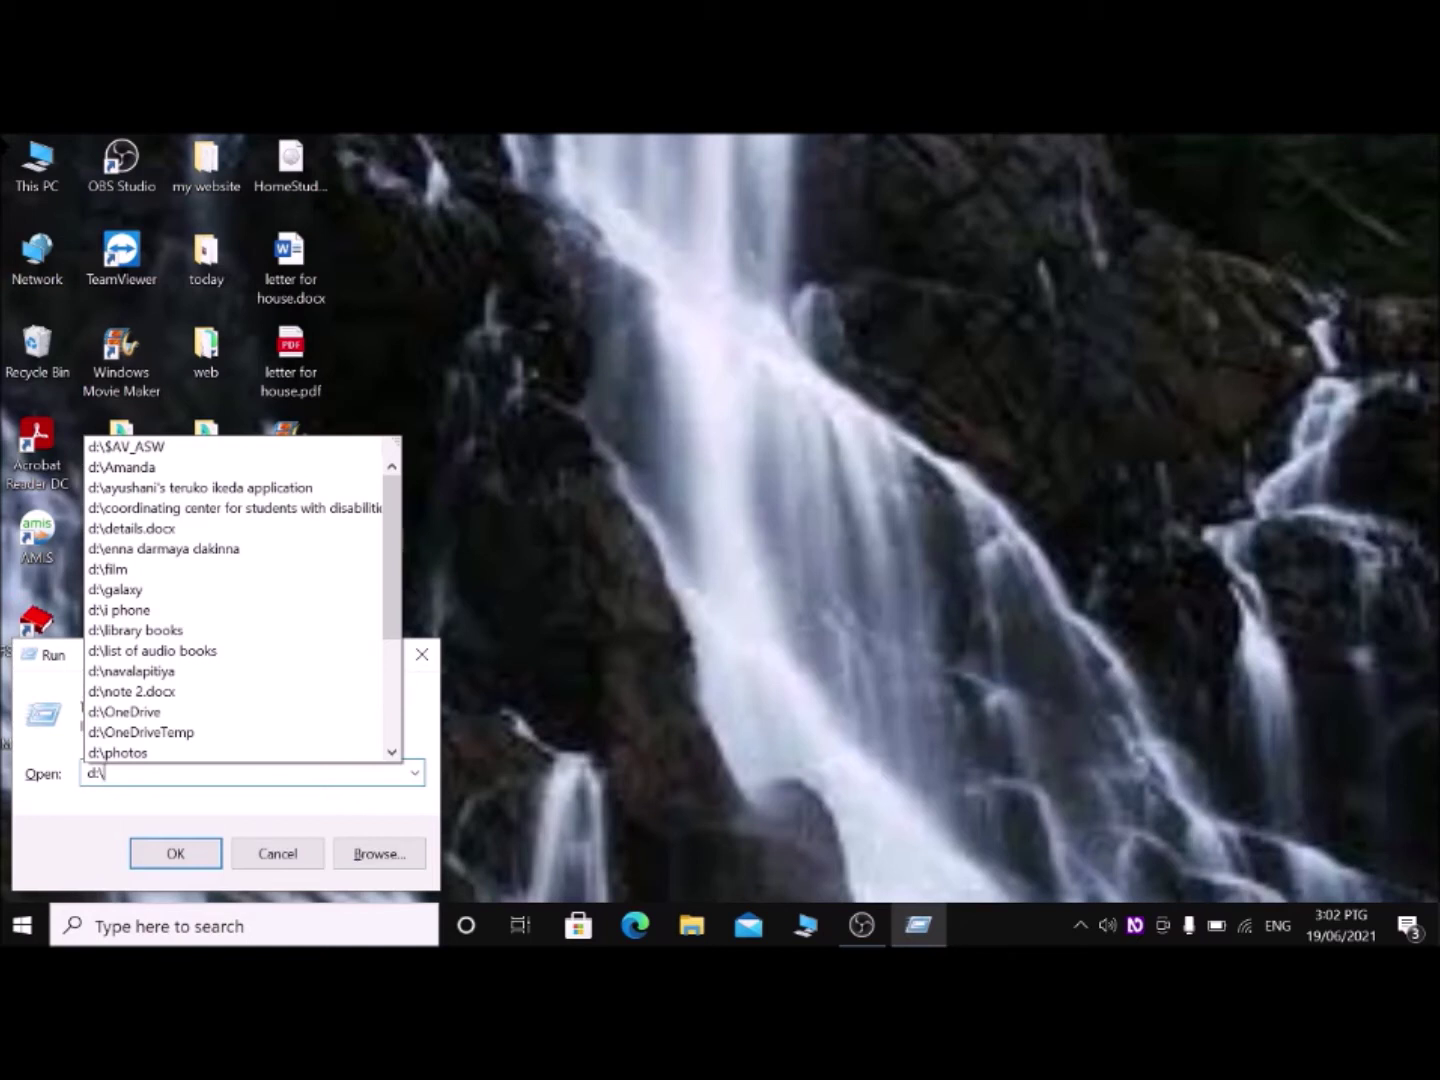
text(youtube channel)
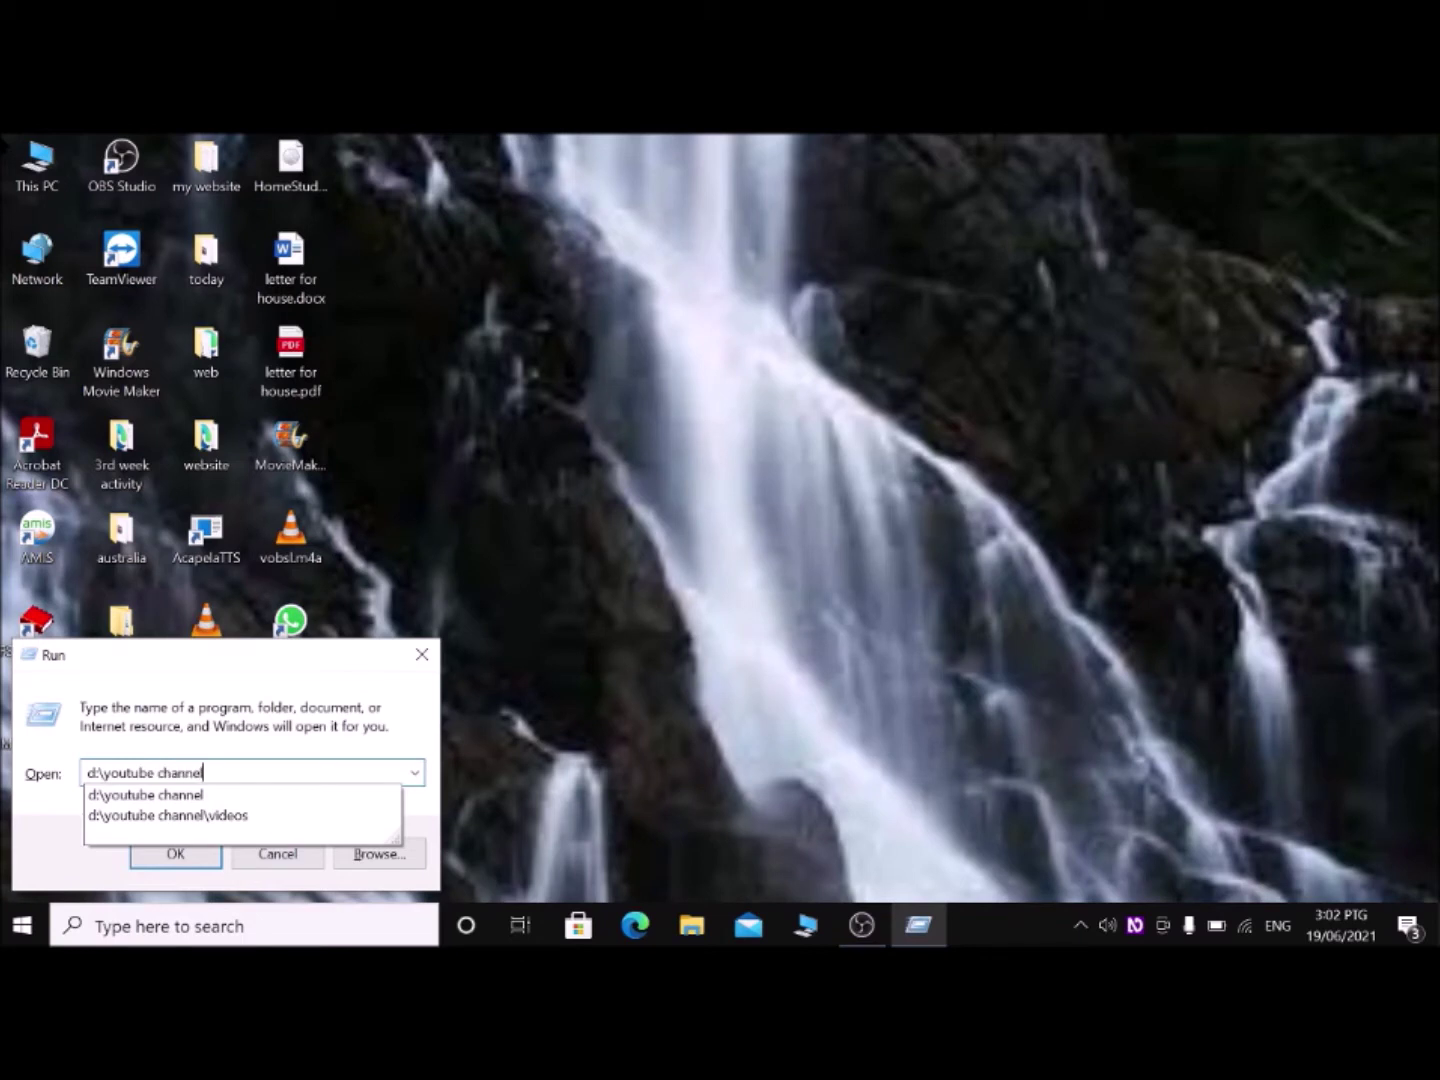
text(\)
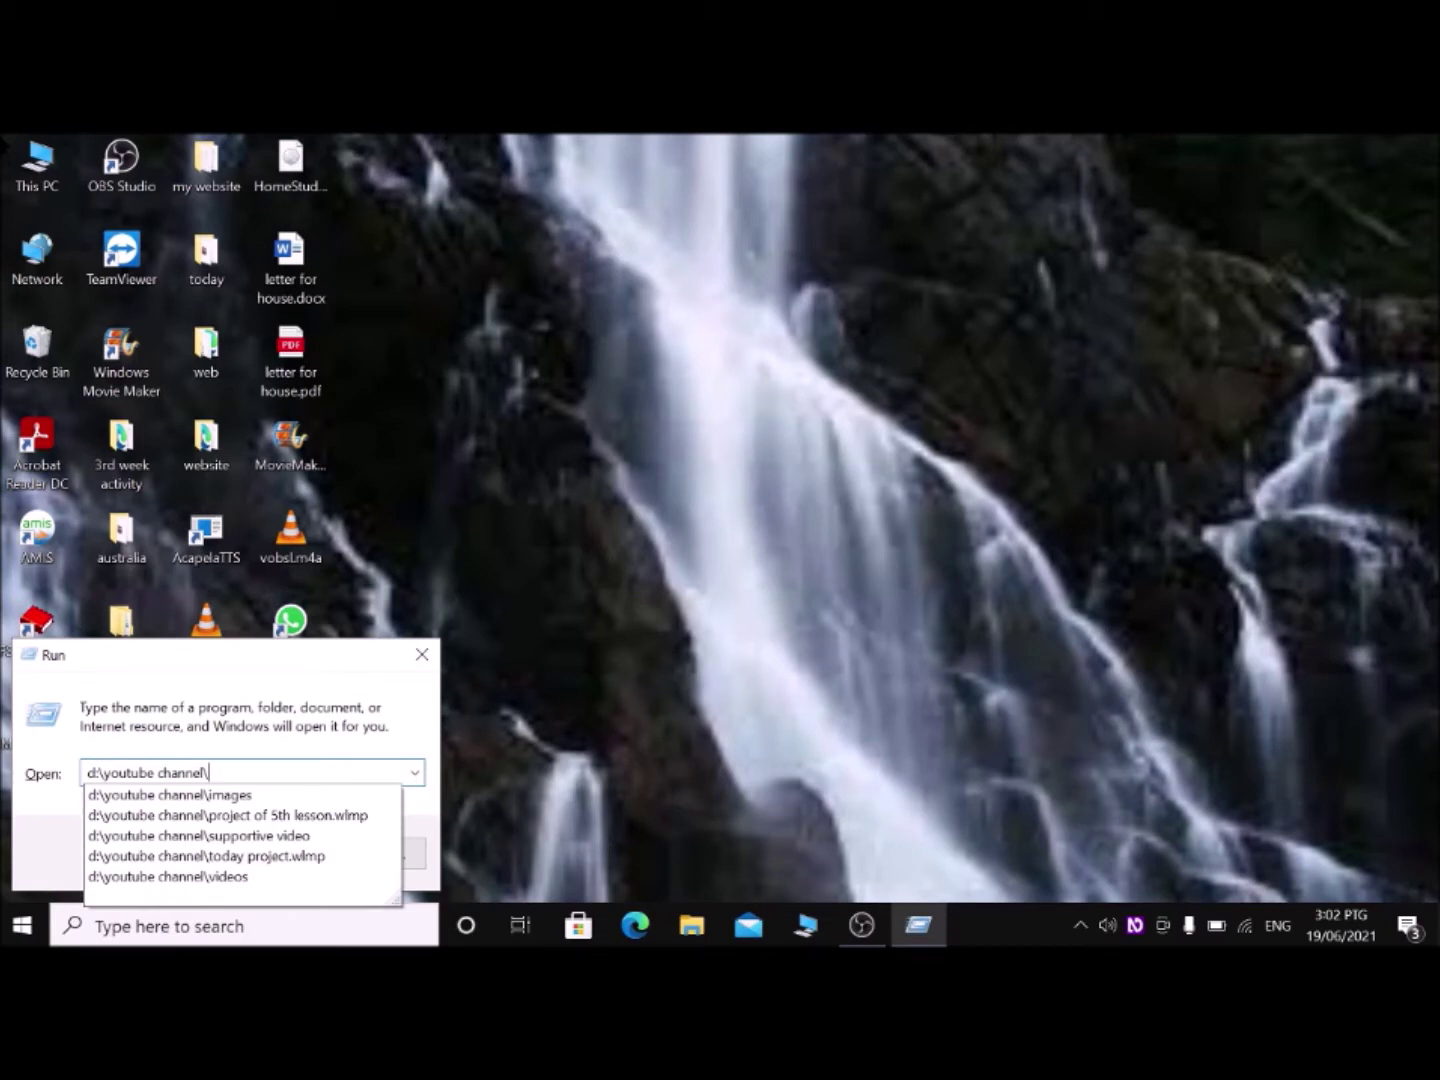
text(videos)
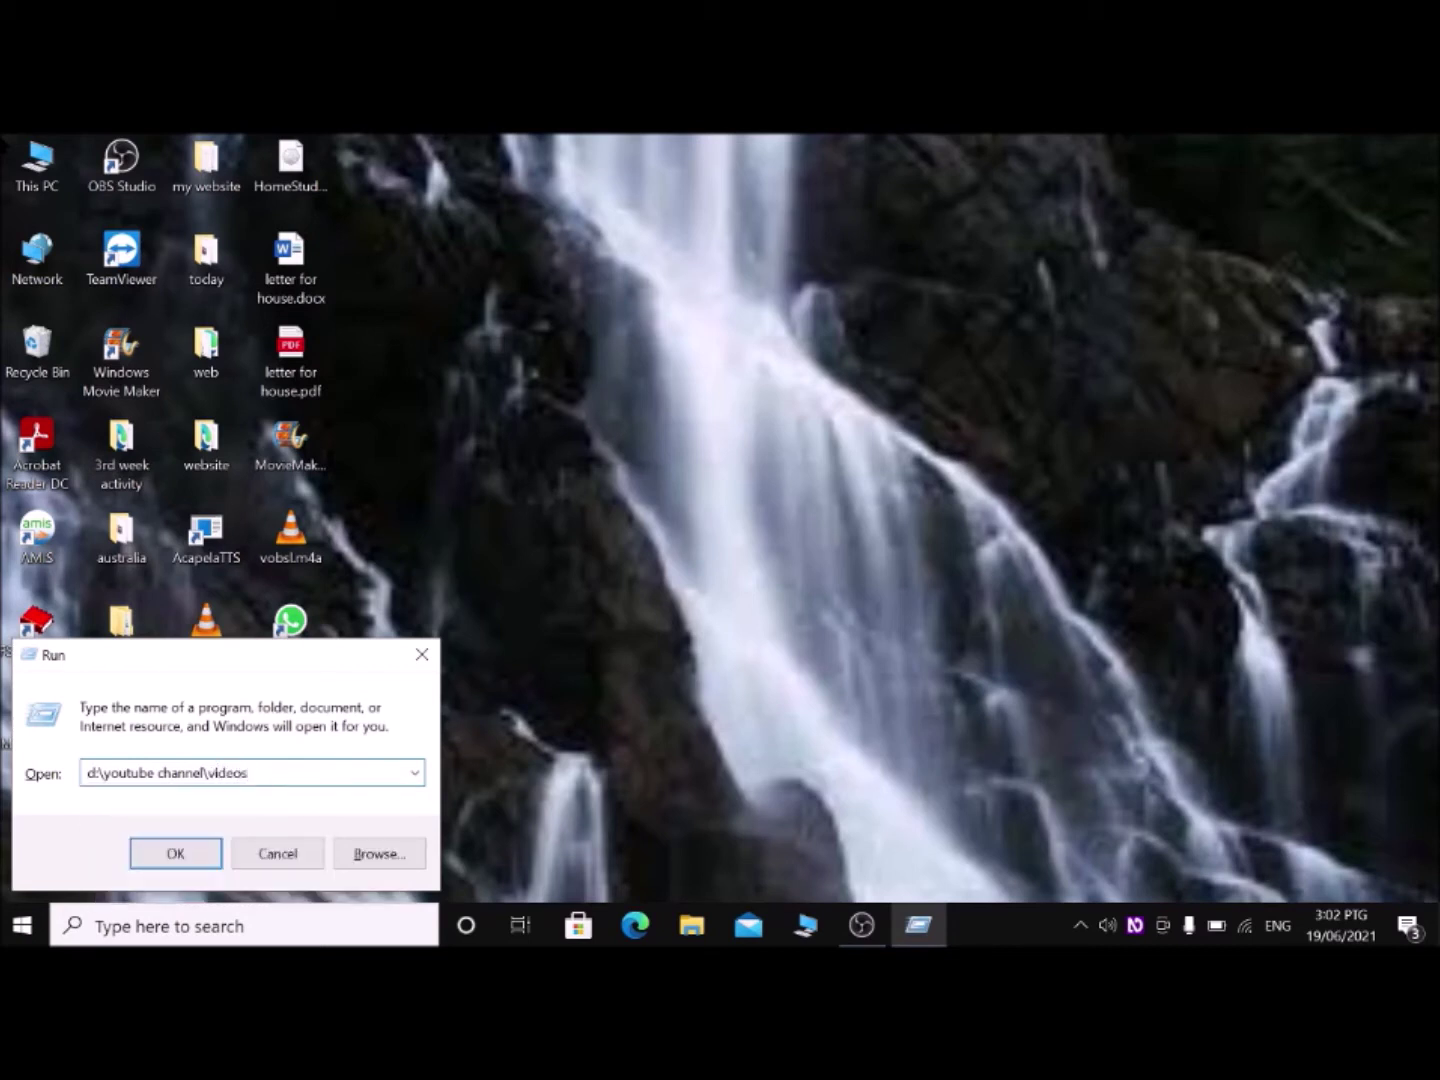
key(Return)
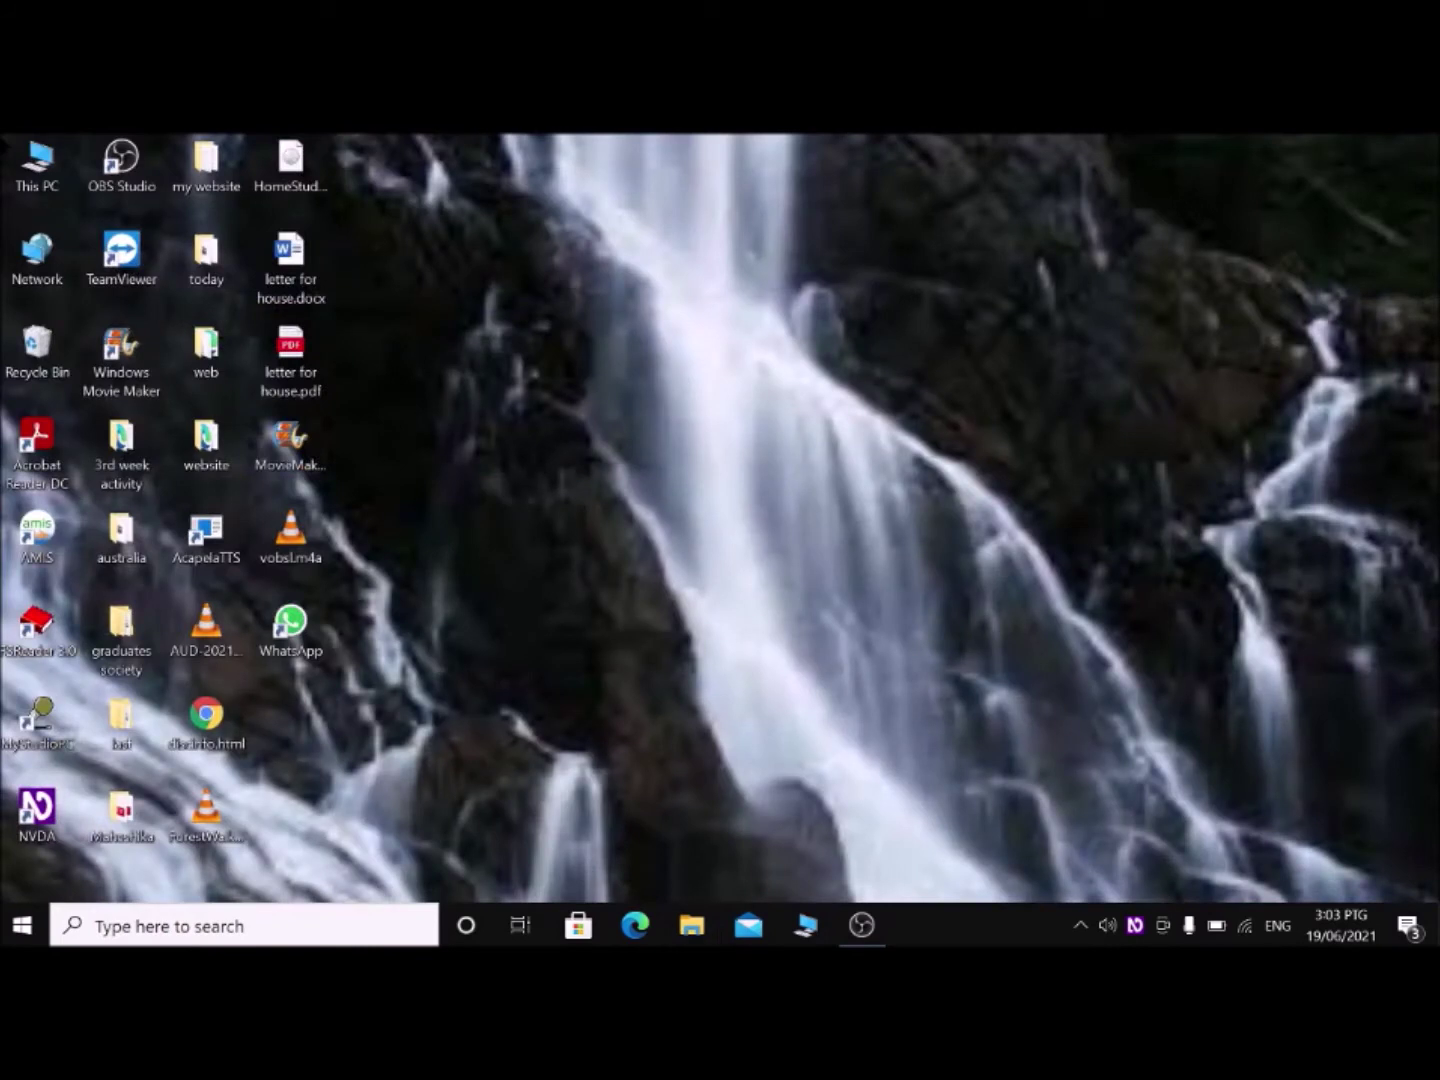
Step: Launch Microsoft Word with the Run command "winword" and close it from its start screen
key(super+r)
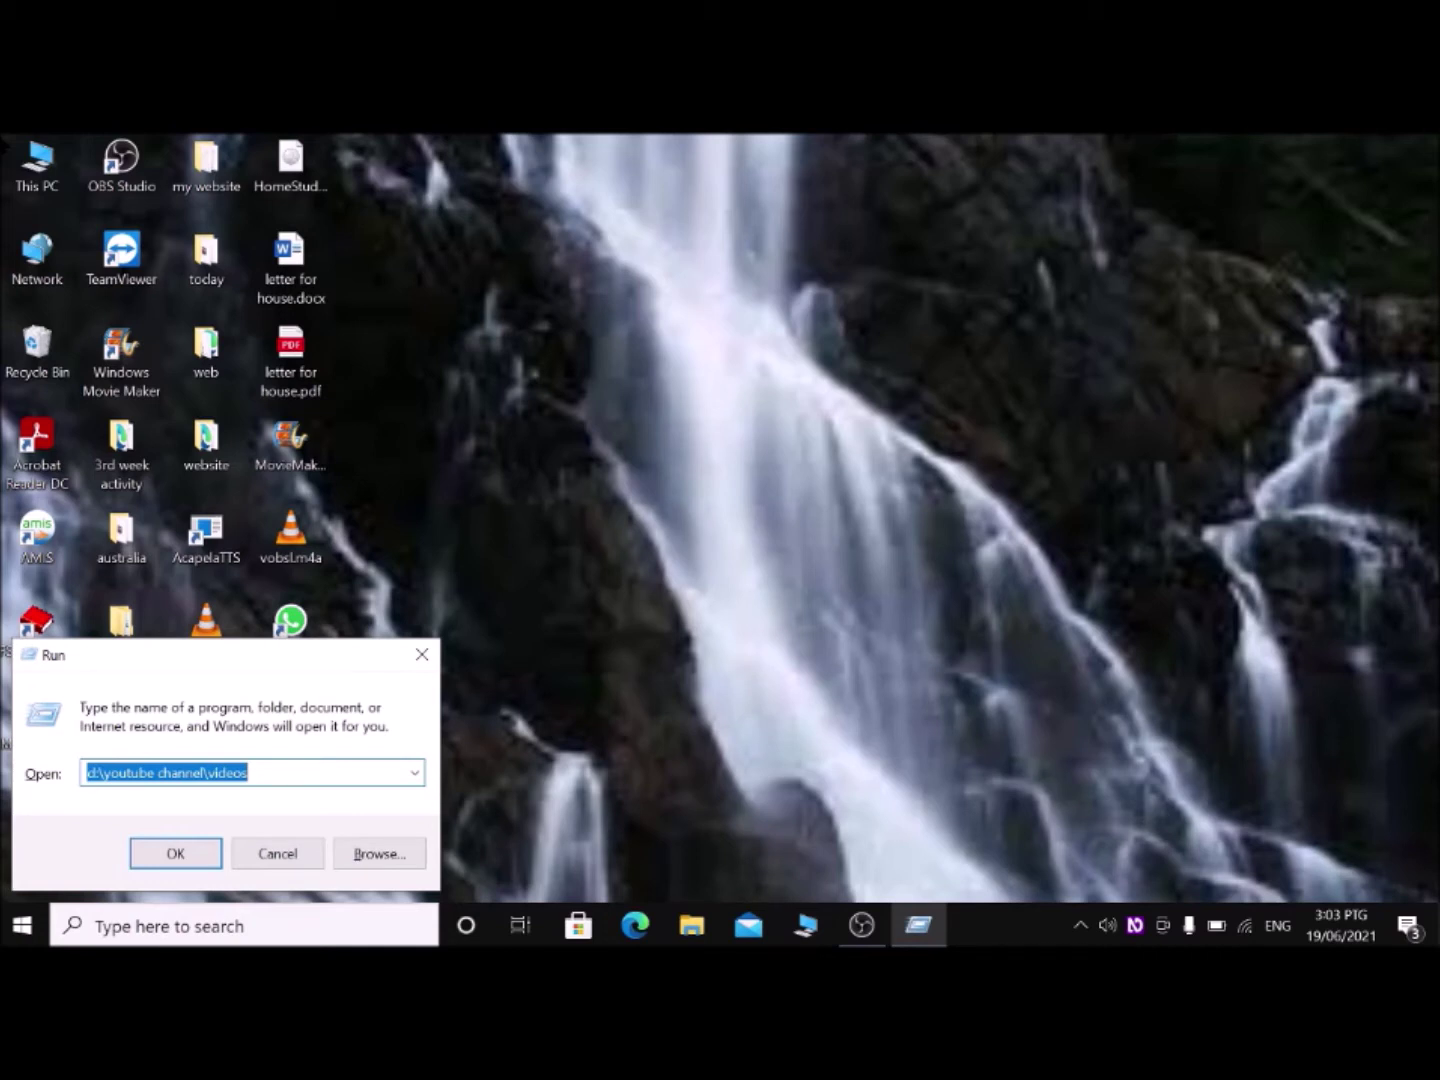
text(w)
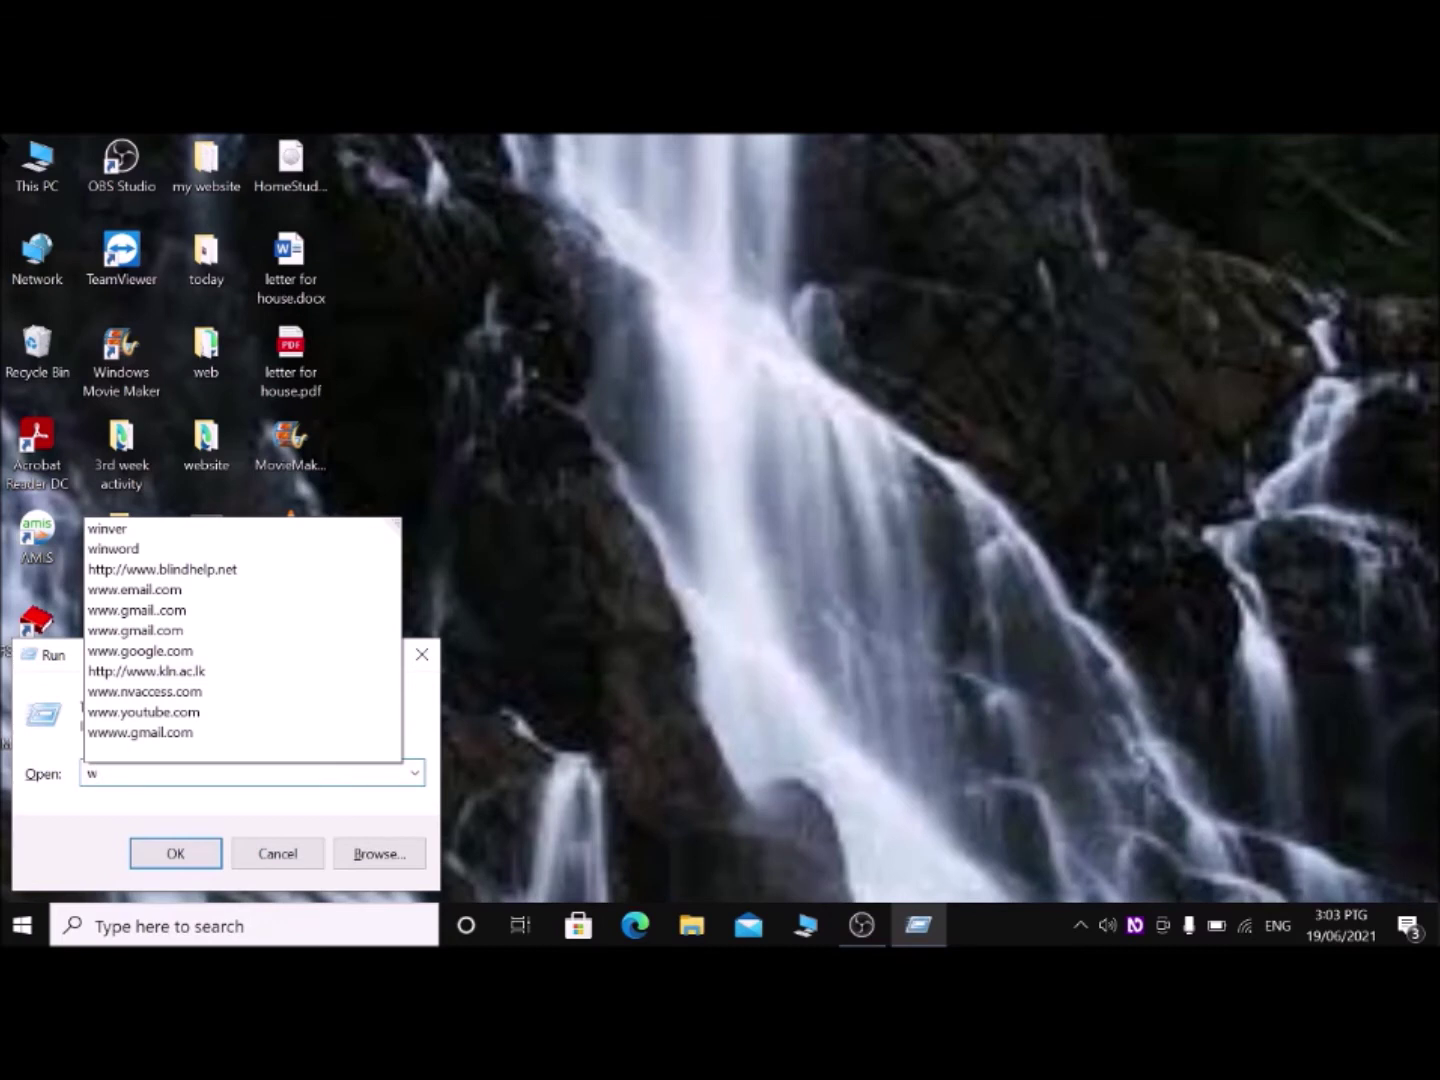
text(in)
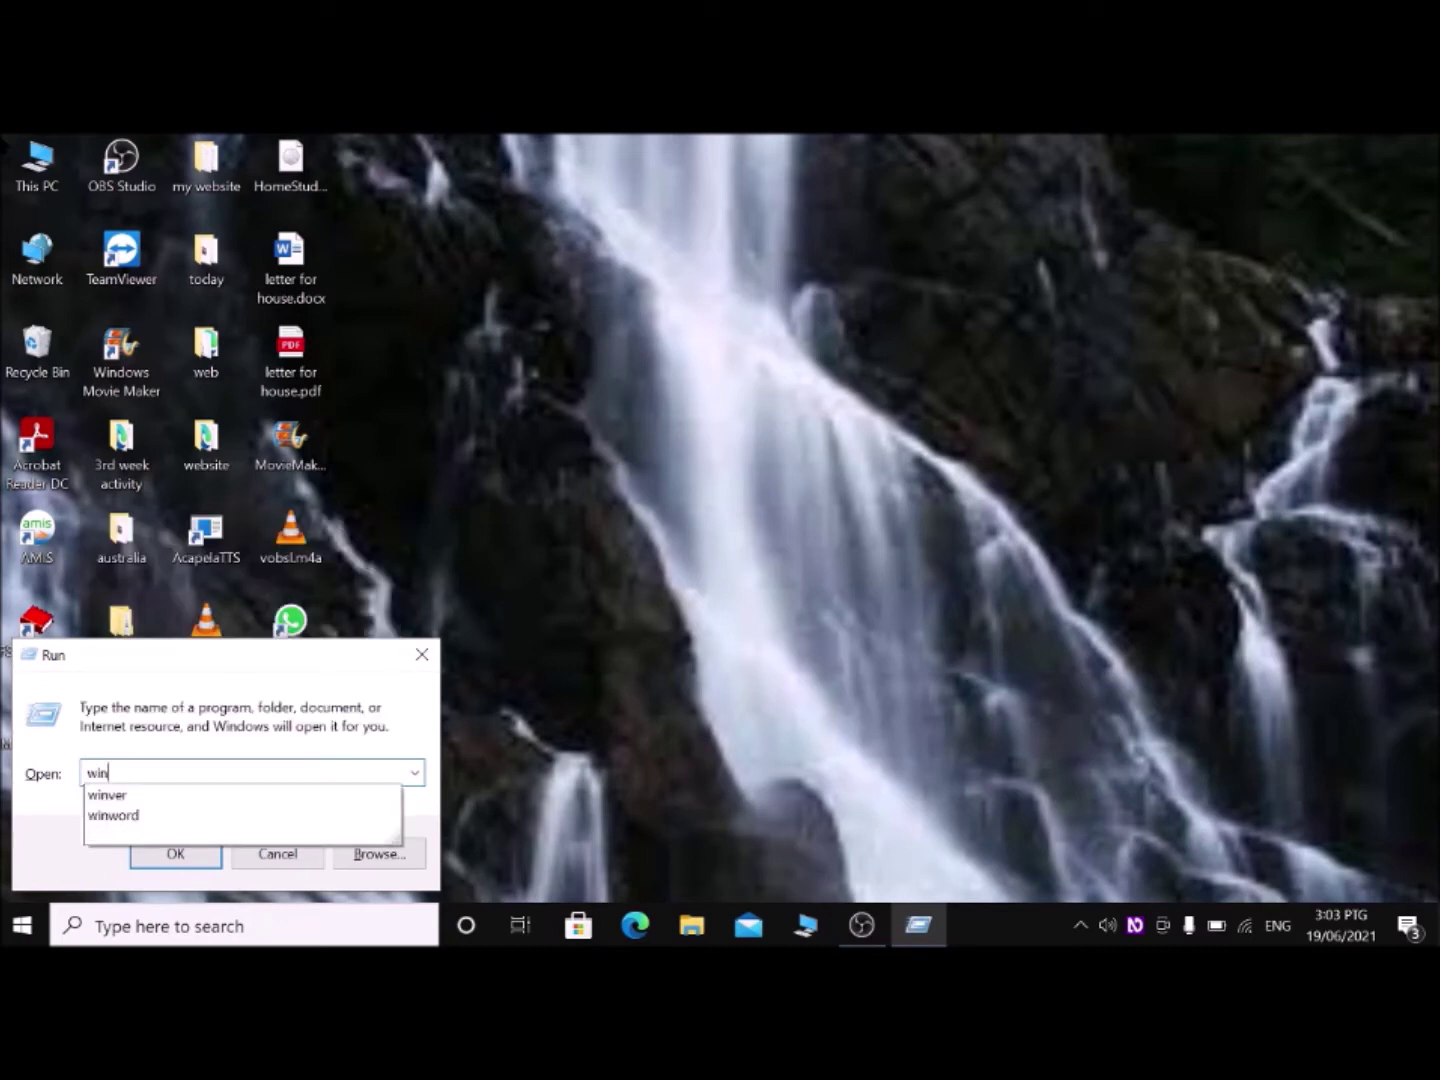
text(w)
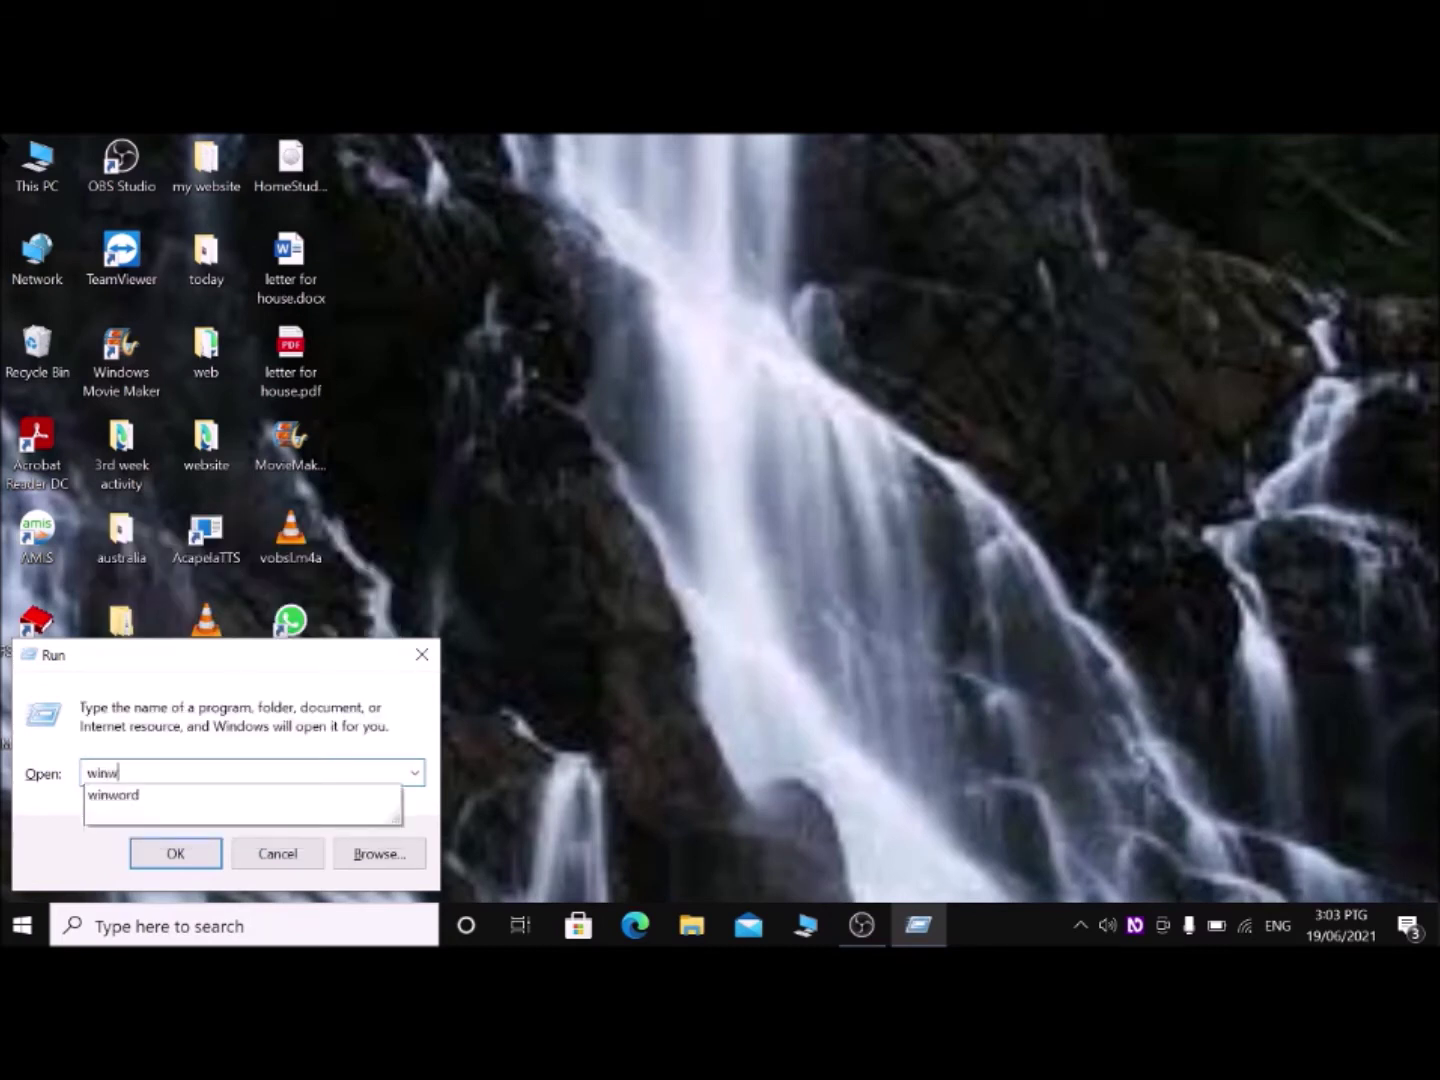
text(ord)
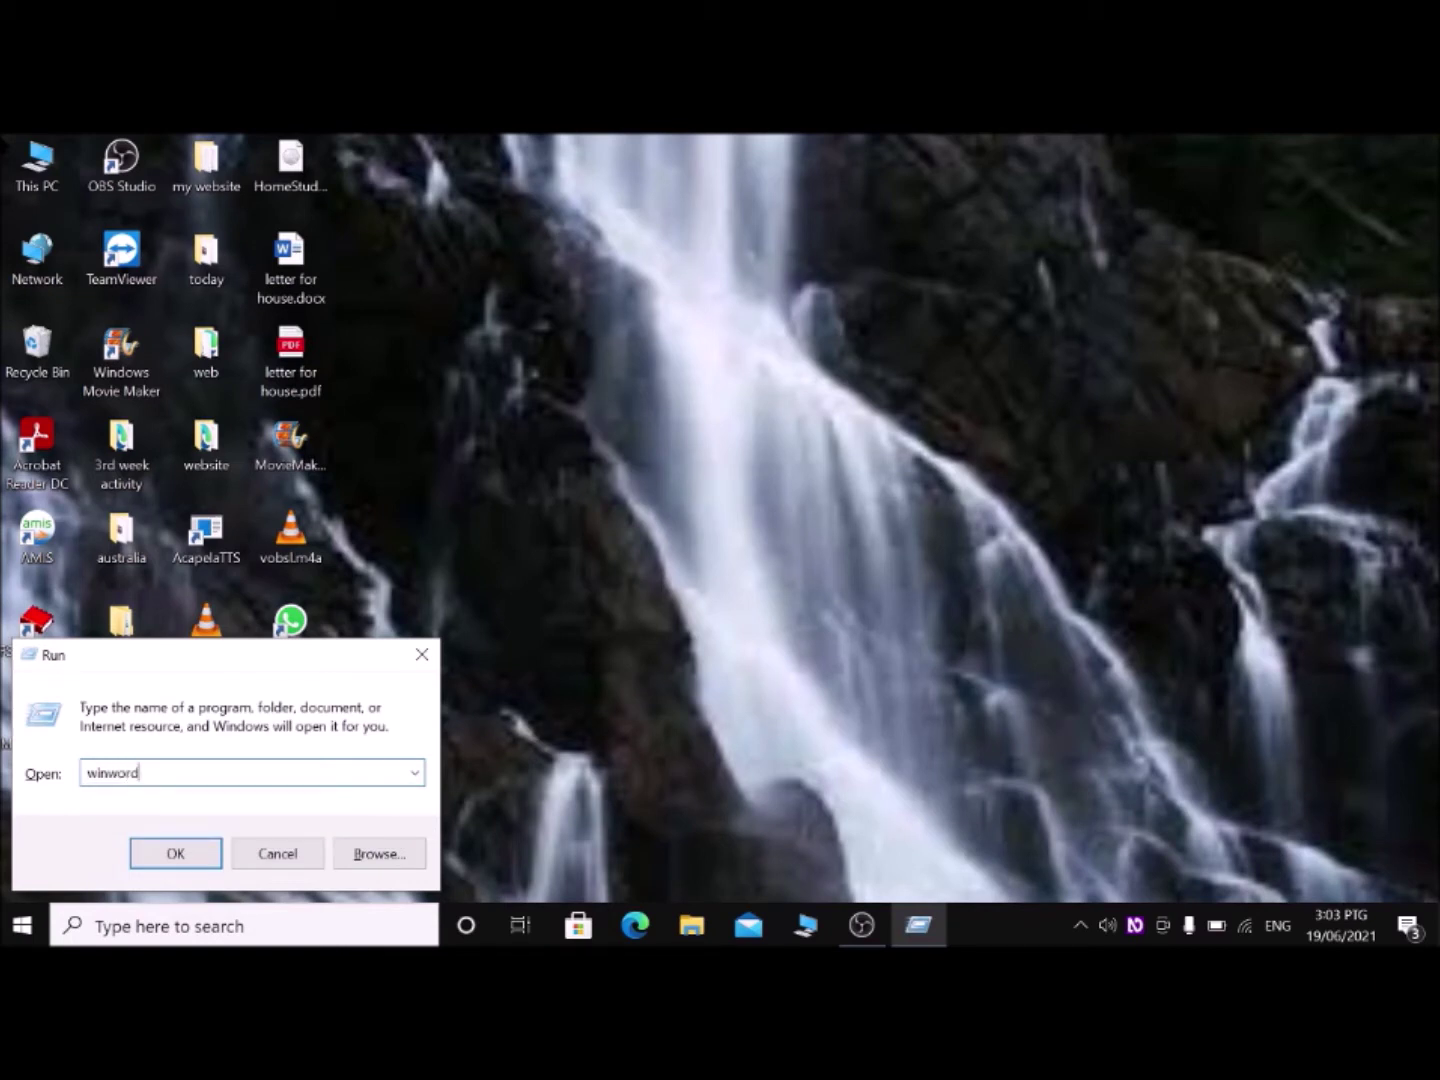
key(Return)
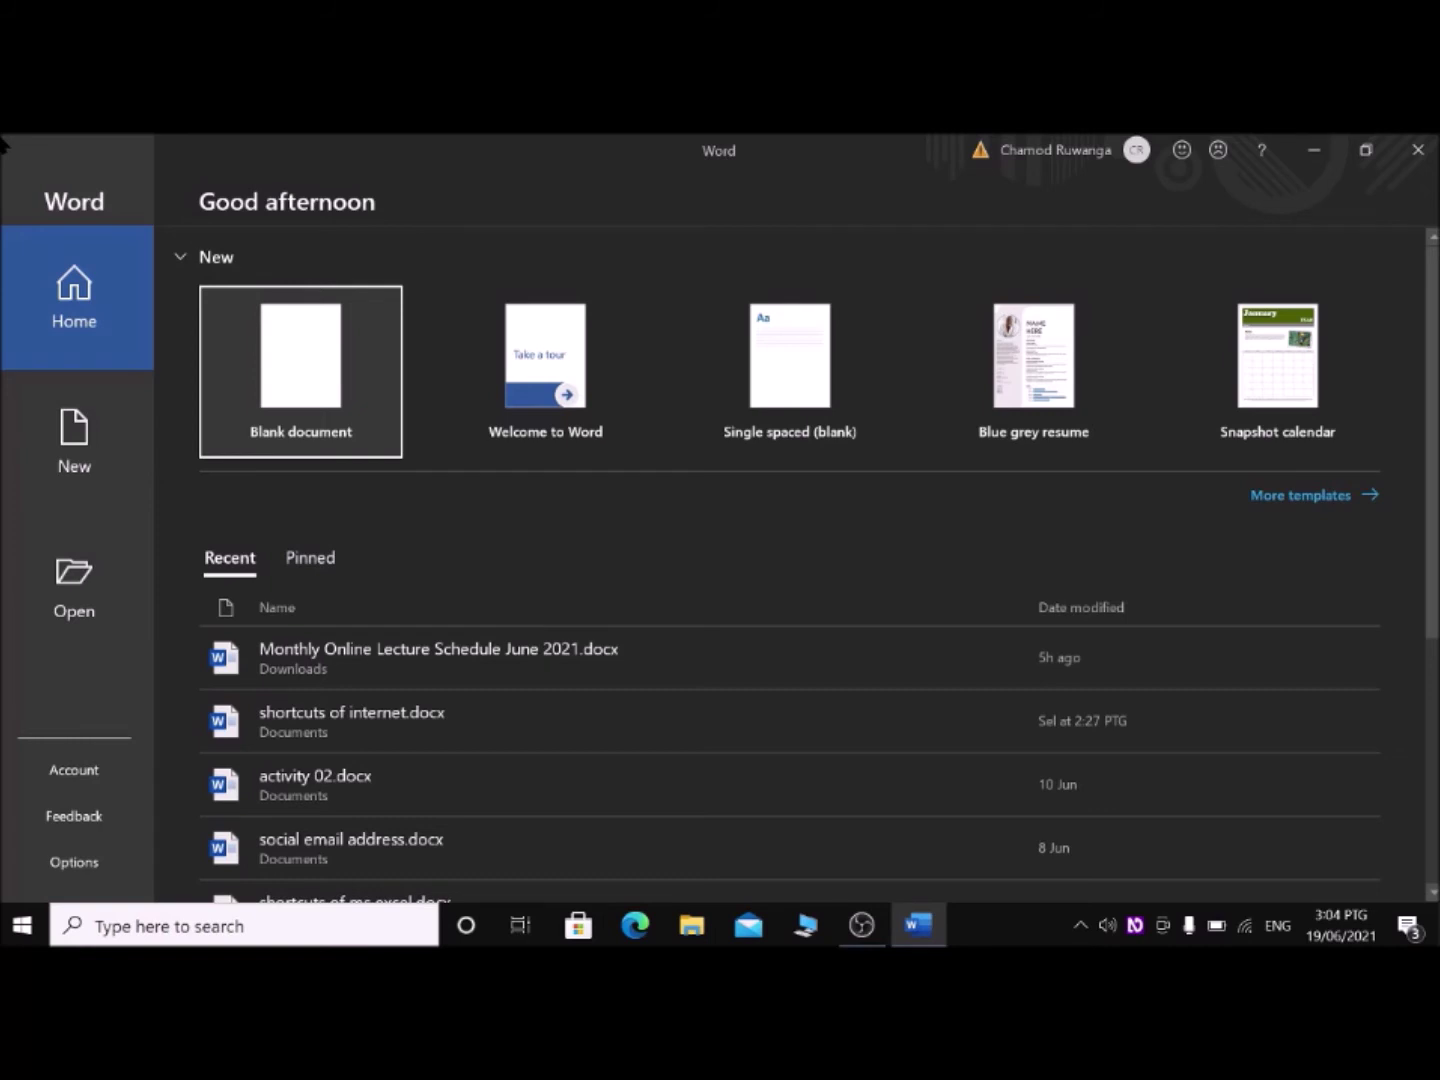
key(alt+F4)
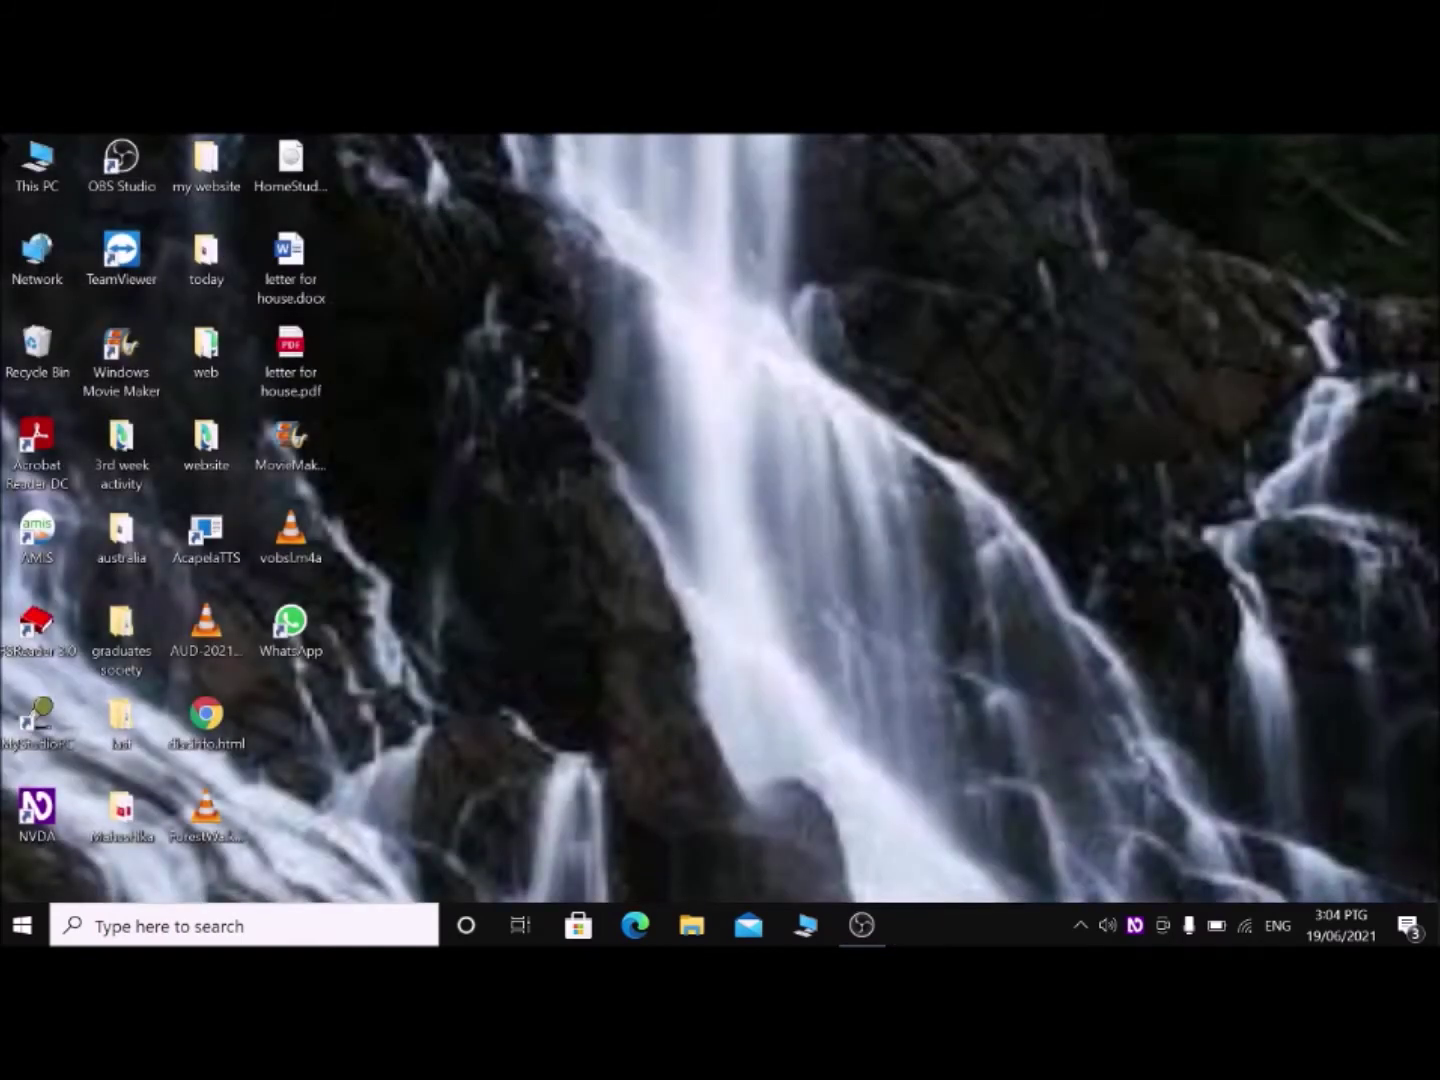
Step: Launch PowerPoint with the Run command "powerpnt" and close it from its start screen
key(super+r)
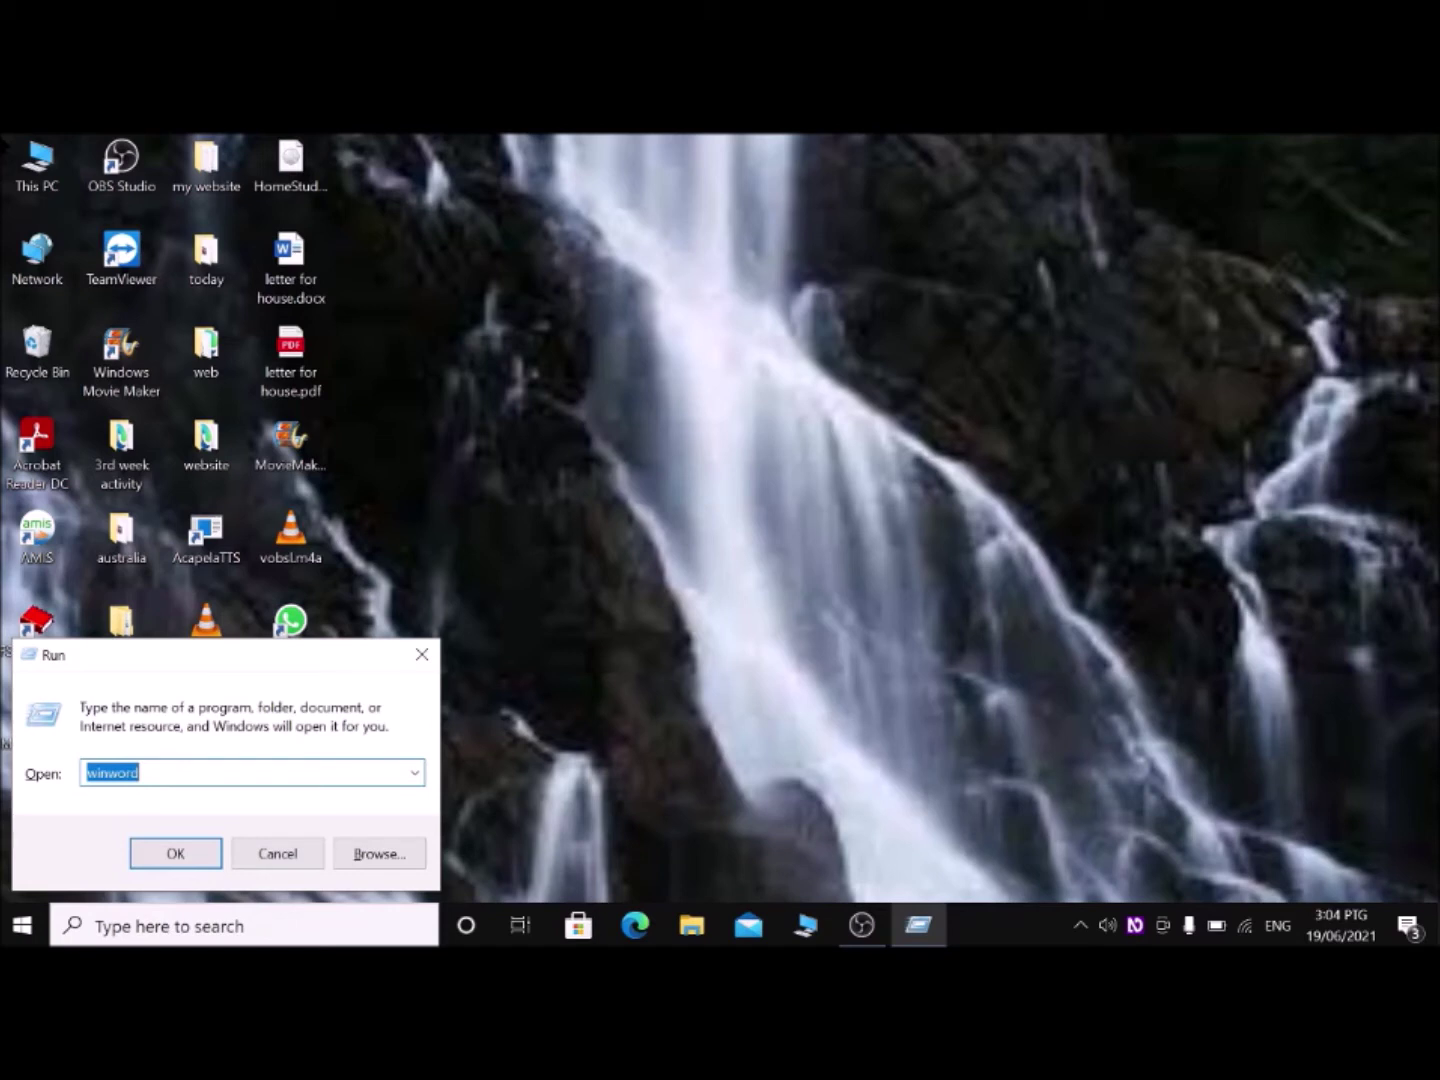
text(p)
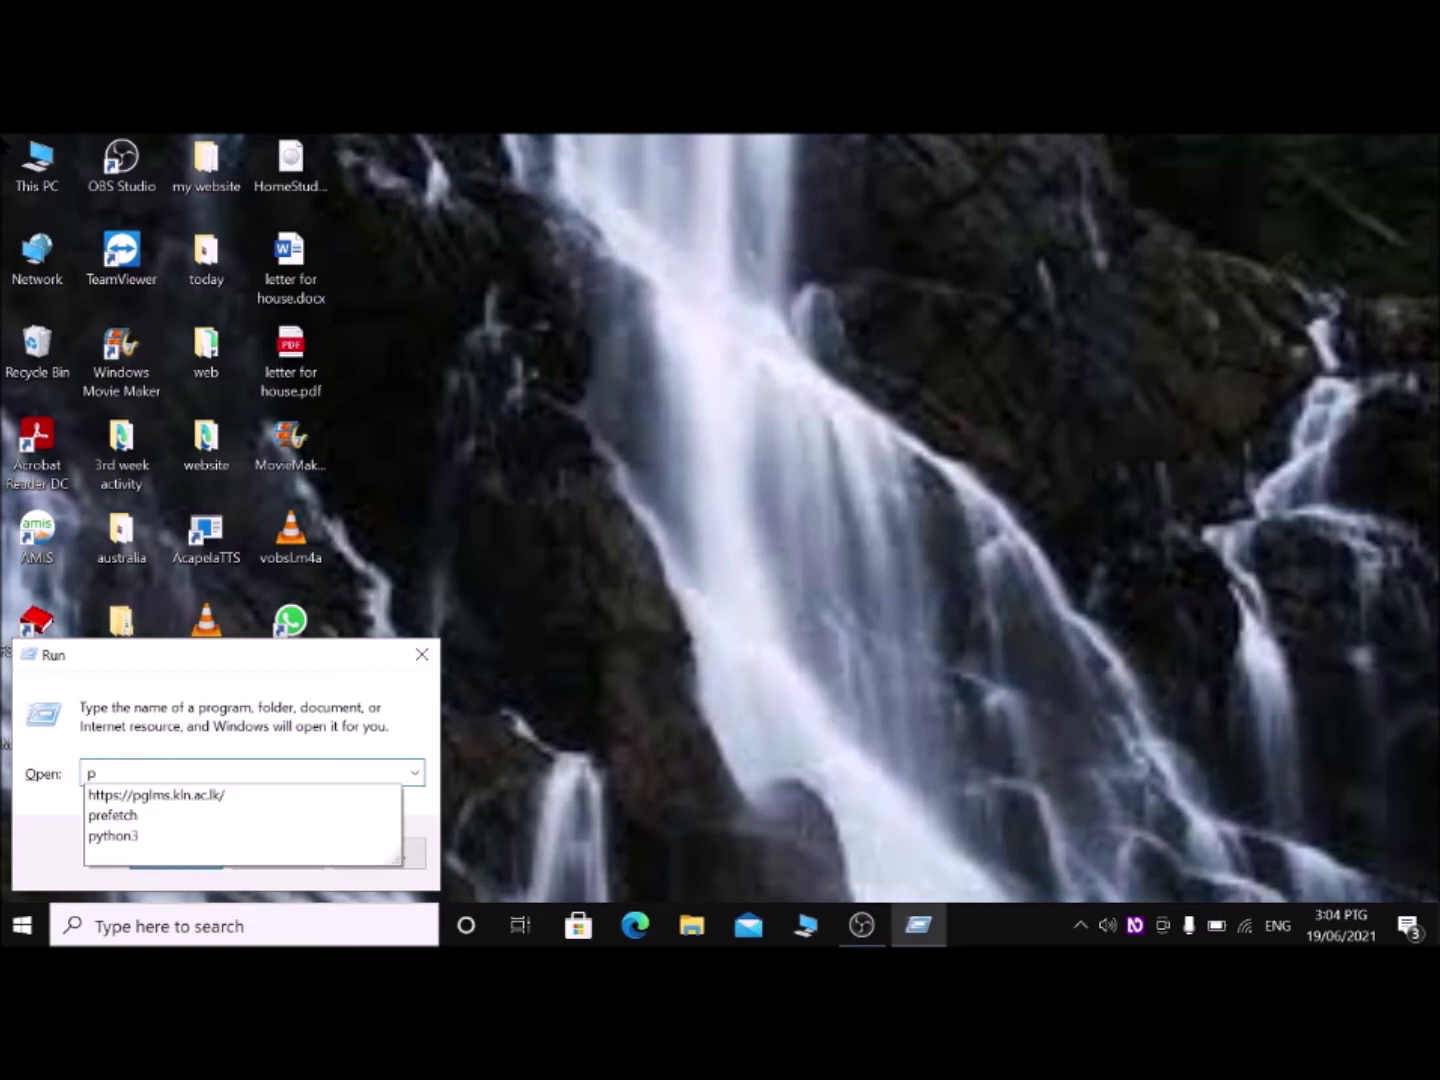
text(o)
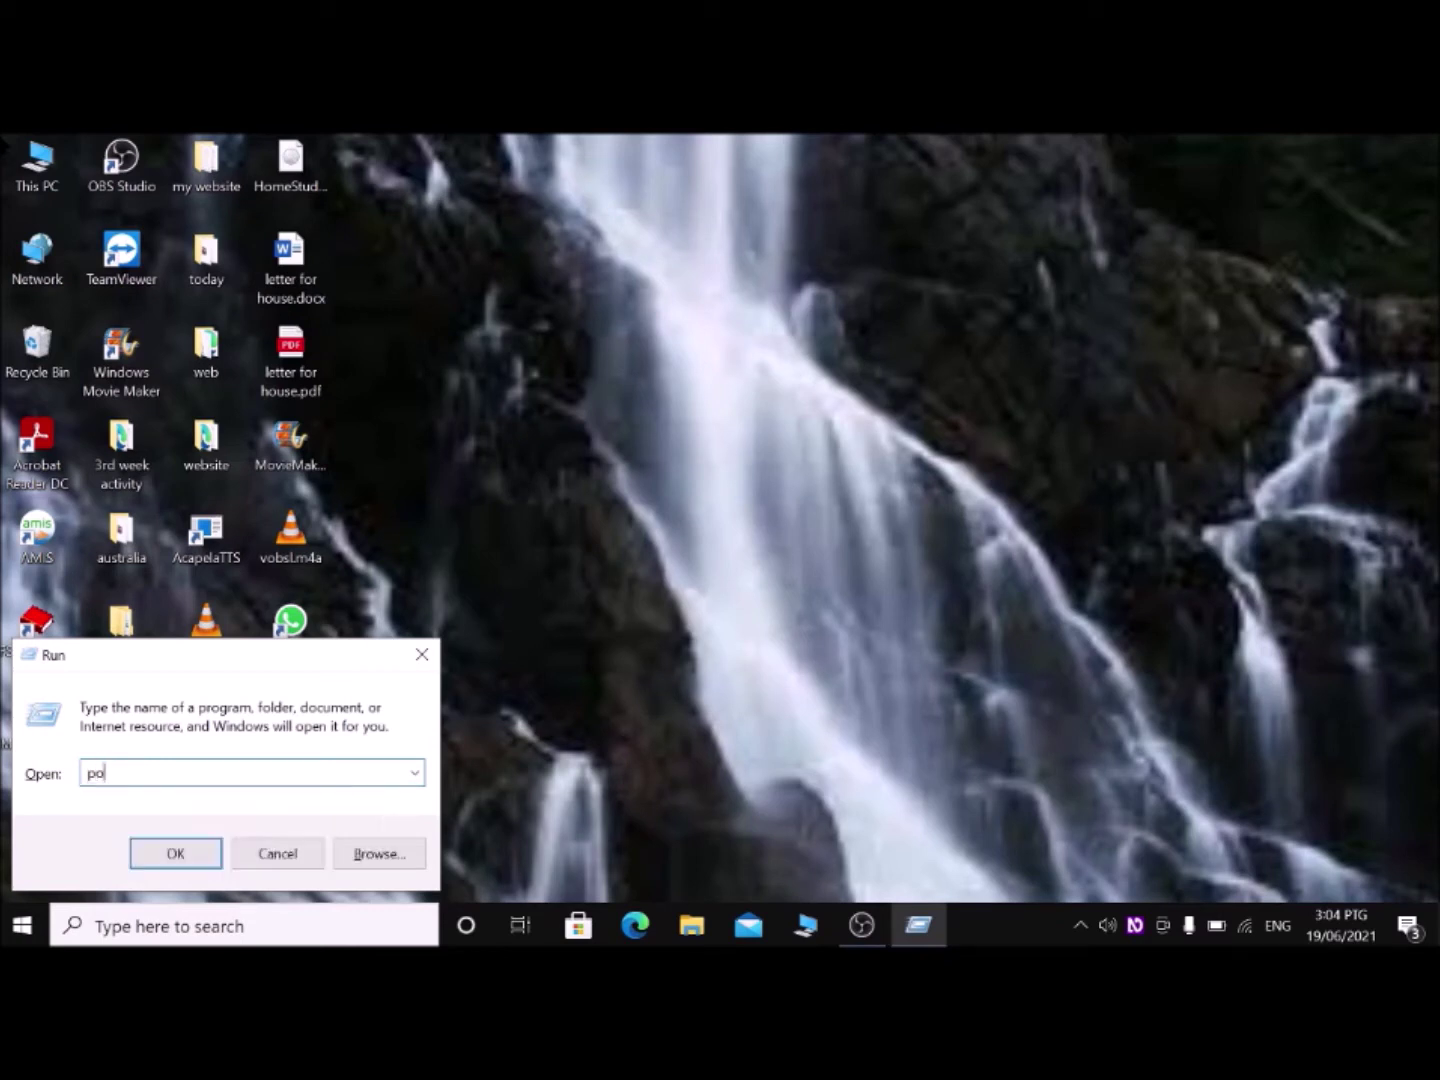
text(werpnt)
key(Return)
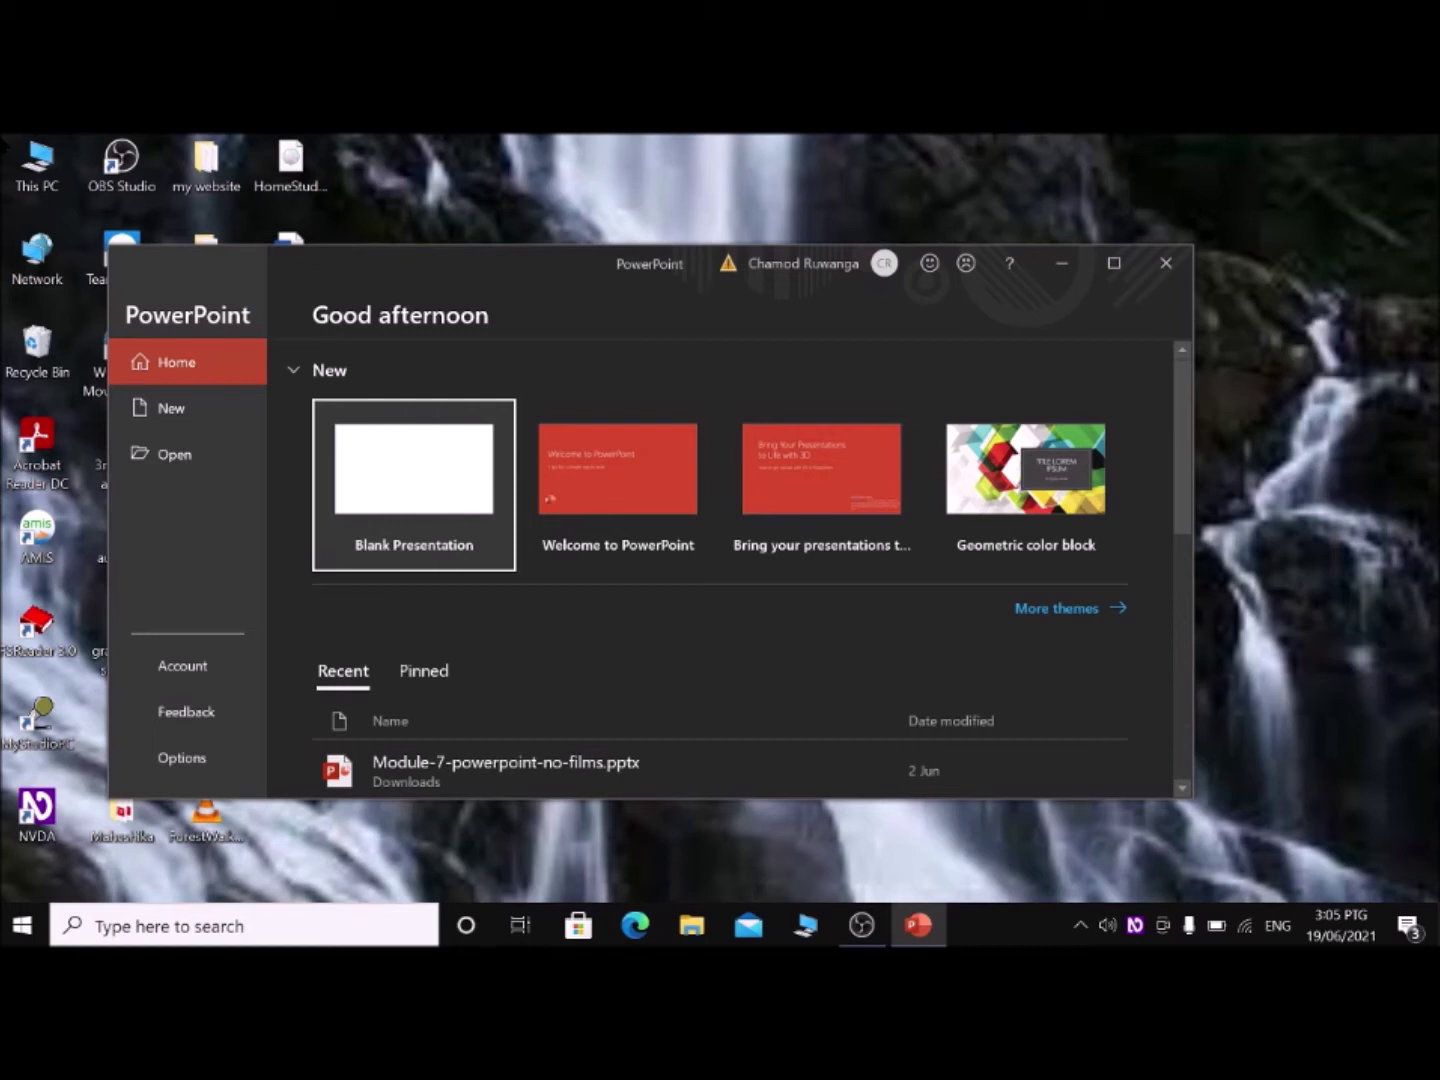
key(alt+F4)
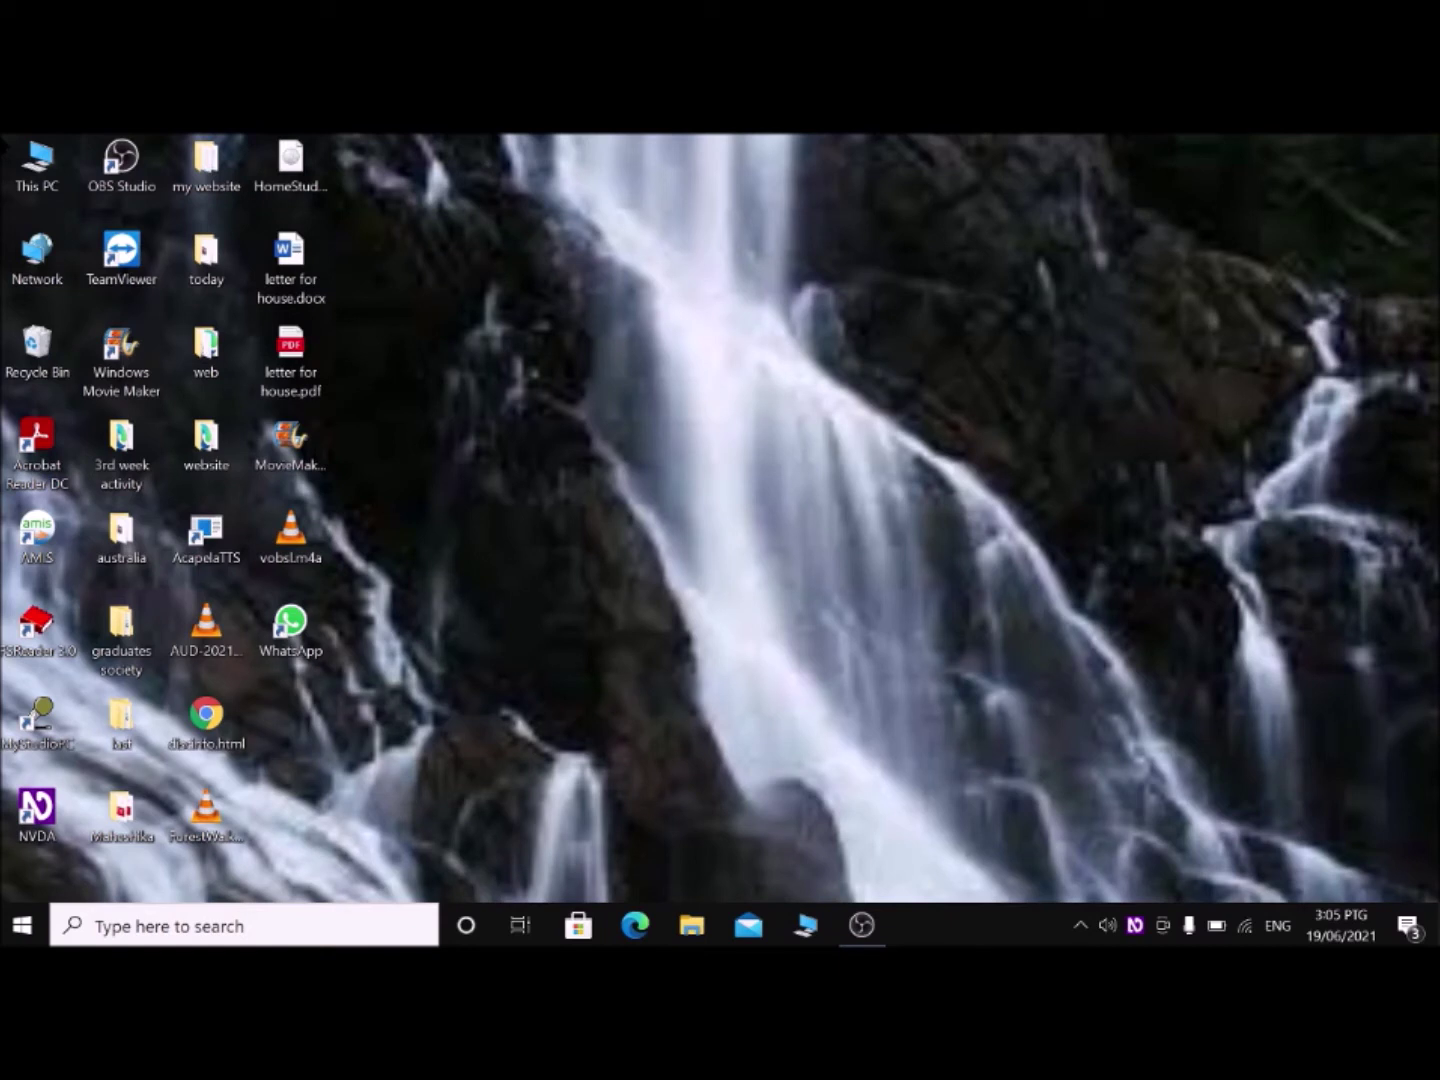
Step: Launch Excel with the Run command "excel" and close it again
key(super+r)
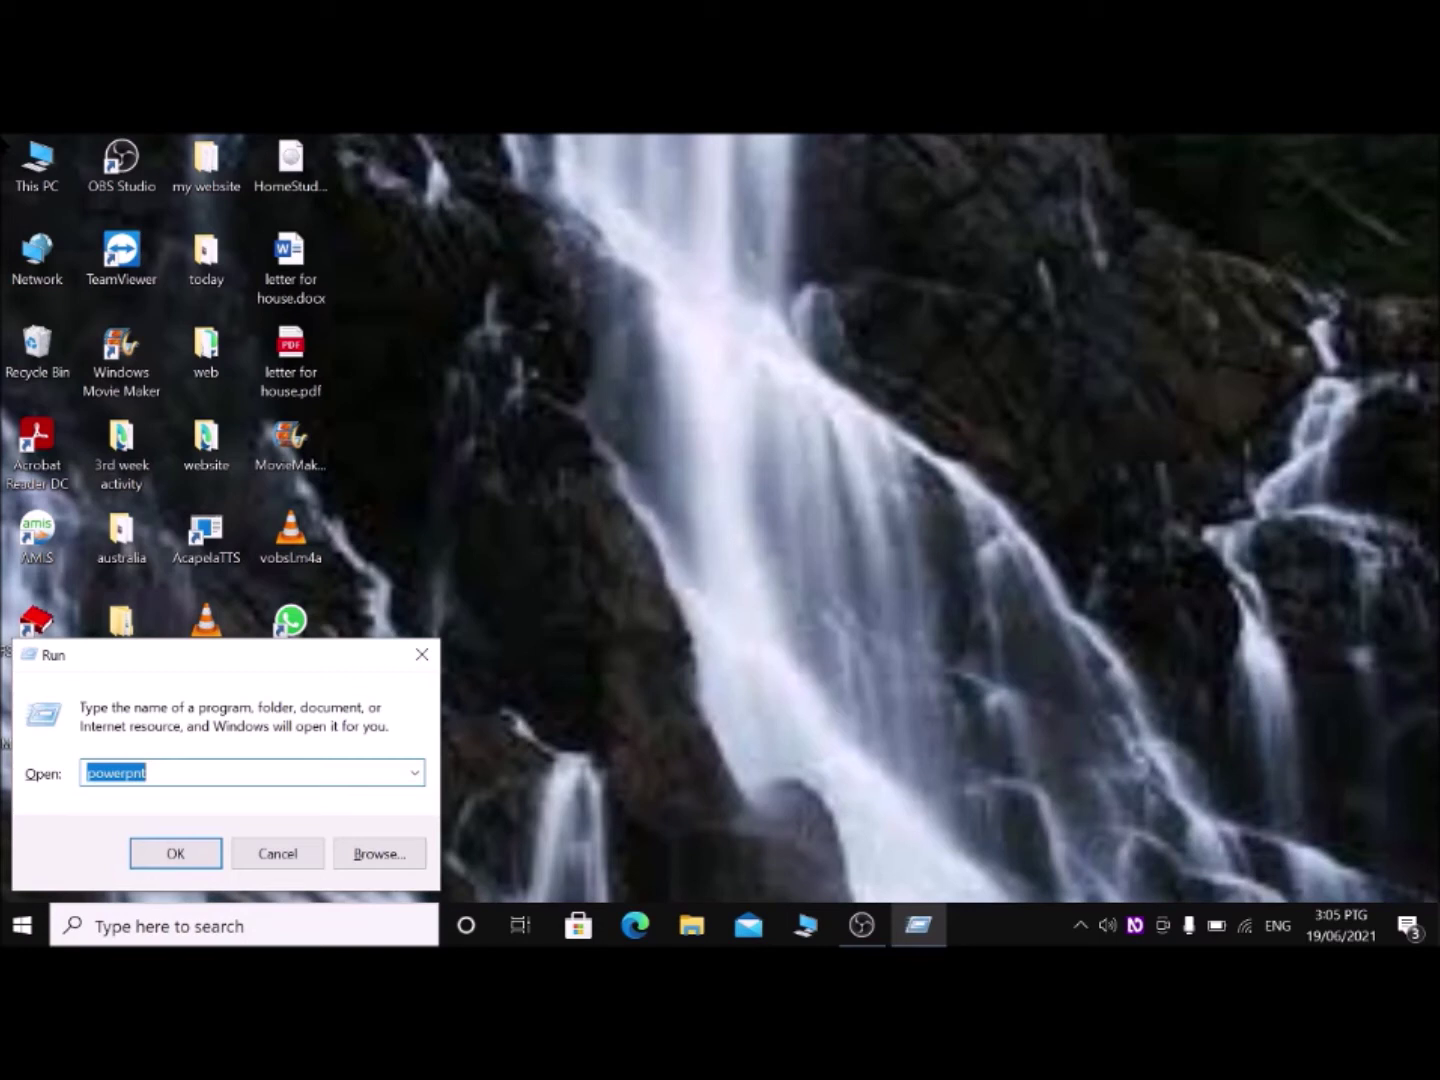
text(e)
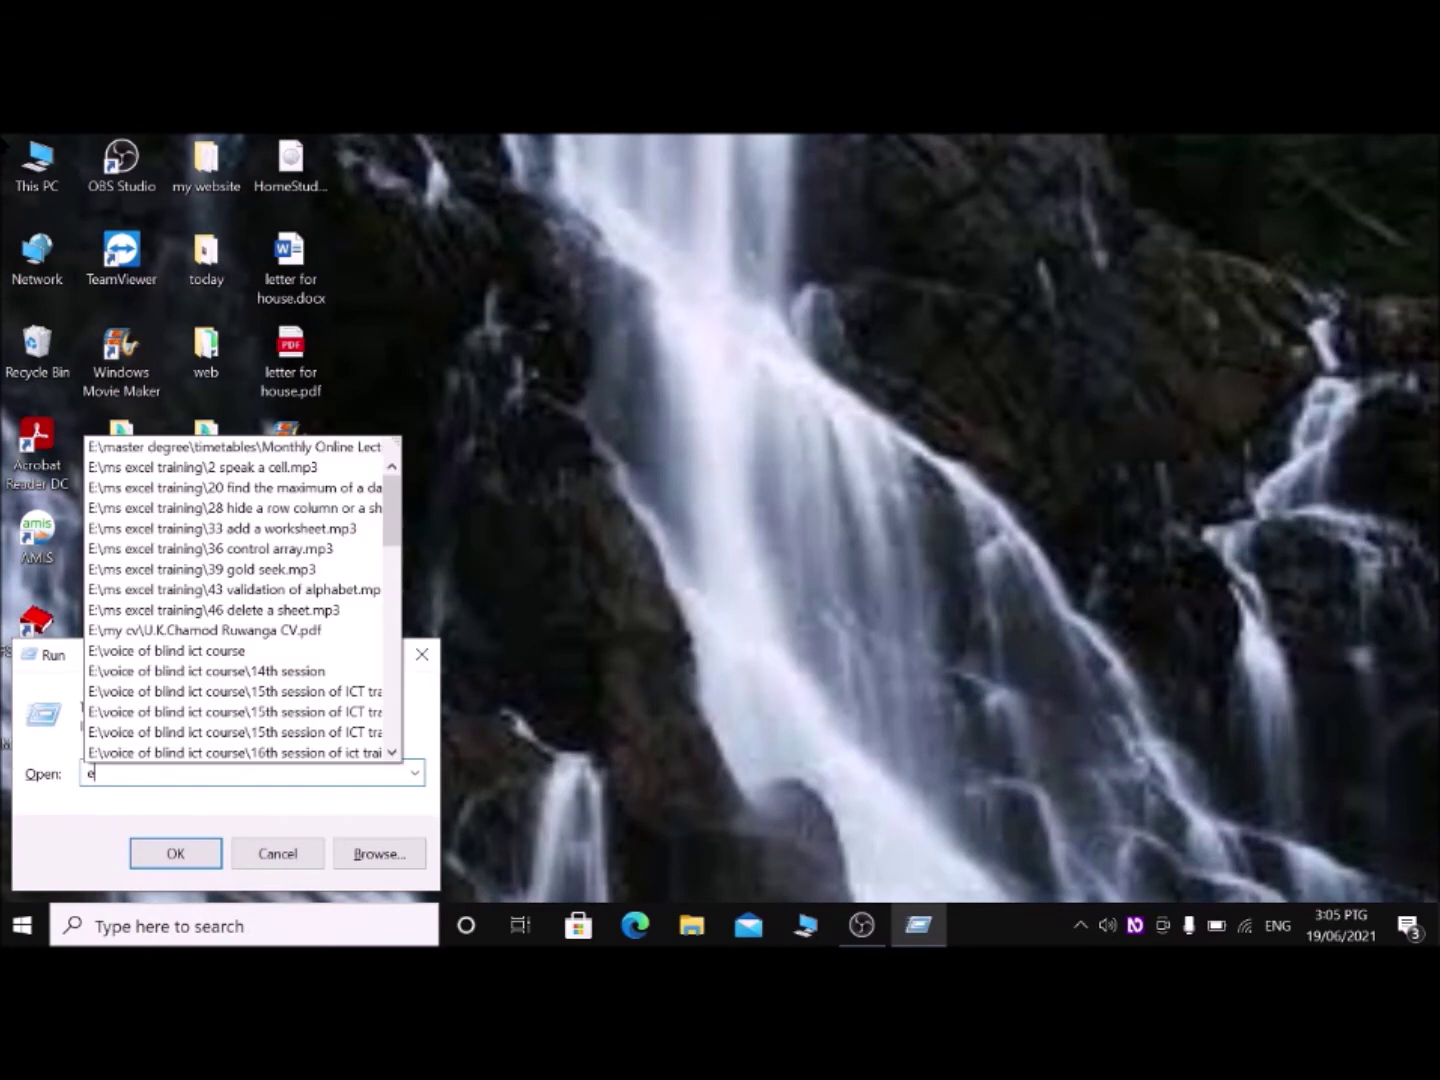
text(x)
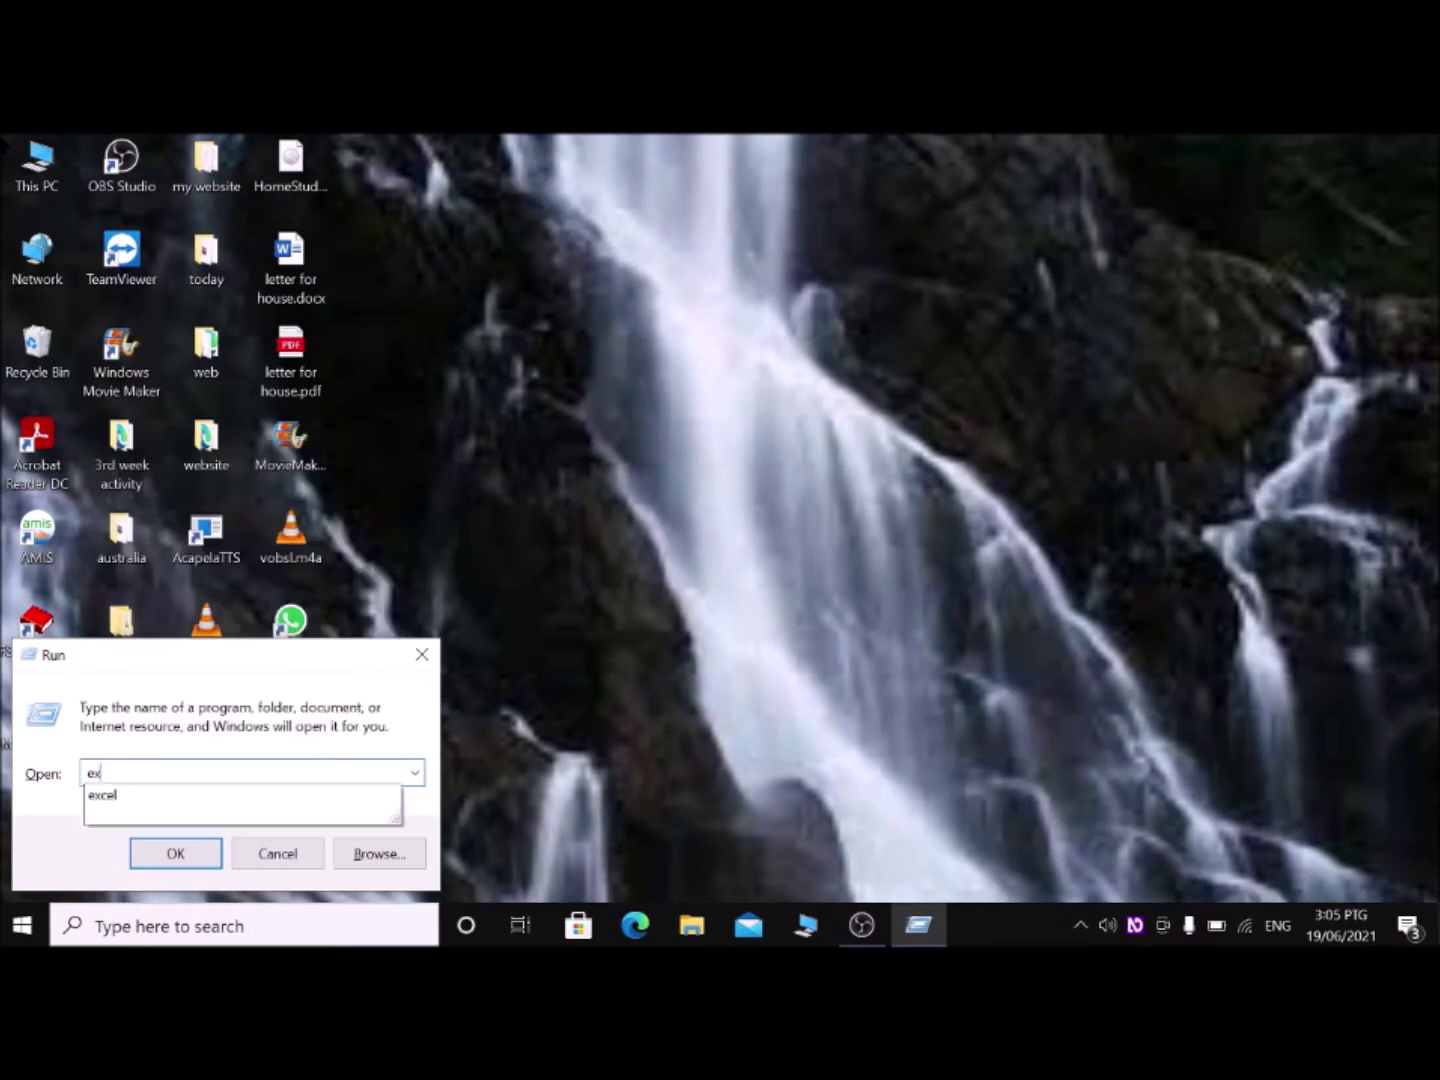
text(cel)
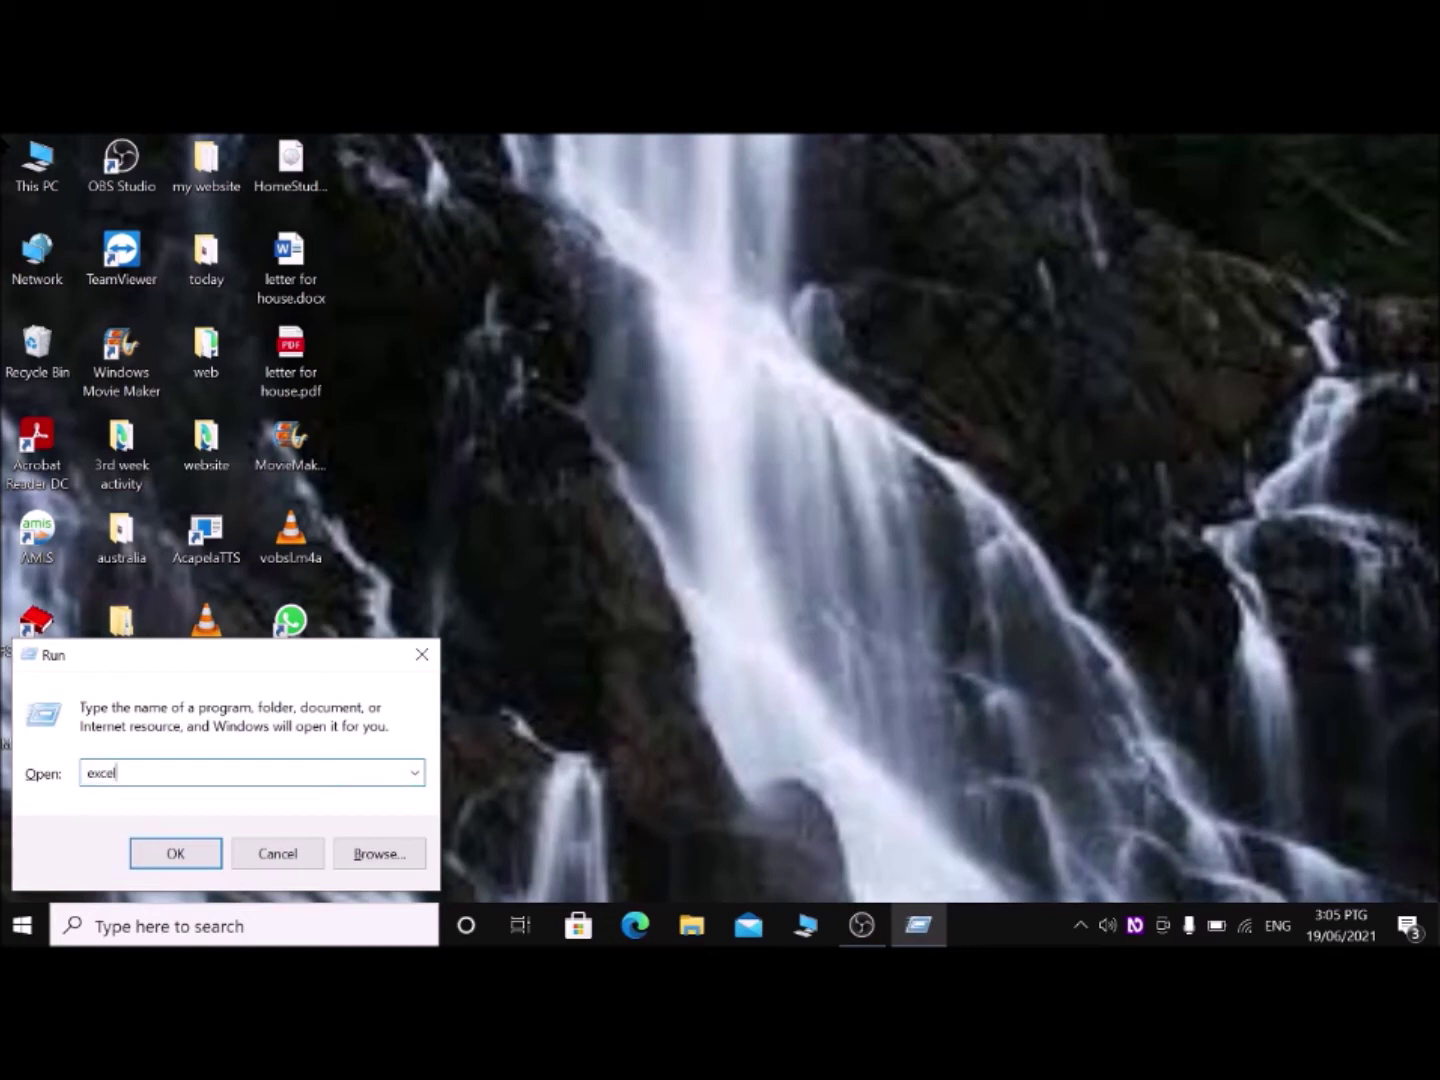
key(Return)
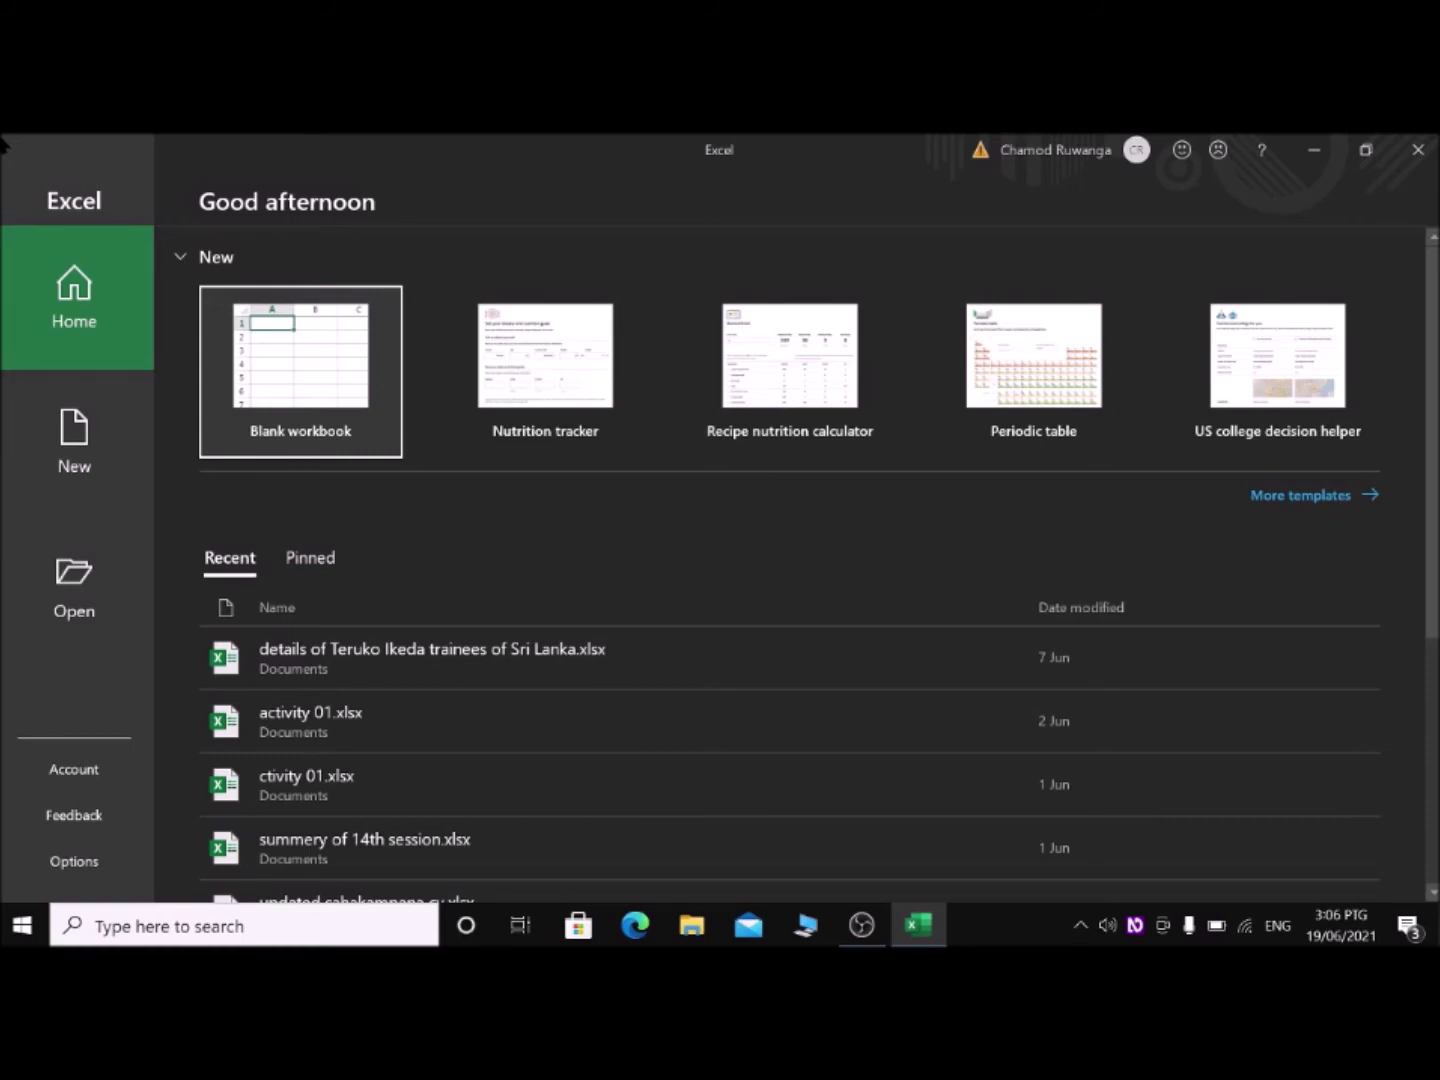
key(Return)
key(alt+F4)
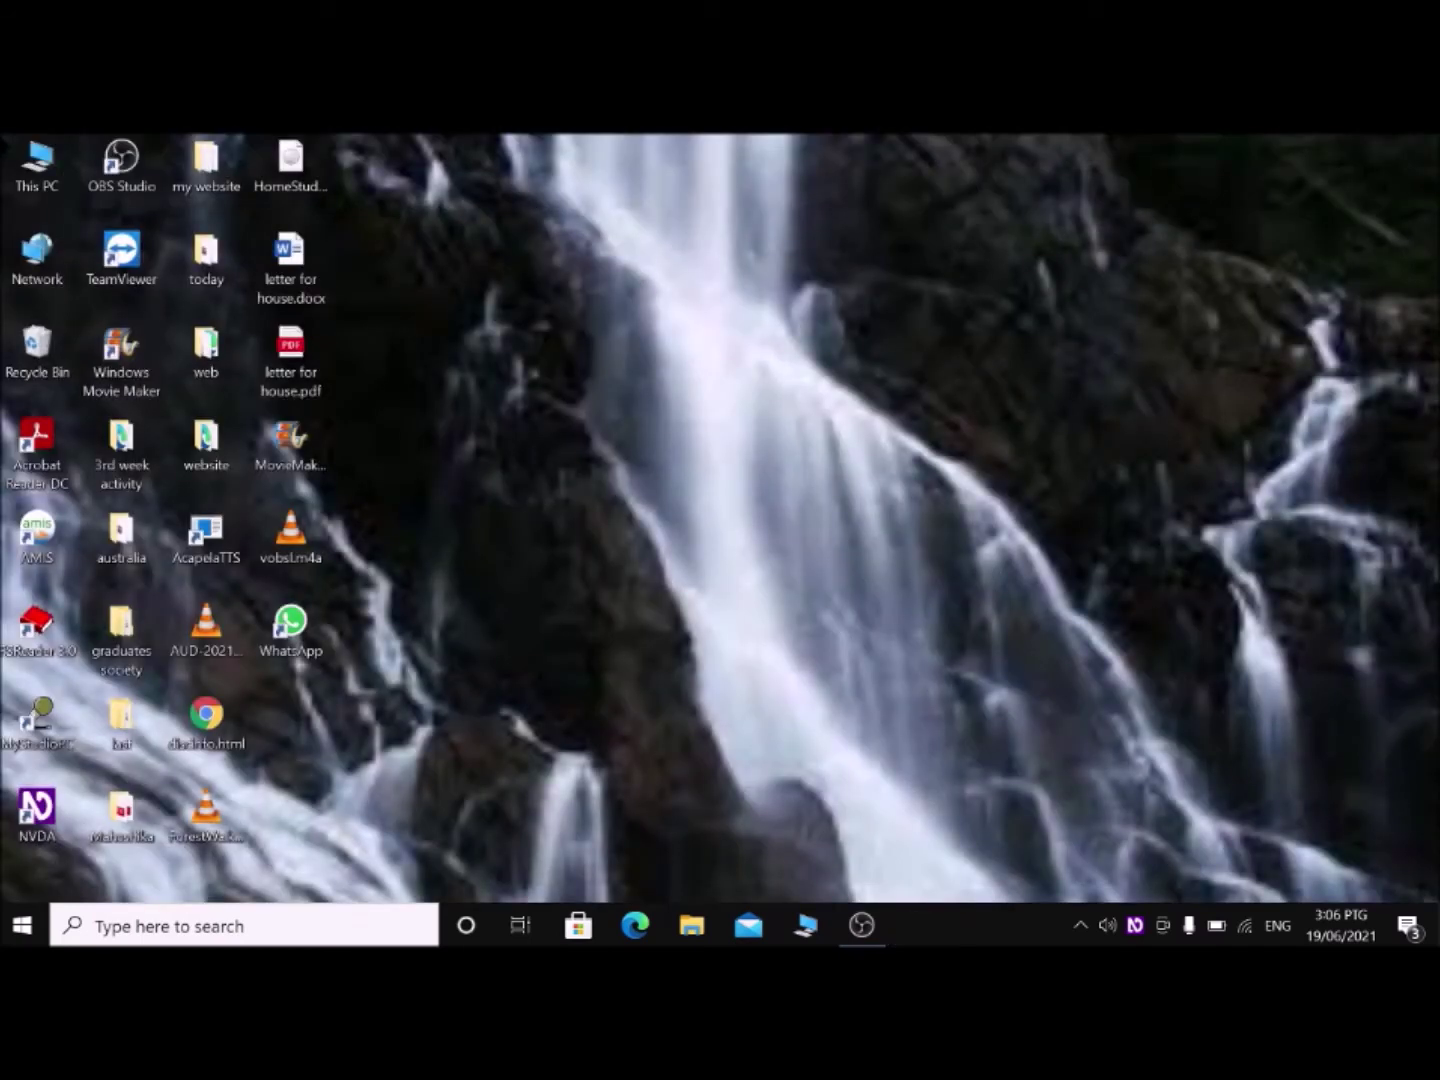
Step: Open the DirectX Diagnostic Tool with the Run command "dxdiag"
key(super+r)
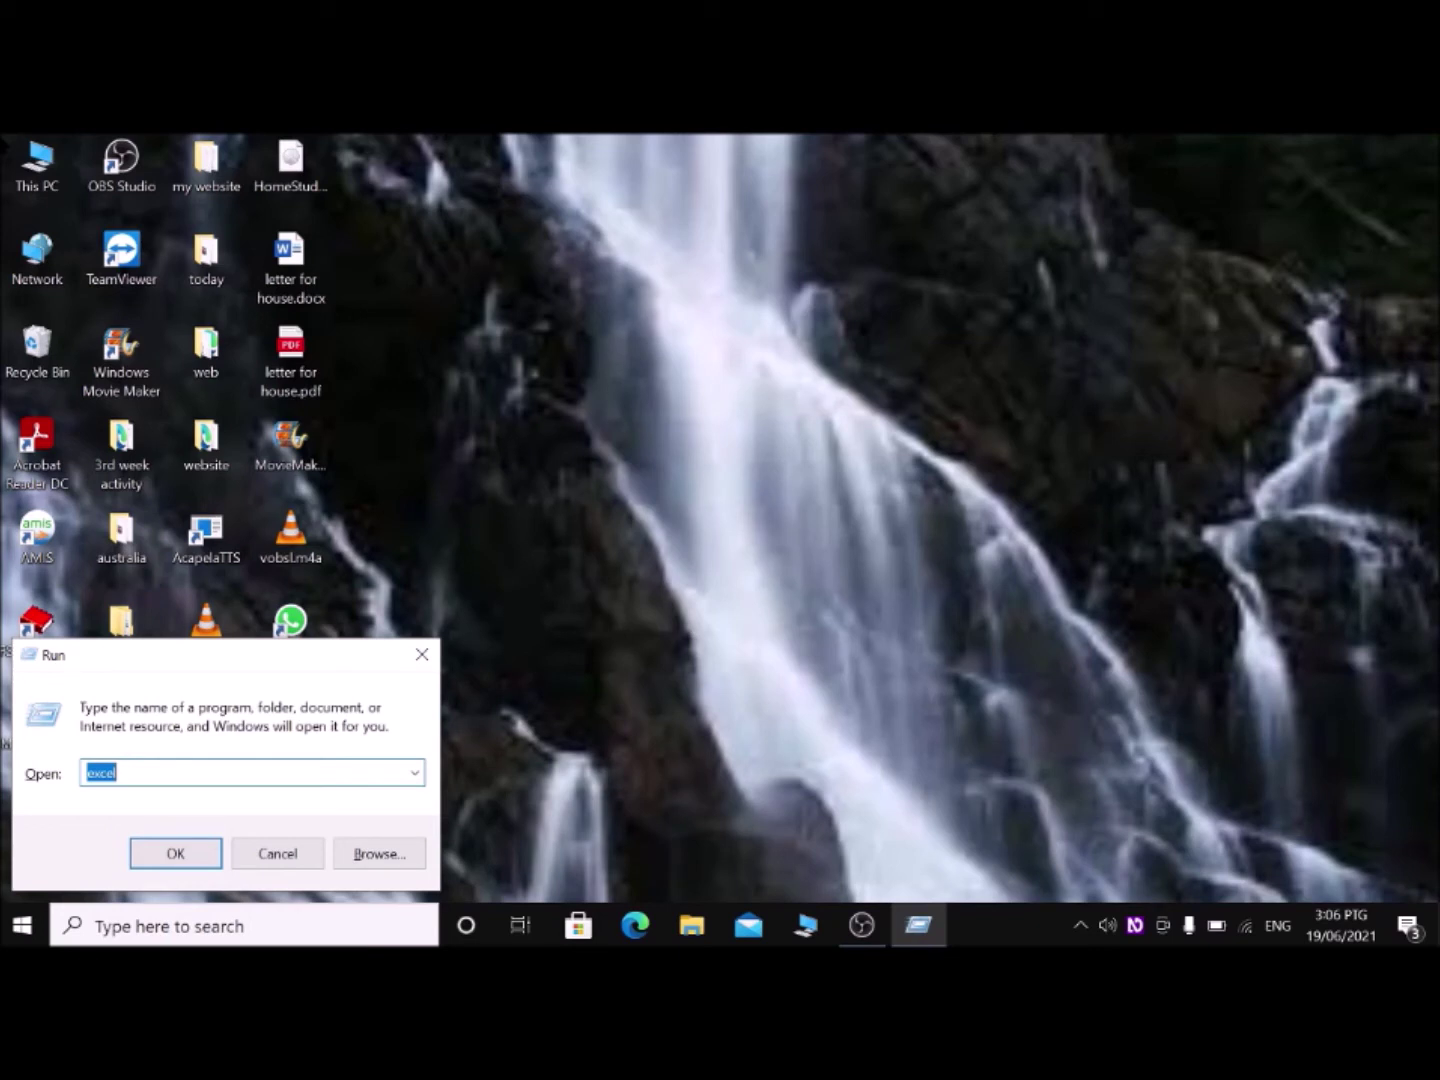
text(d)
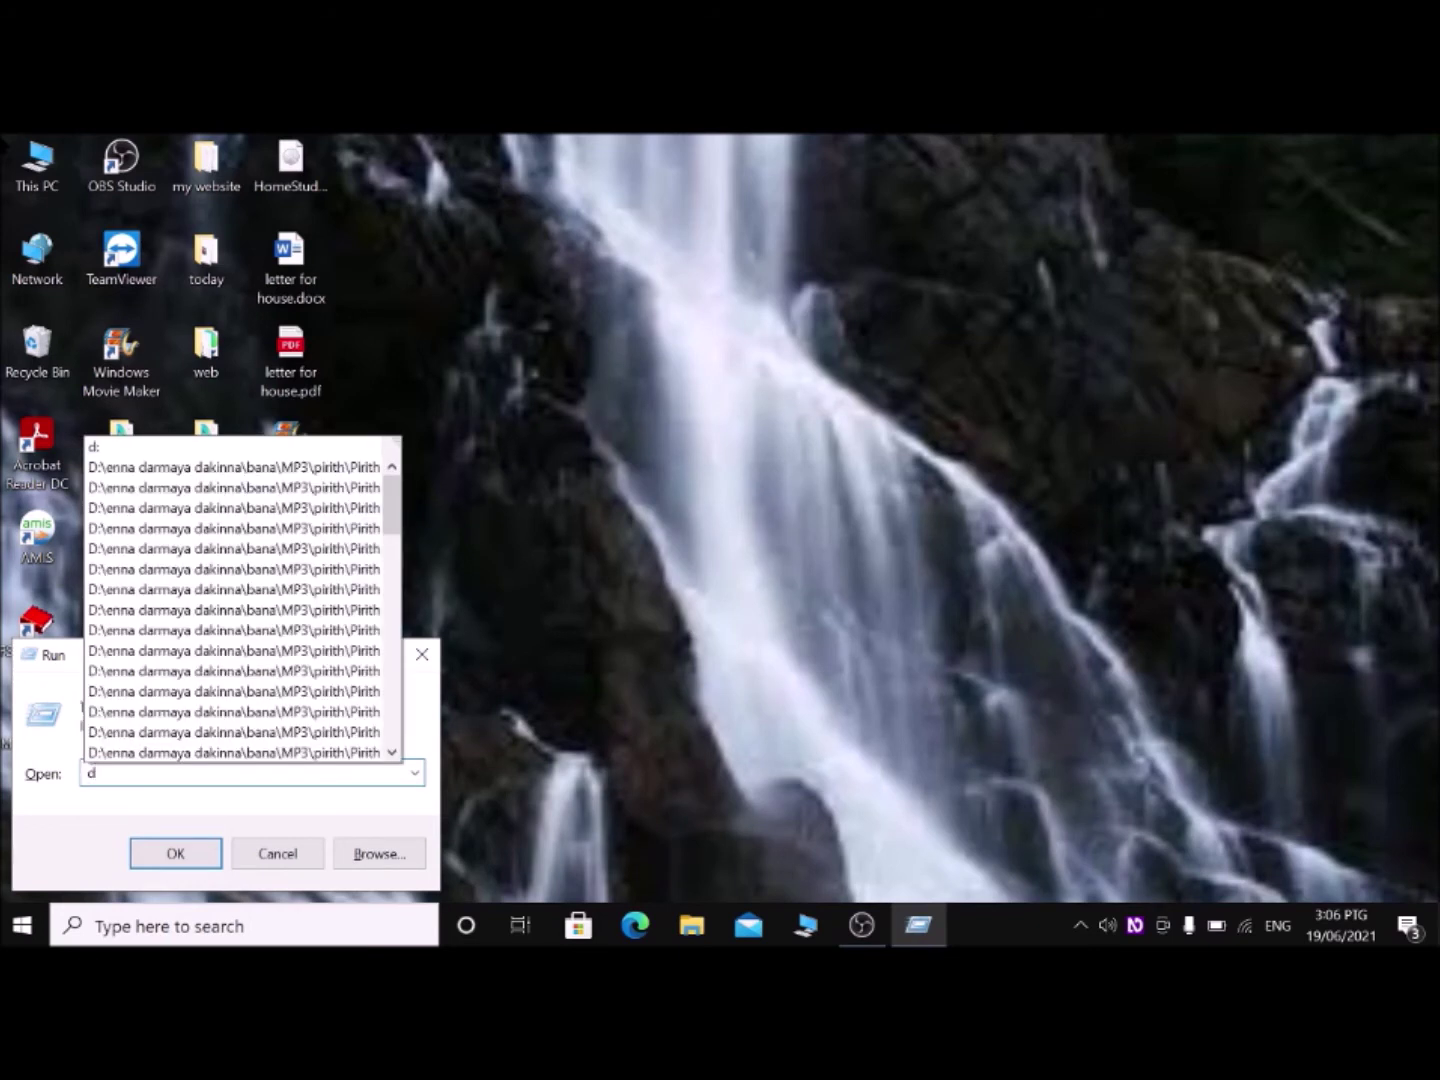
text(x)
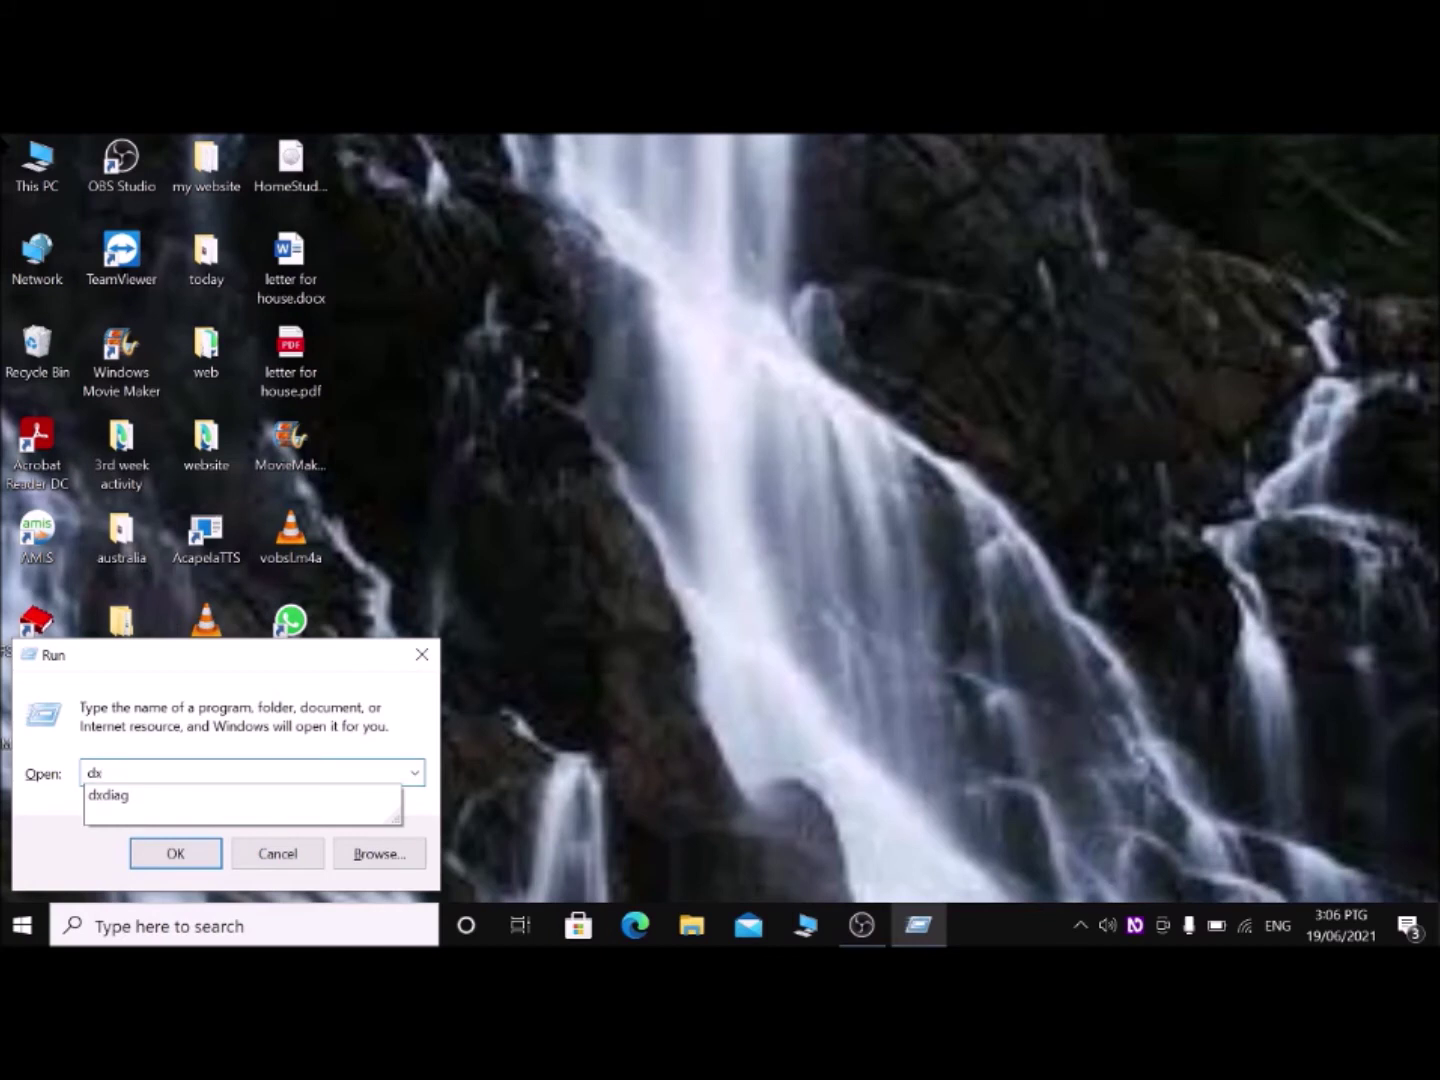
text(diag)
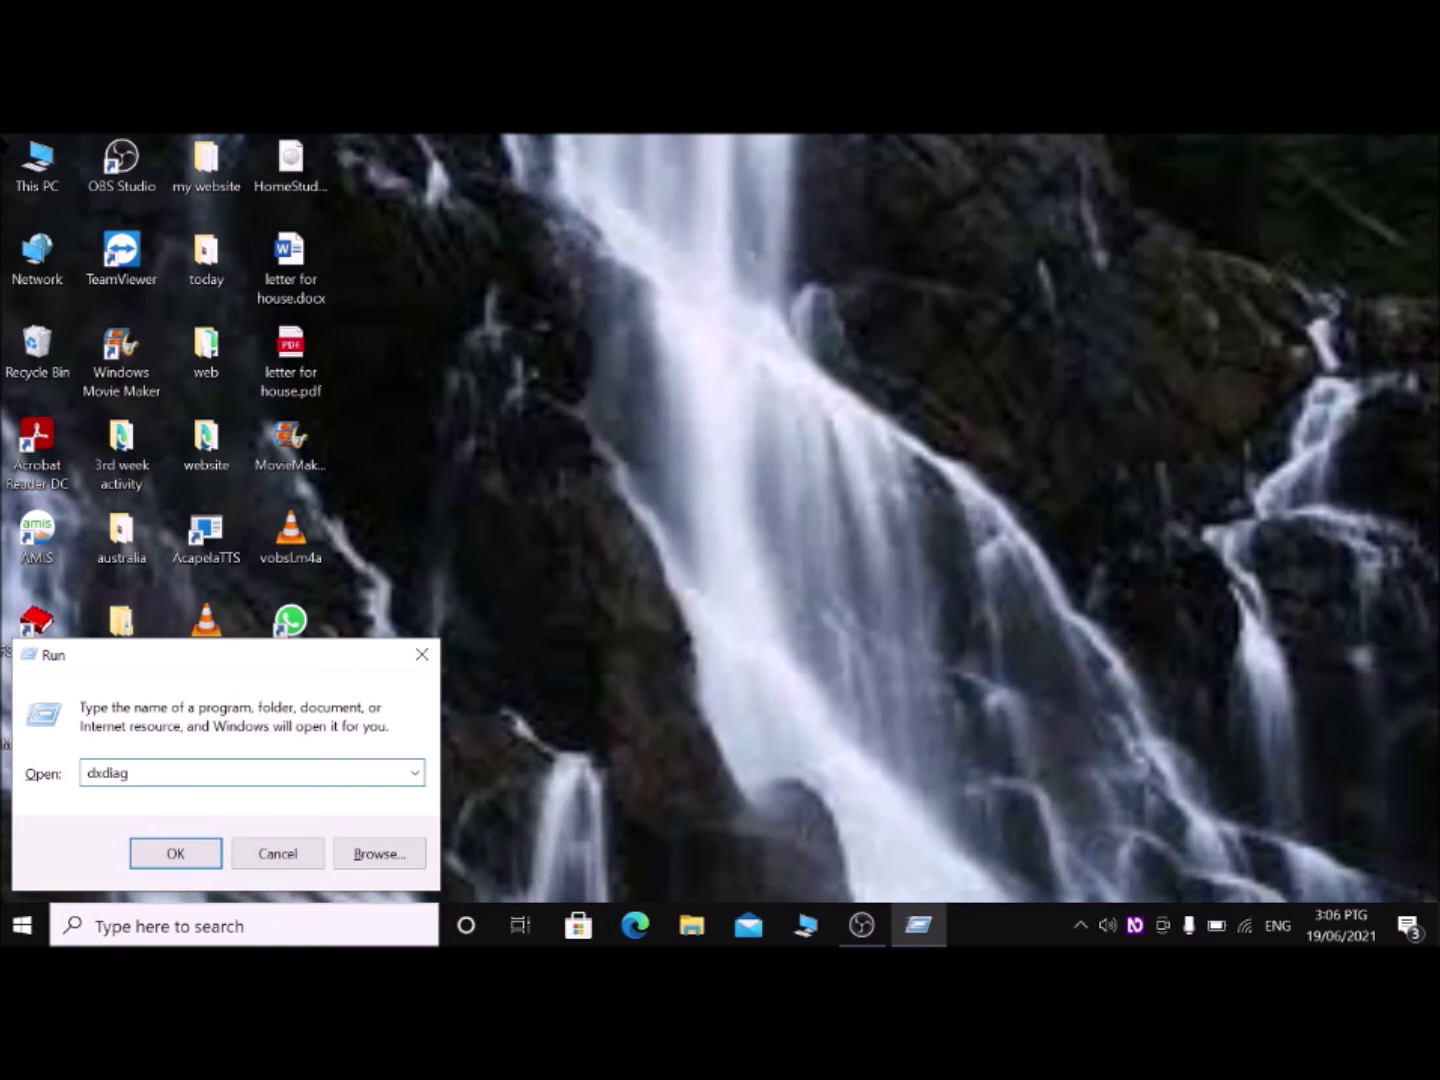
key(Return)
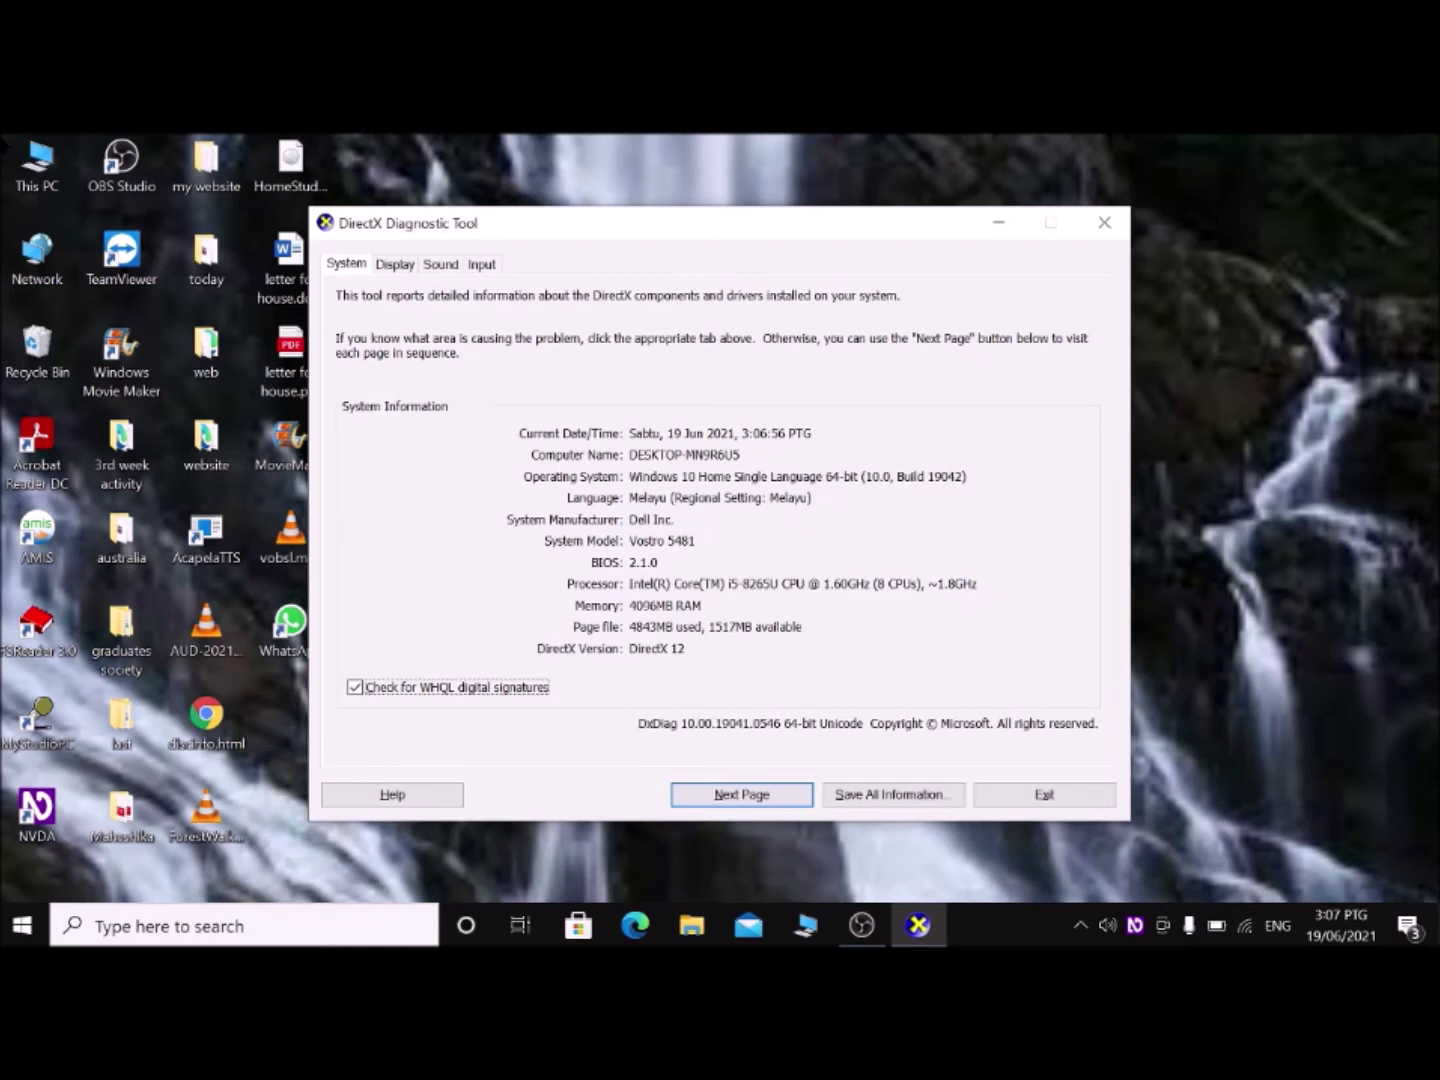
Step: Save all the diagnostic information as the text file DxDiag.txt on the Desktop and select the saved file there
key(shift+Tab)
key(Tab)
key(Tab)
key(Tab)
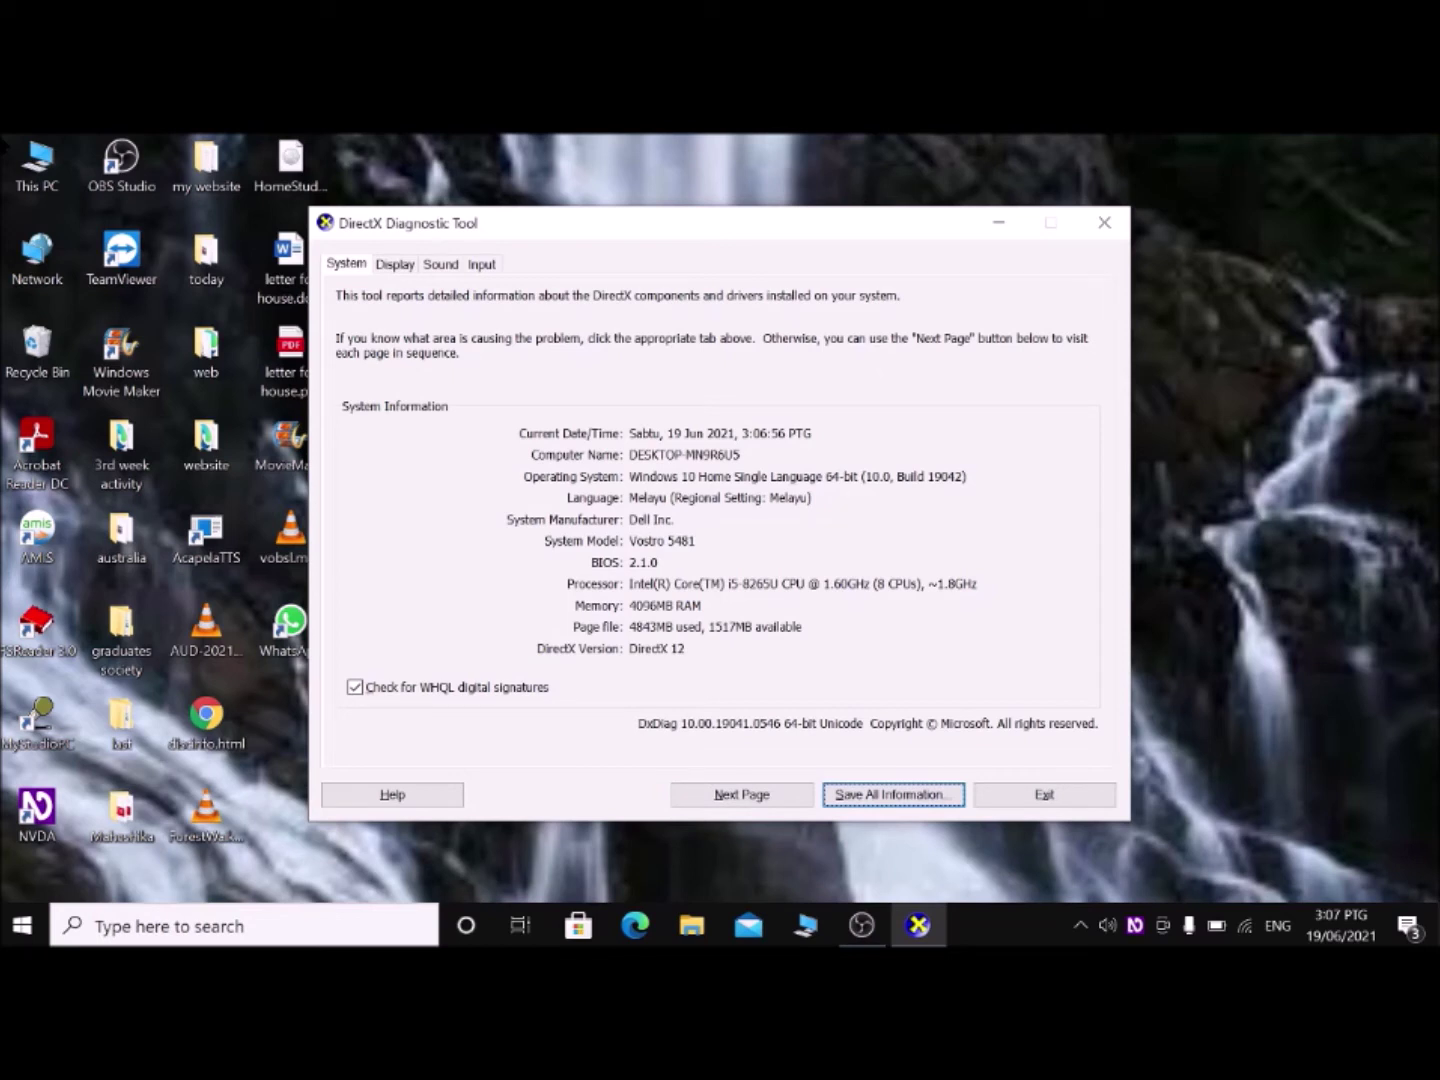
key(Return)
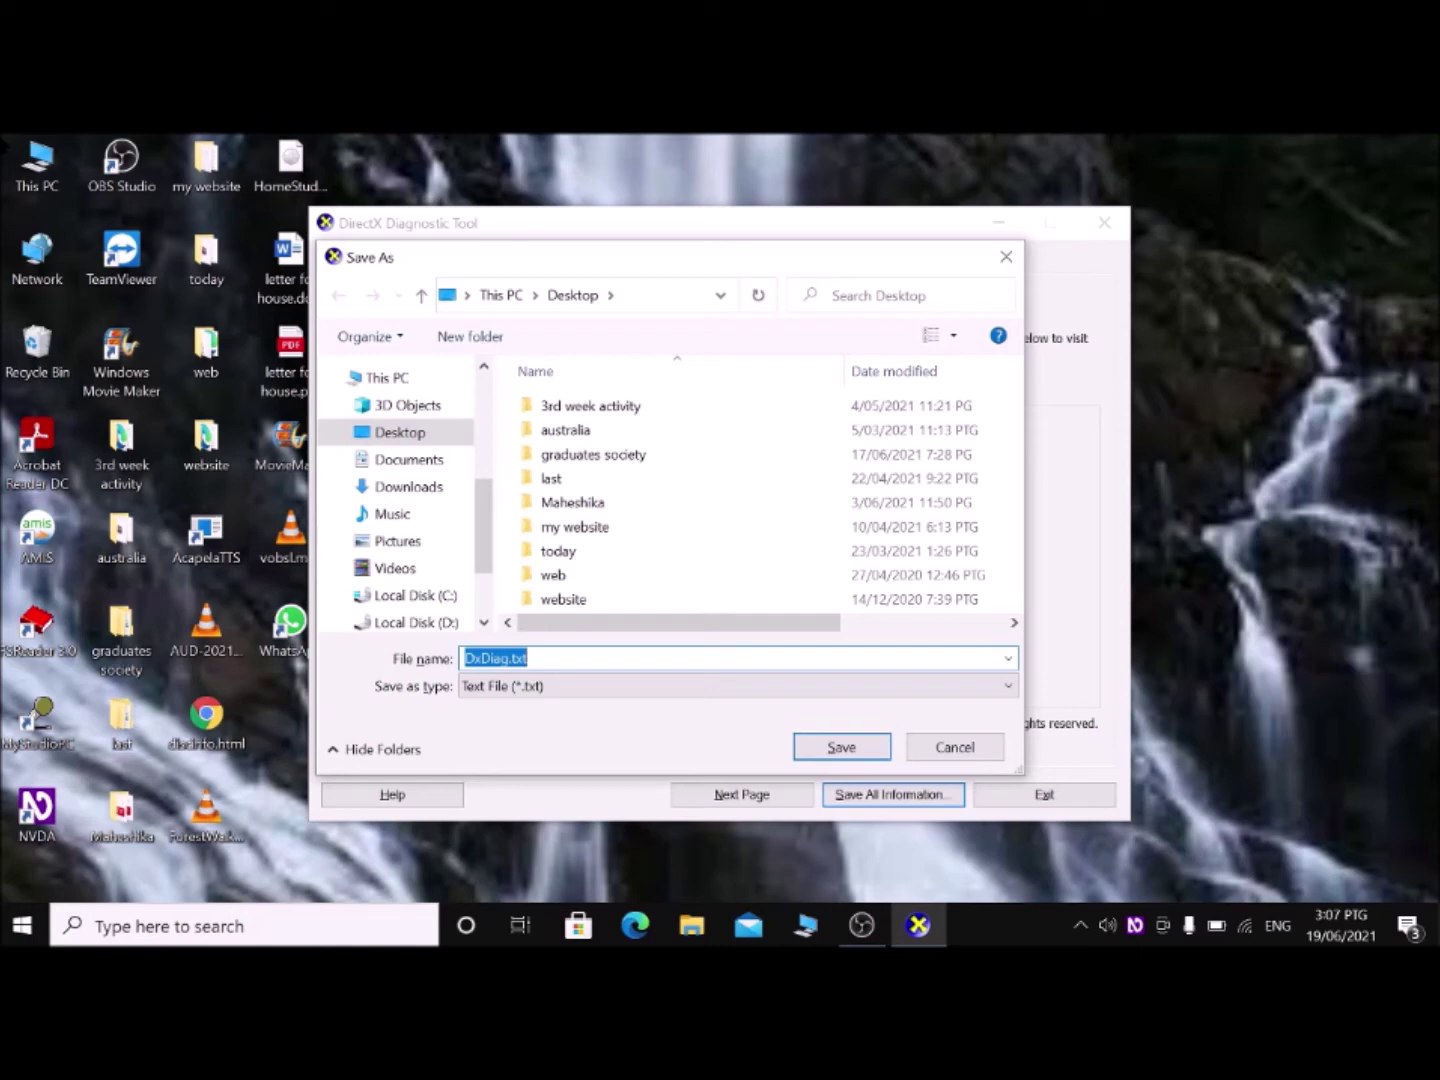
key(Tab)
key(Tab)
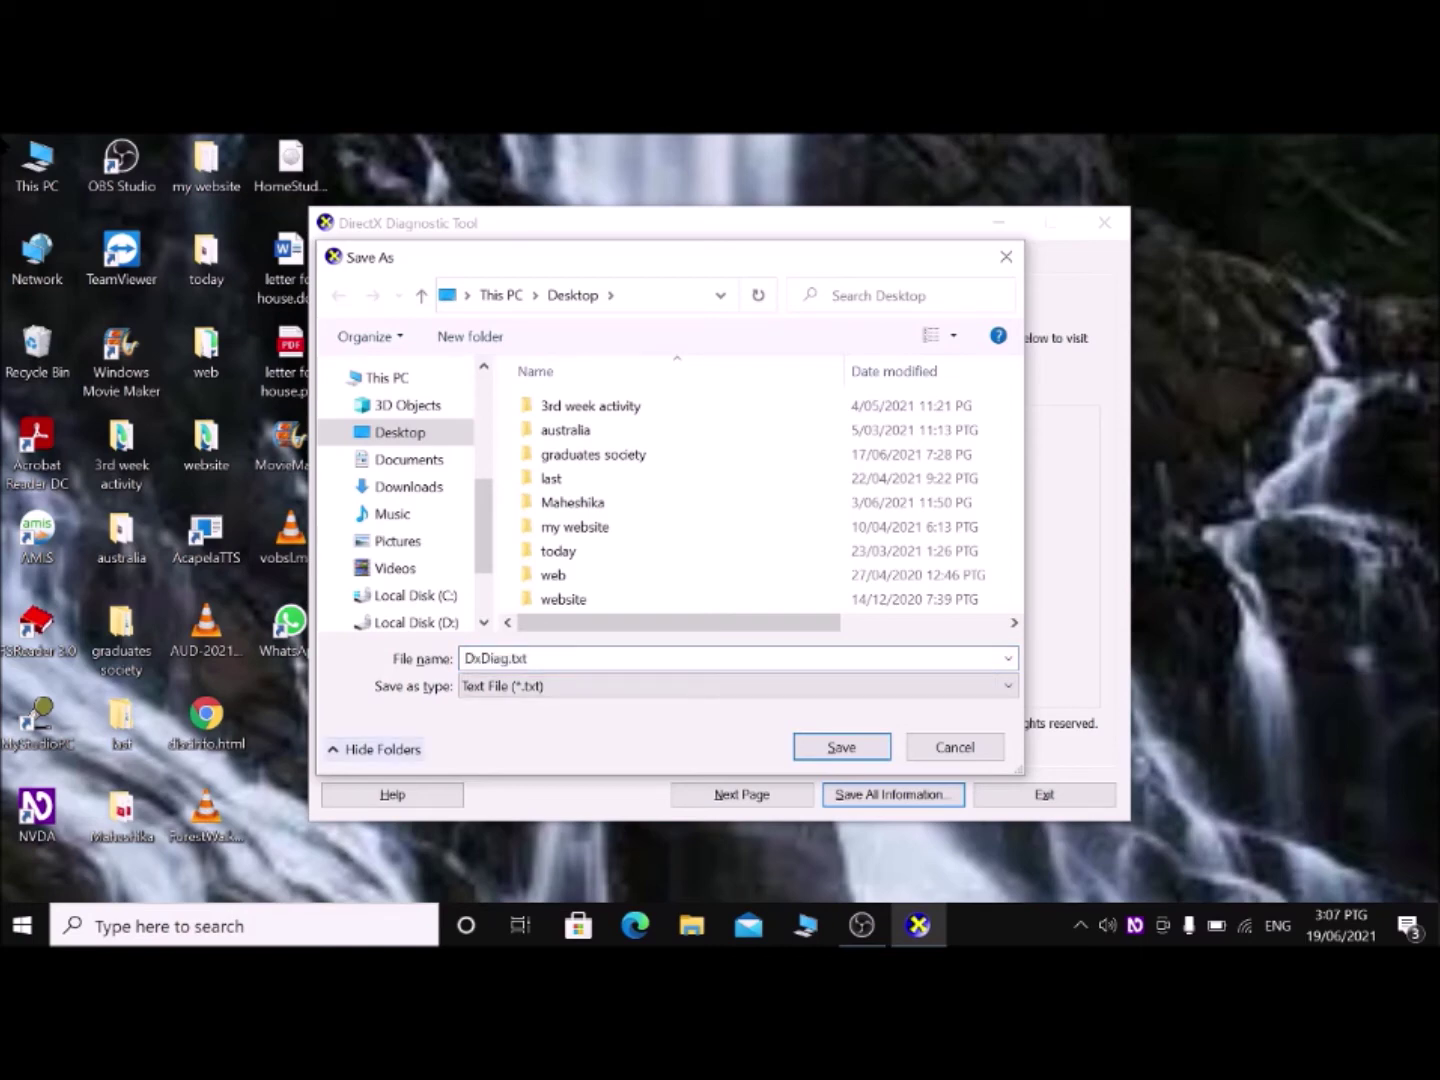
key(Tab)
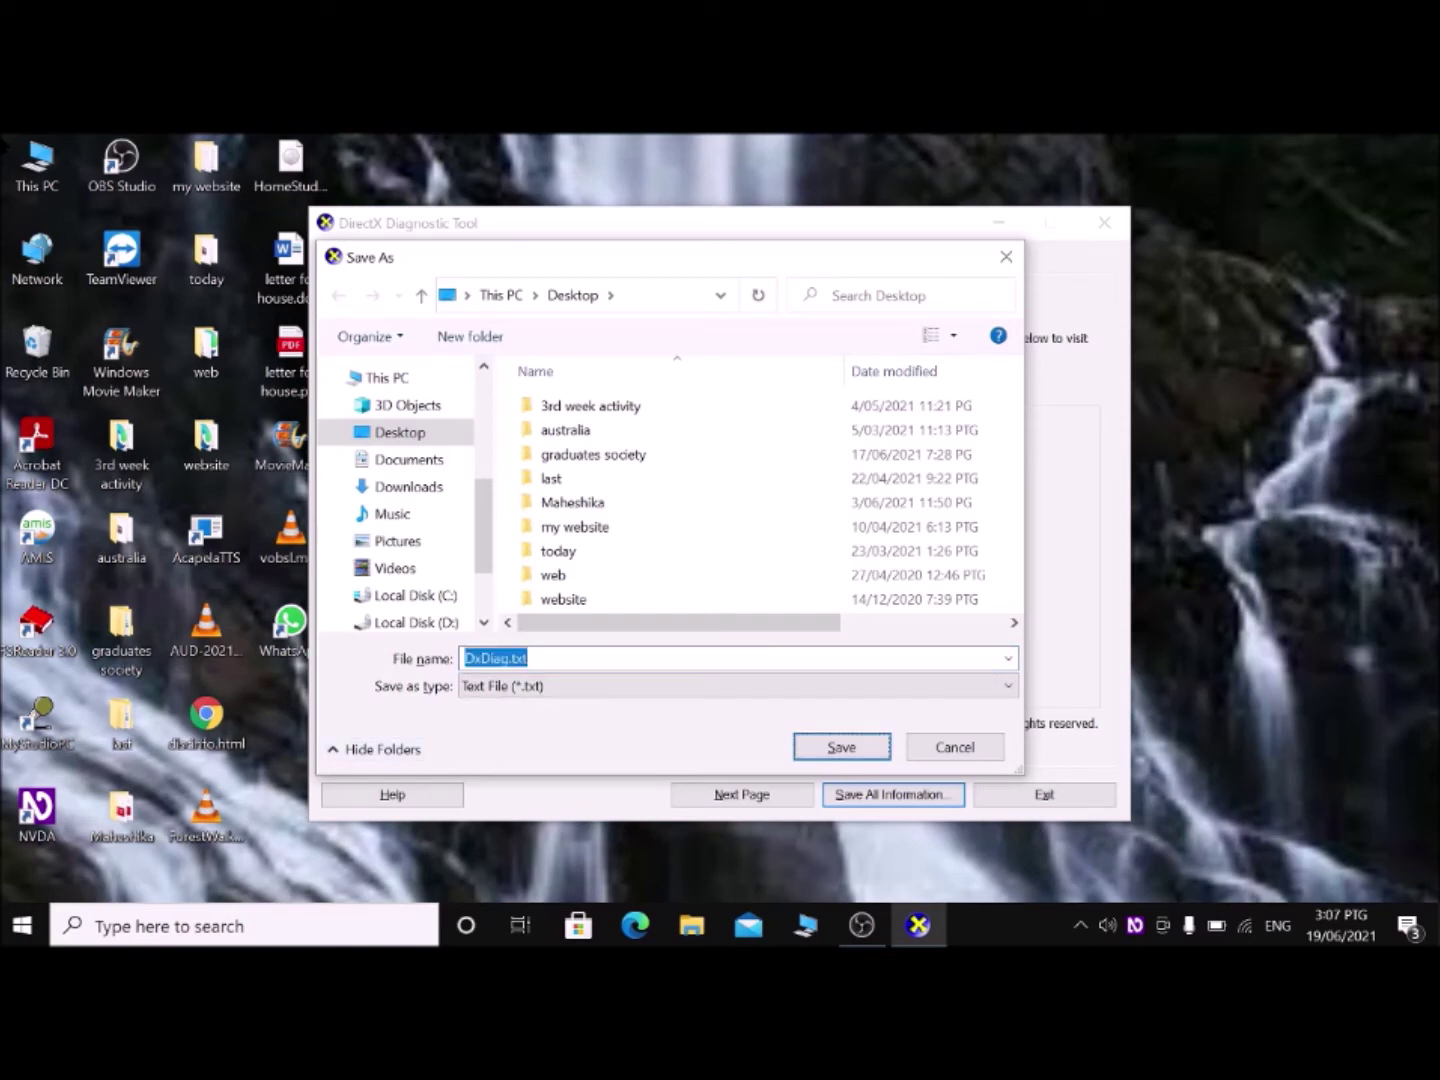
key(Return)
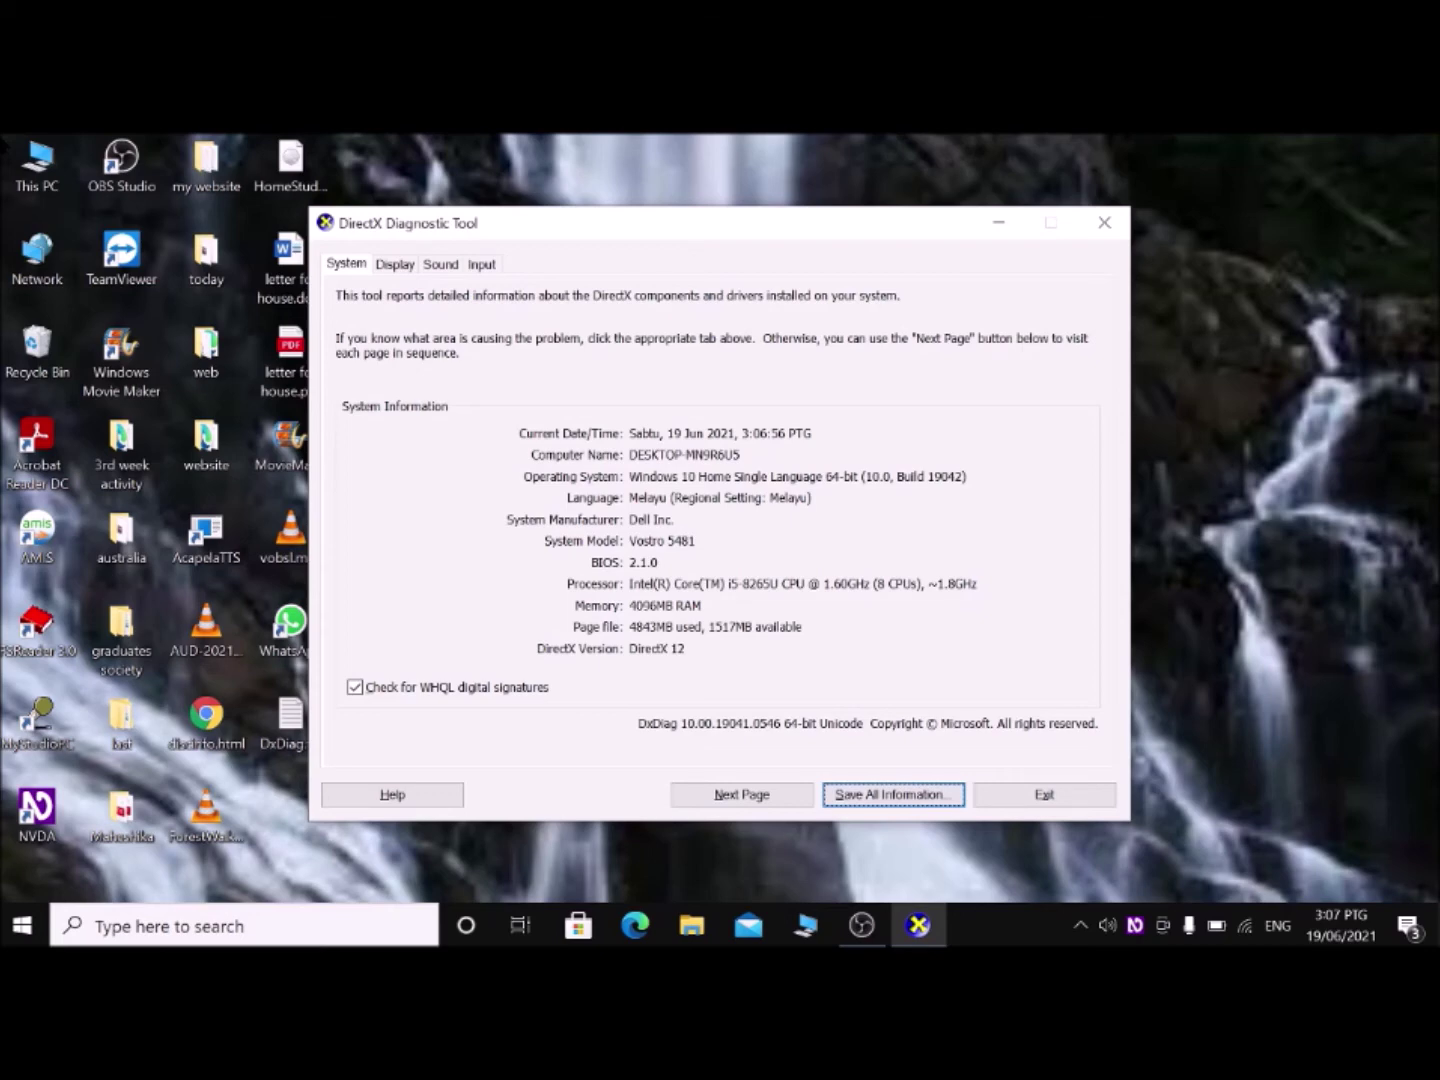
key(alt+F4)
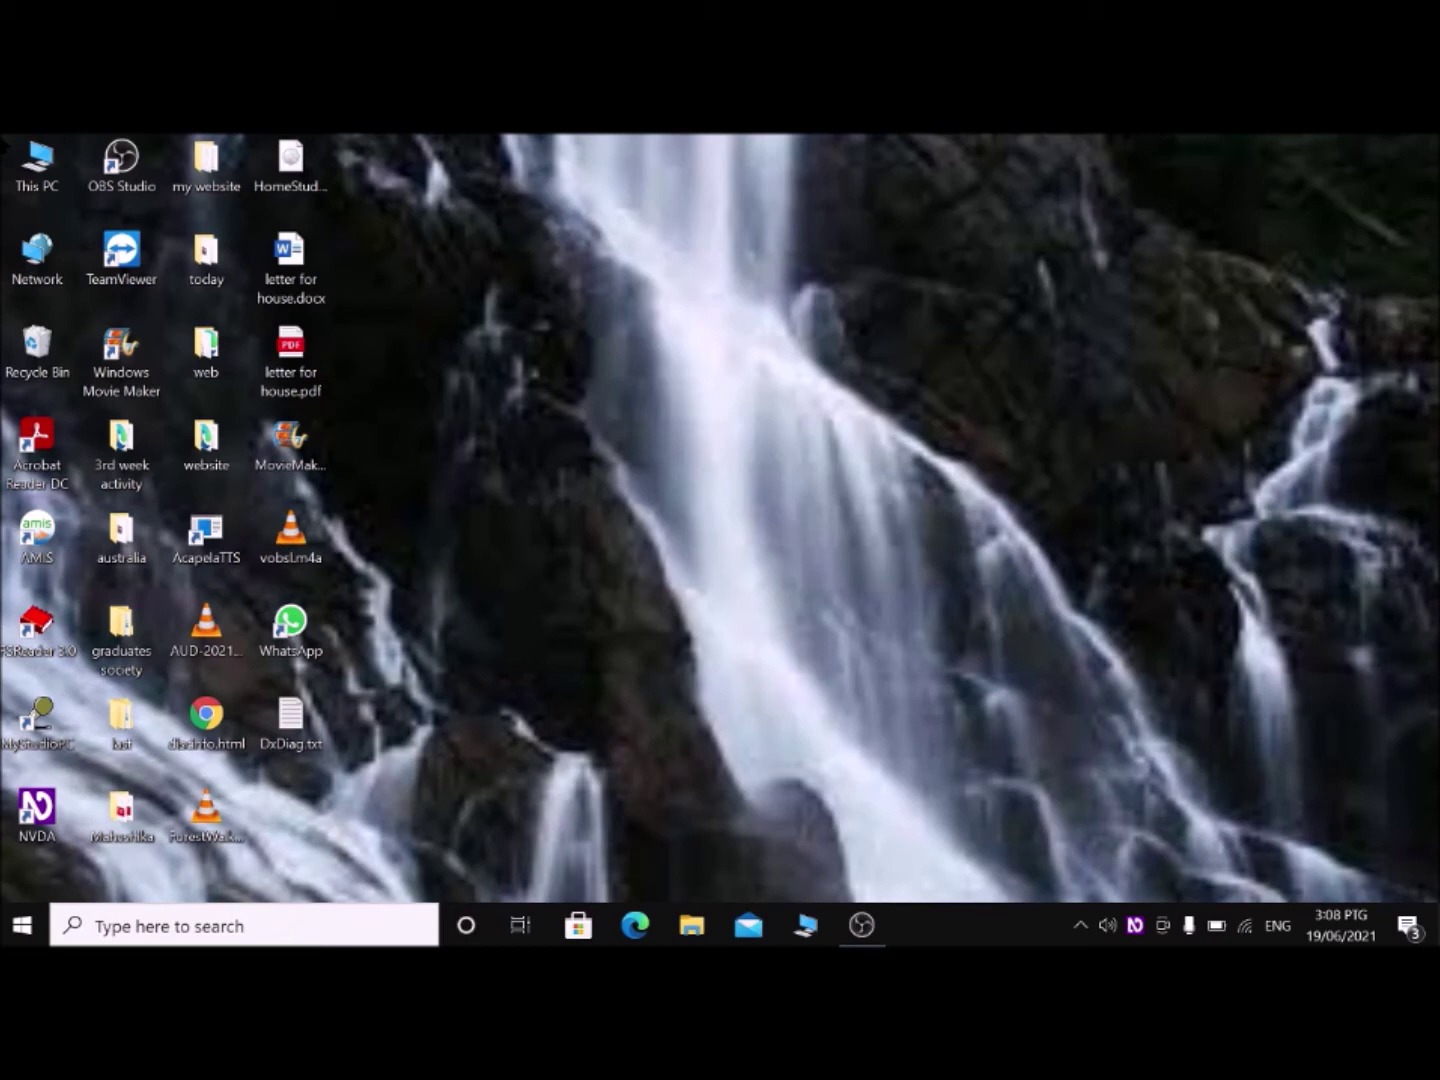
click(206, 720)
click(290, 720)
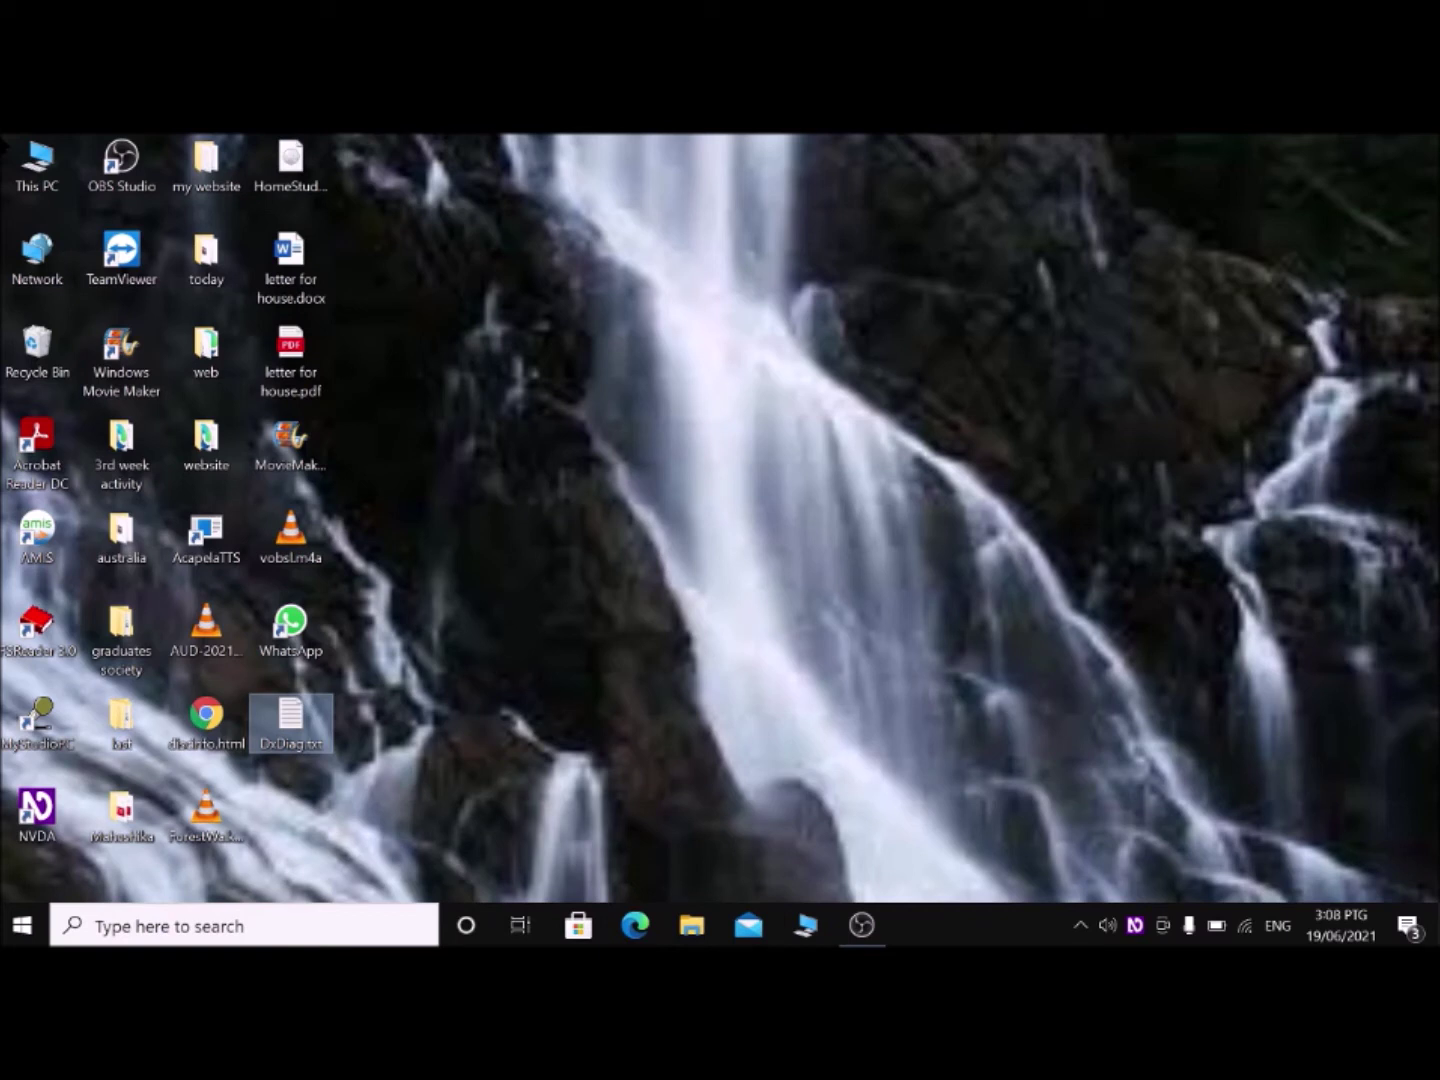
Step: Display the Windows version information with the Run command "winver"
key(super+r)
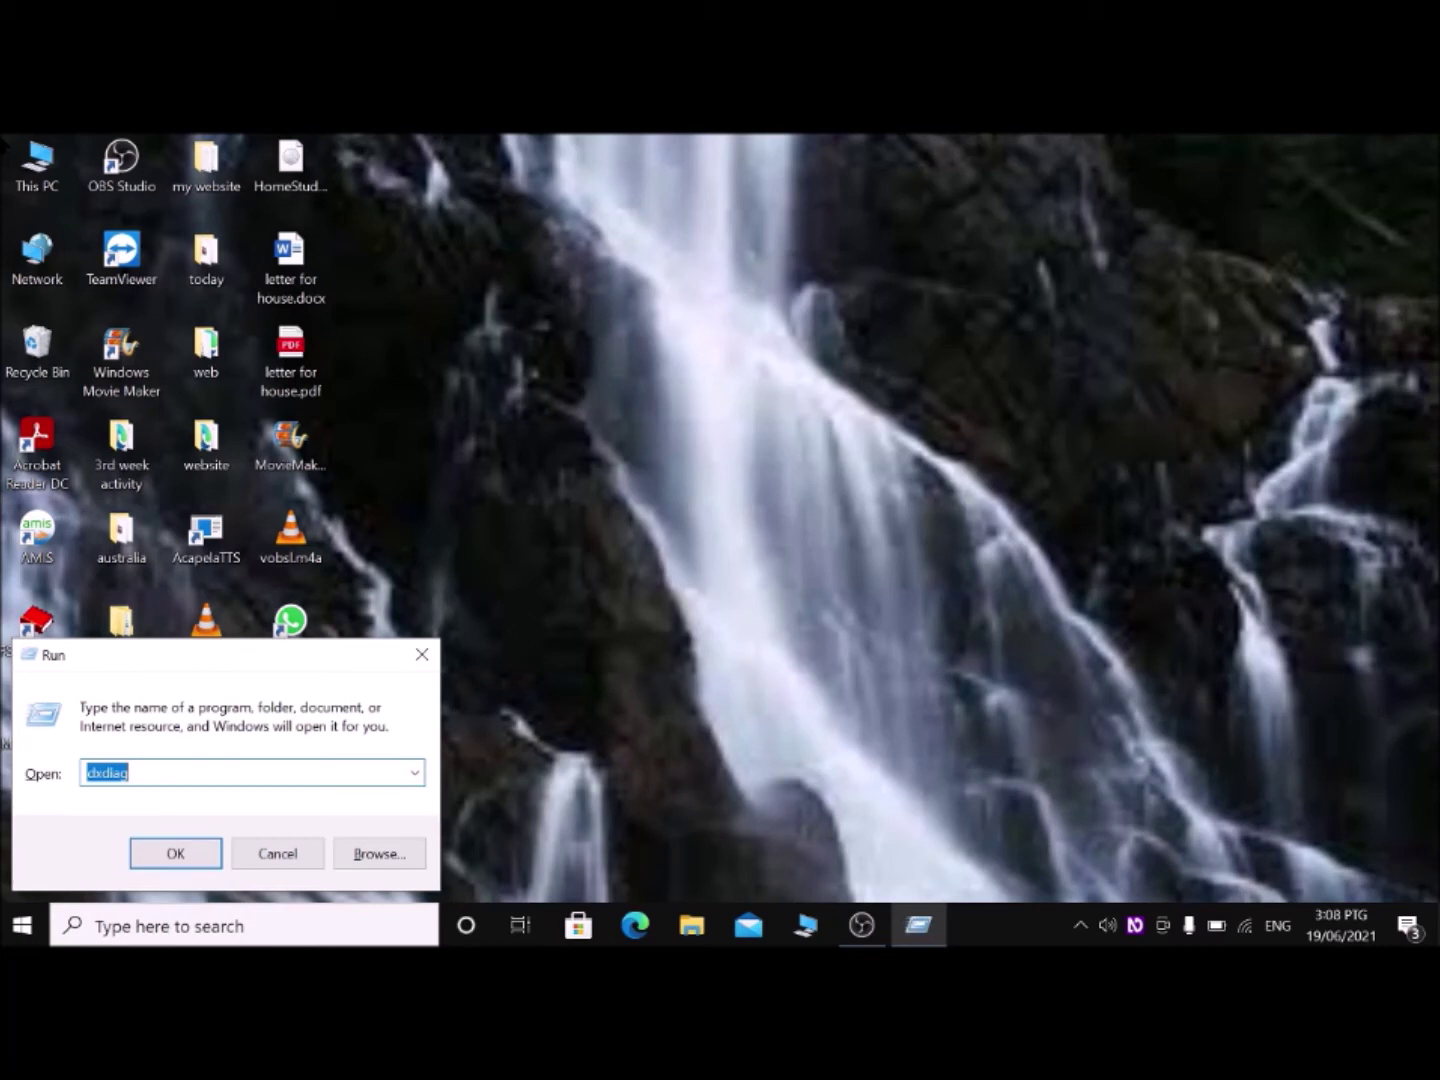
text(w)
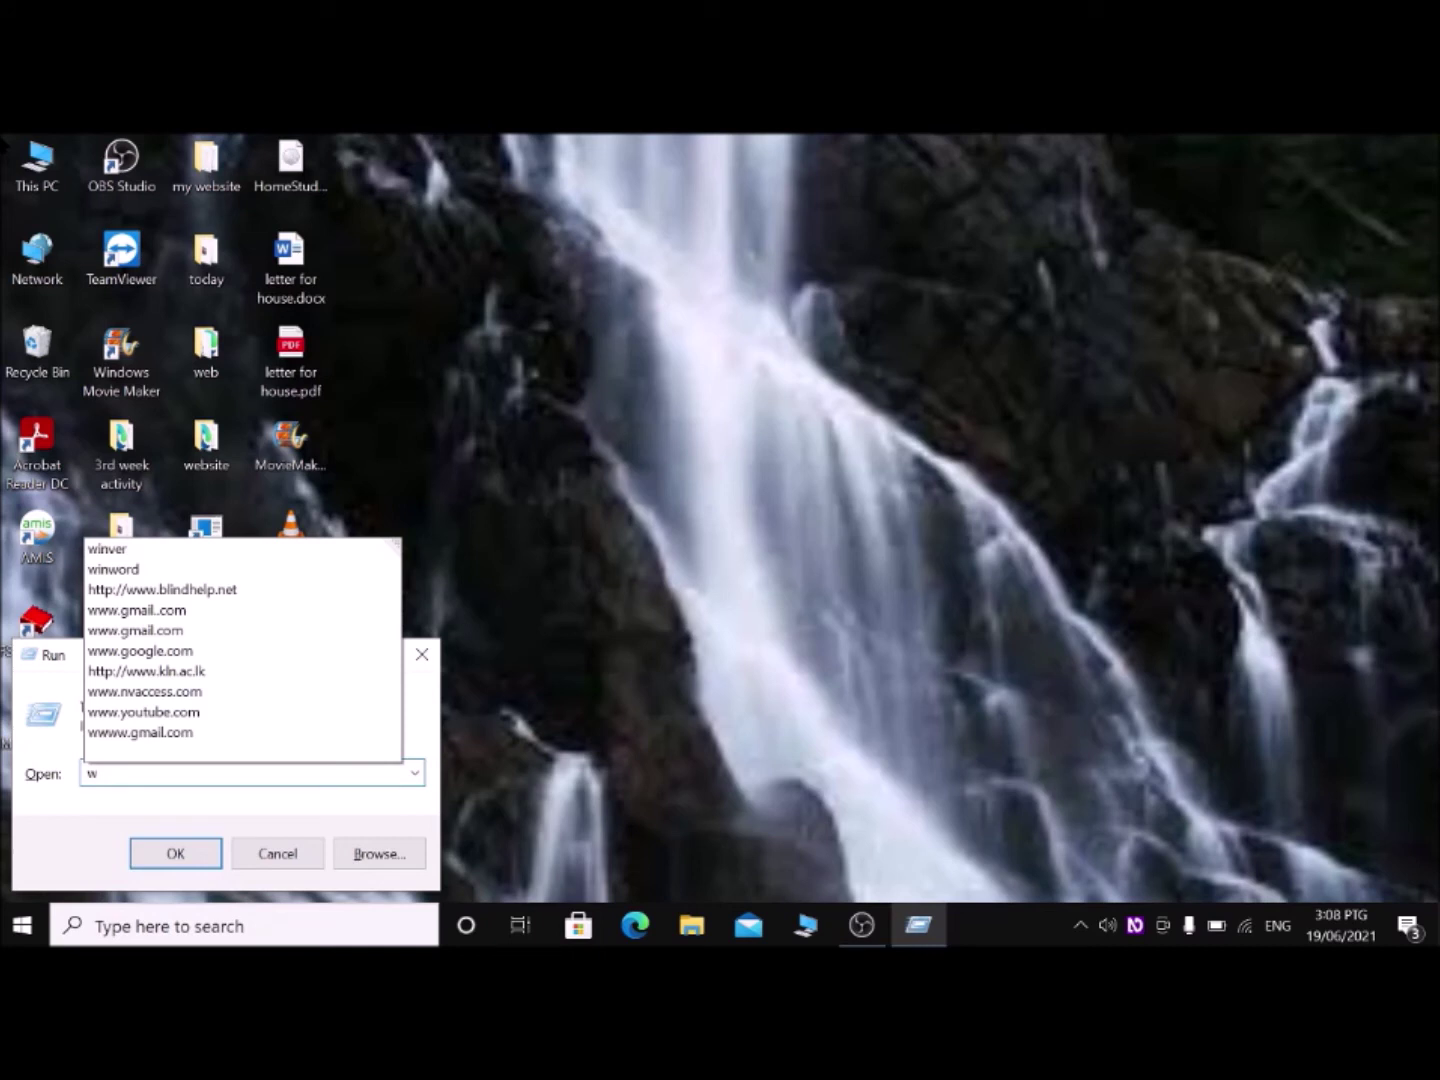
text(i)
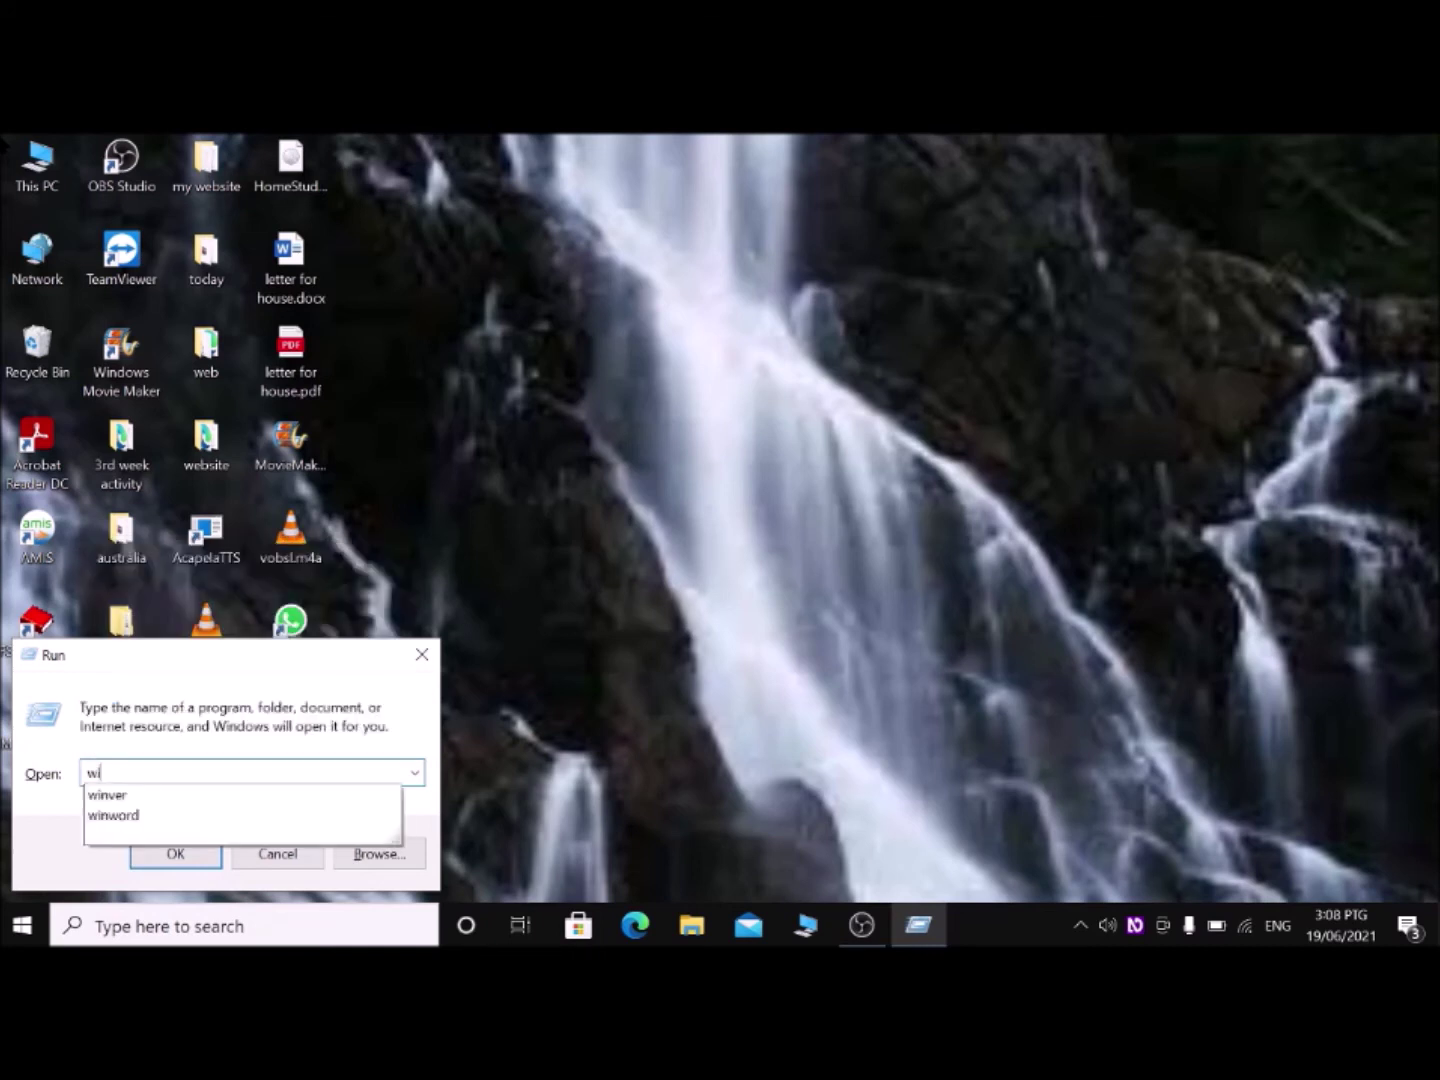
text(nv)
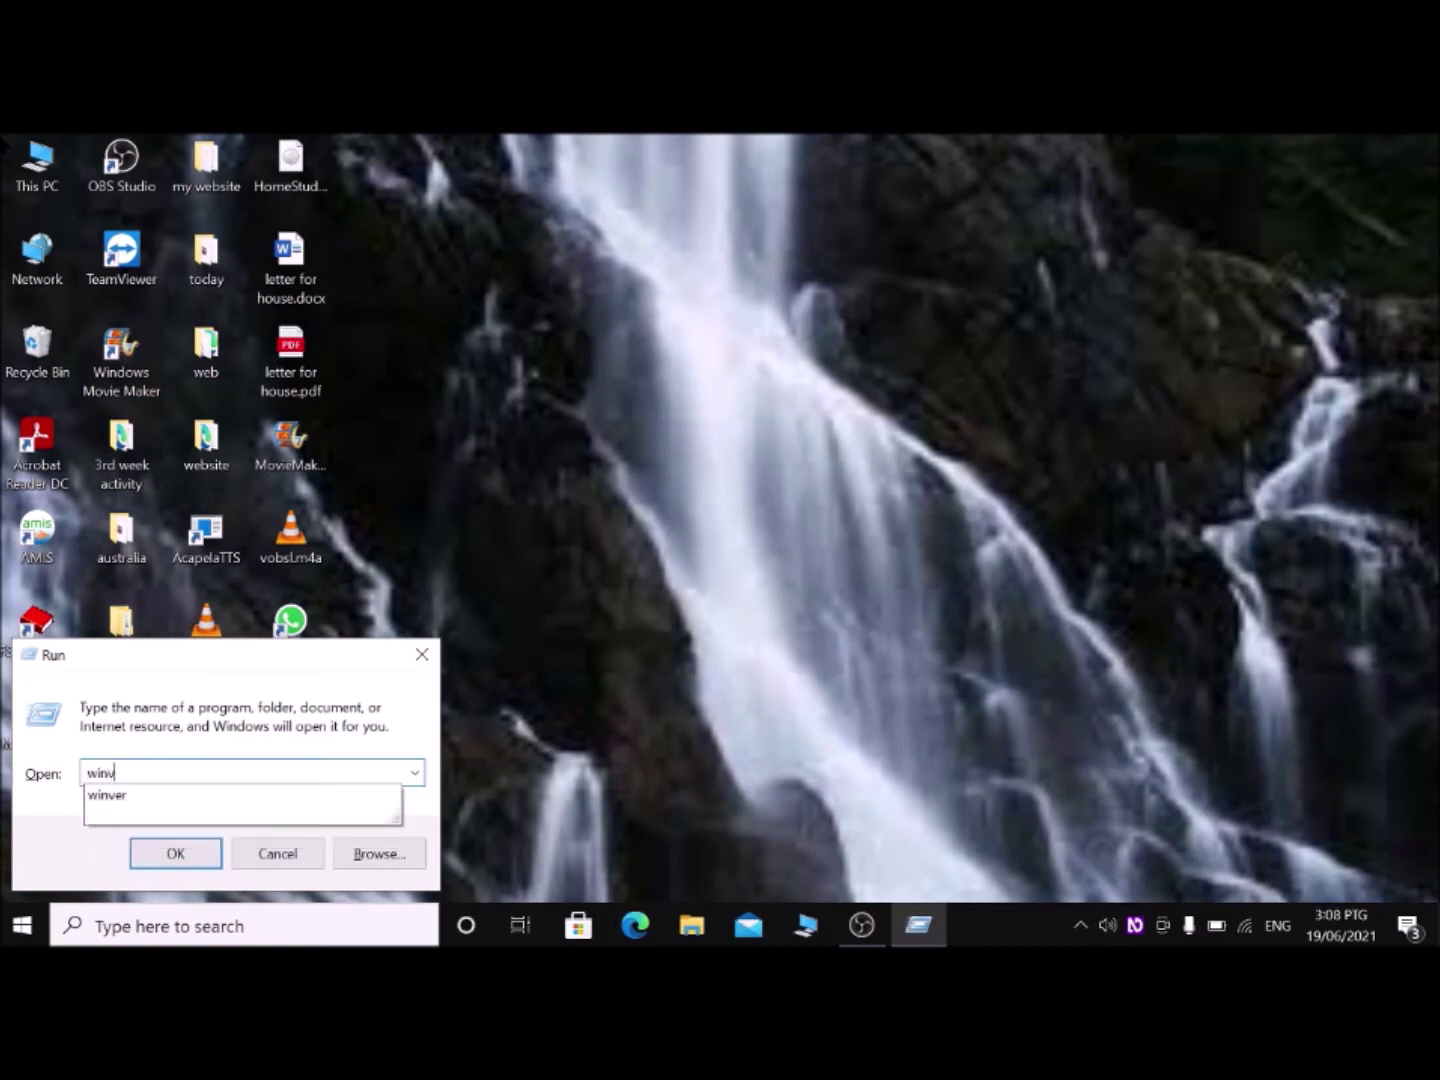
text(er)
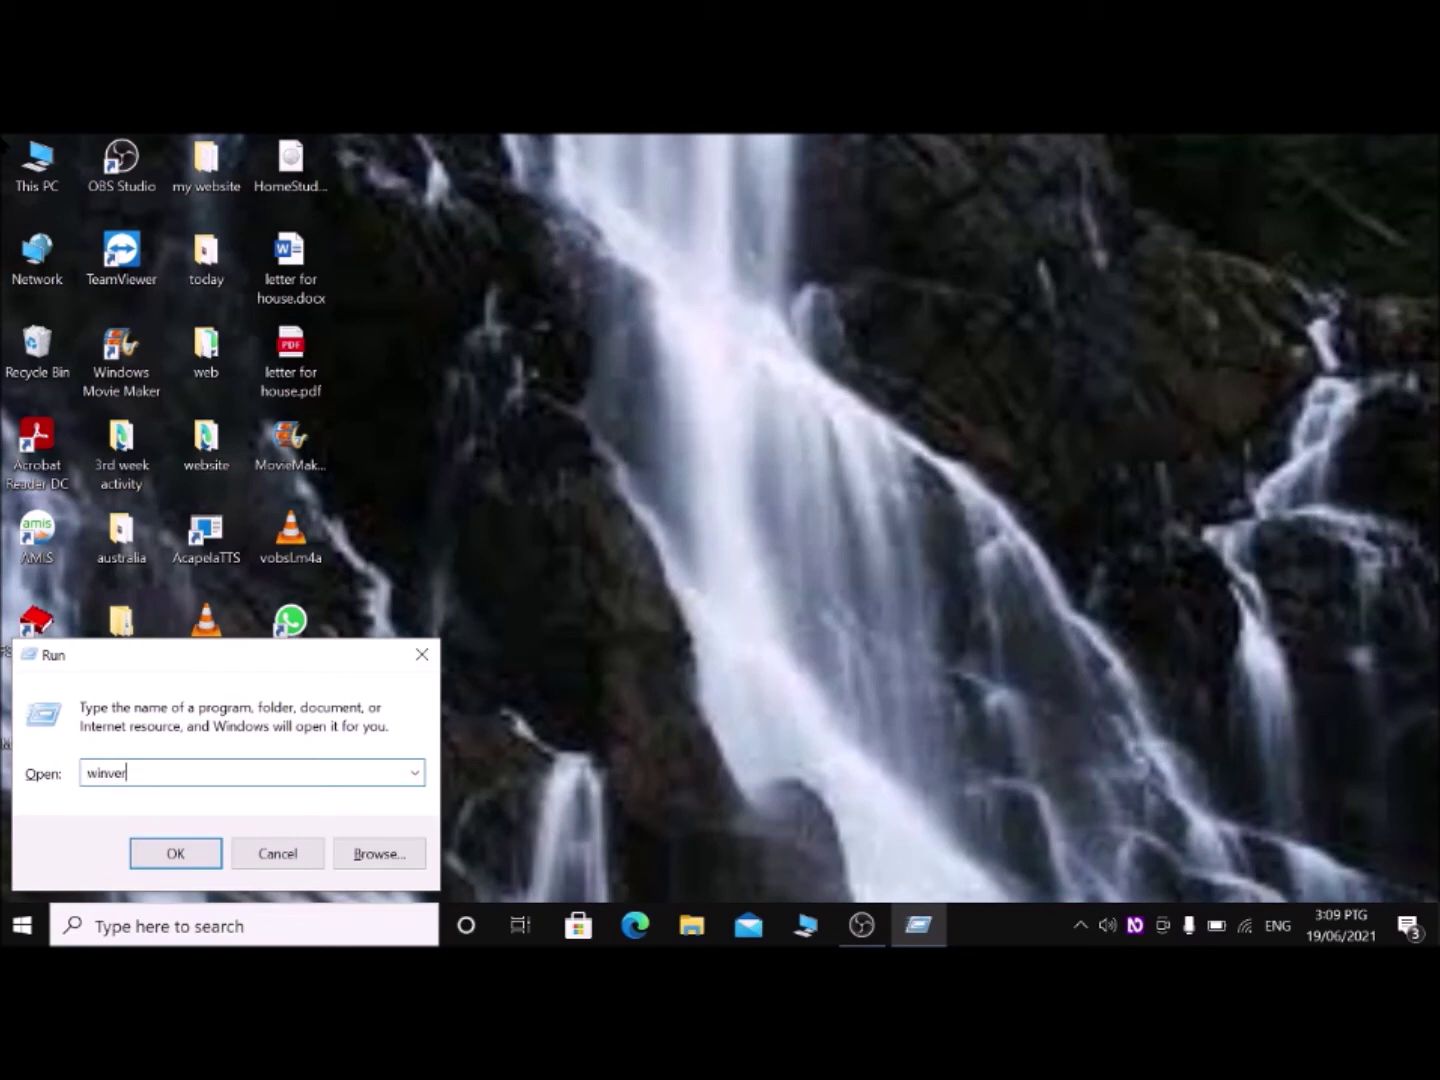
key(Return)
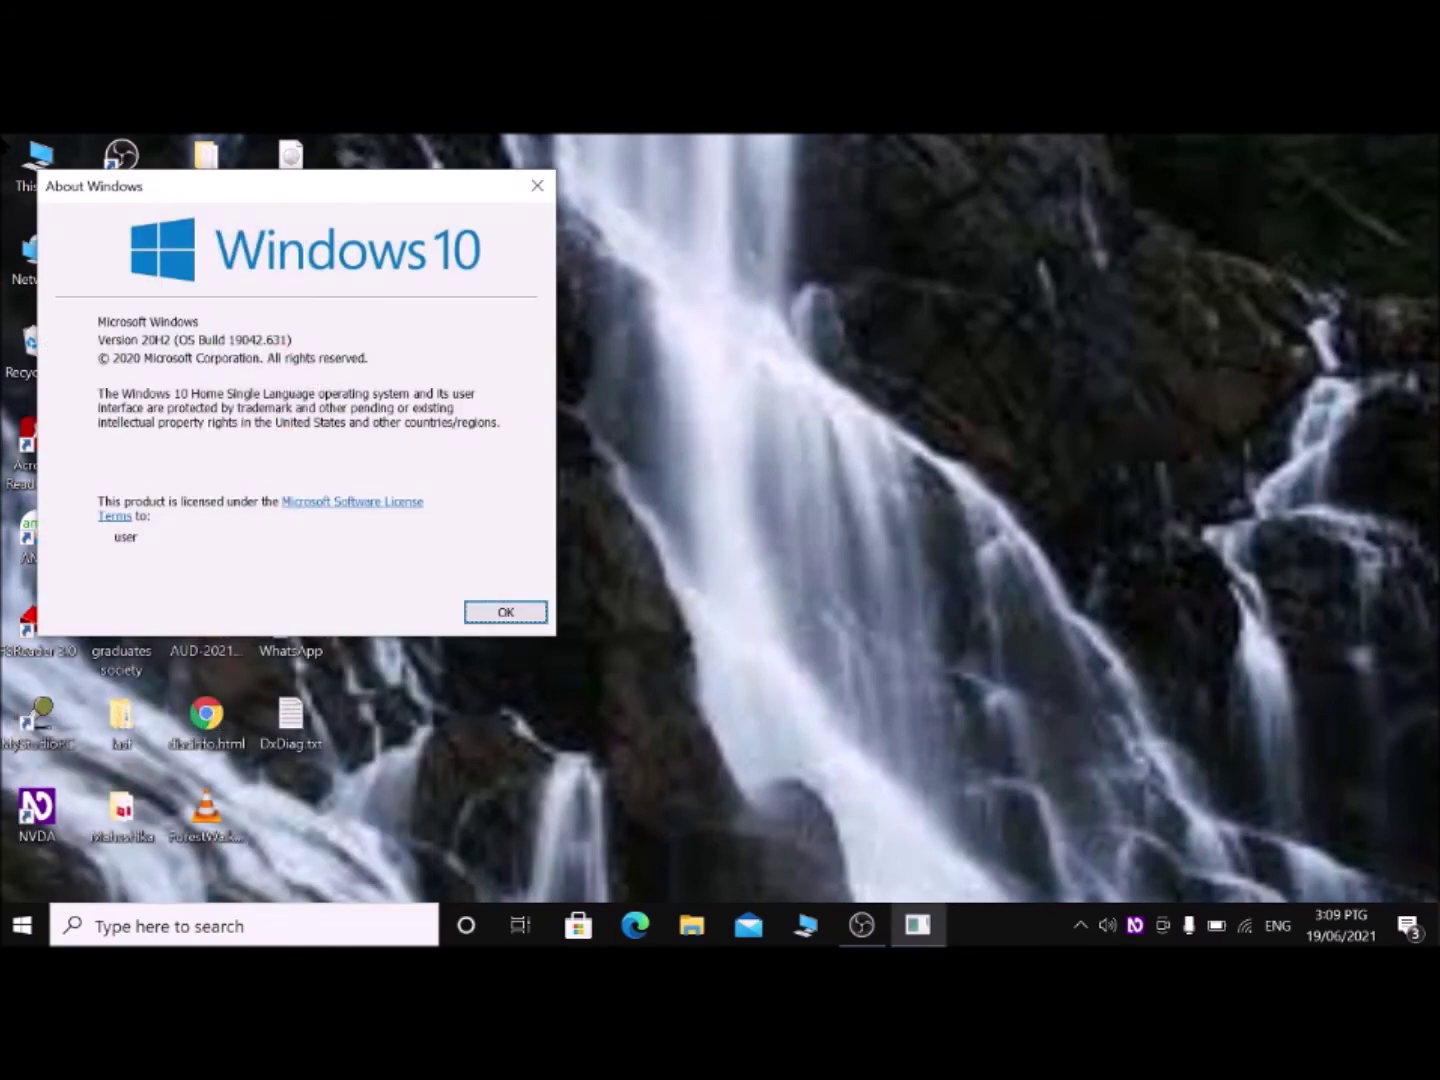
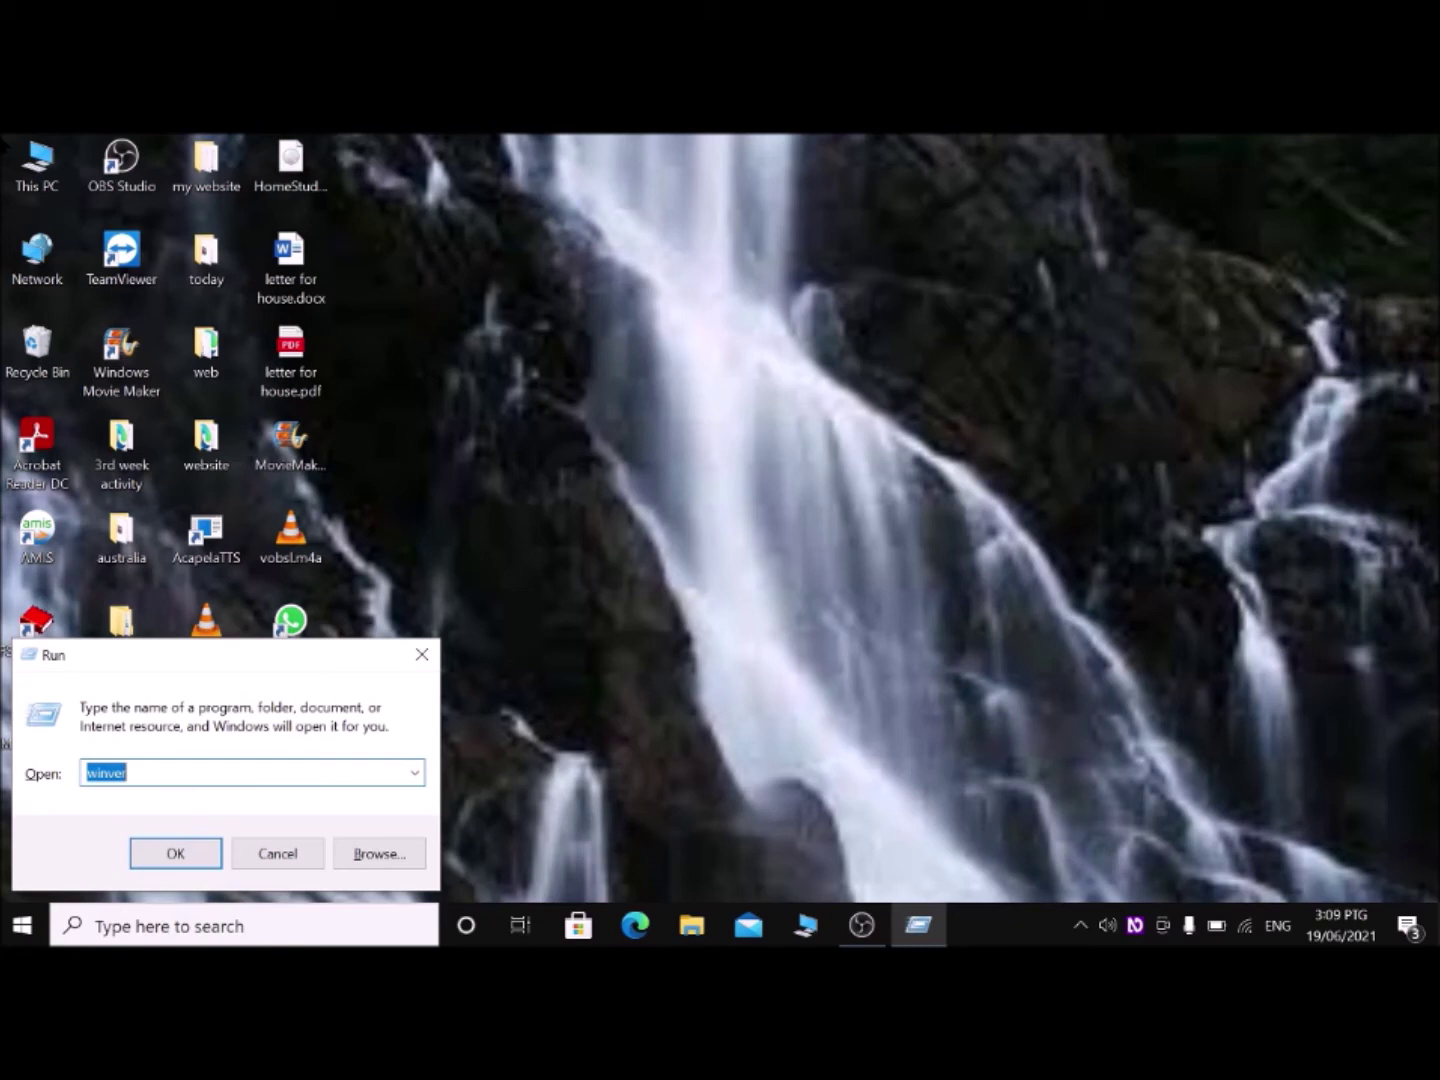
Step: Open the Services console with the Run command "services.msc" and close it again
text(s)
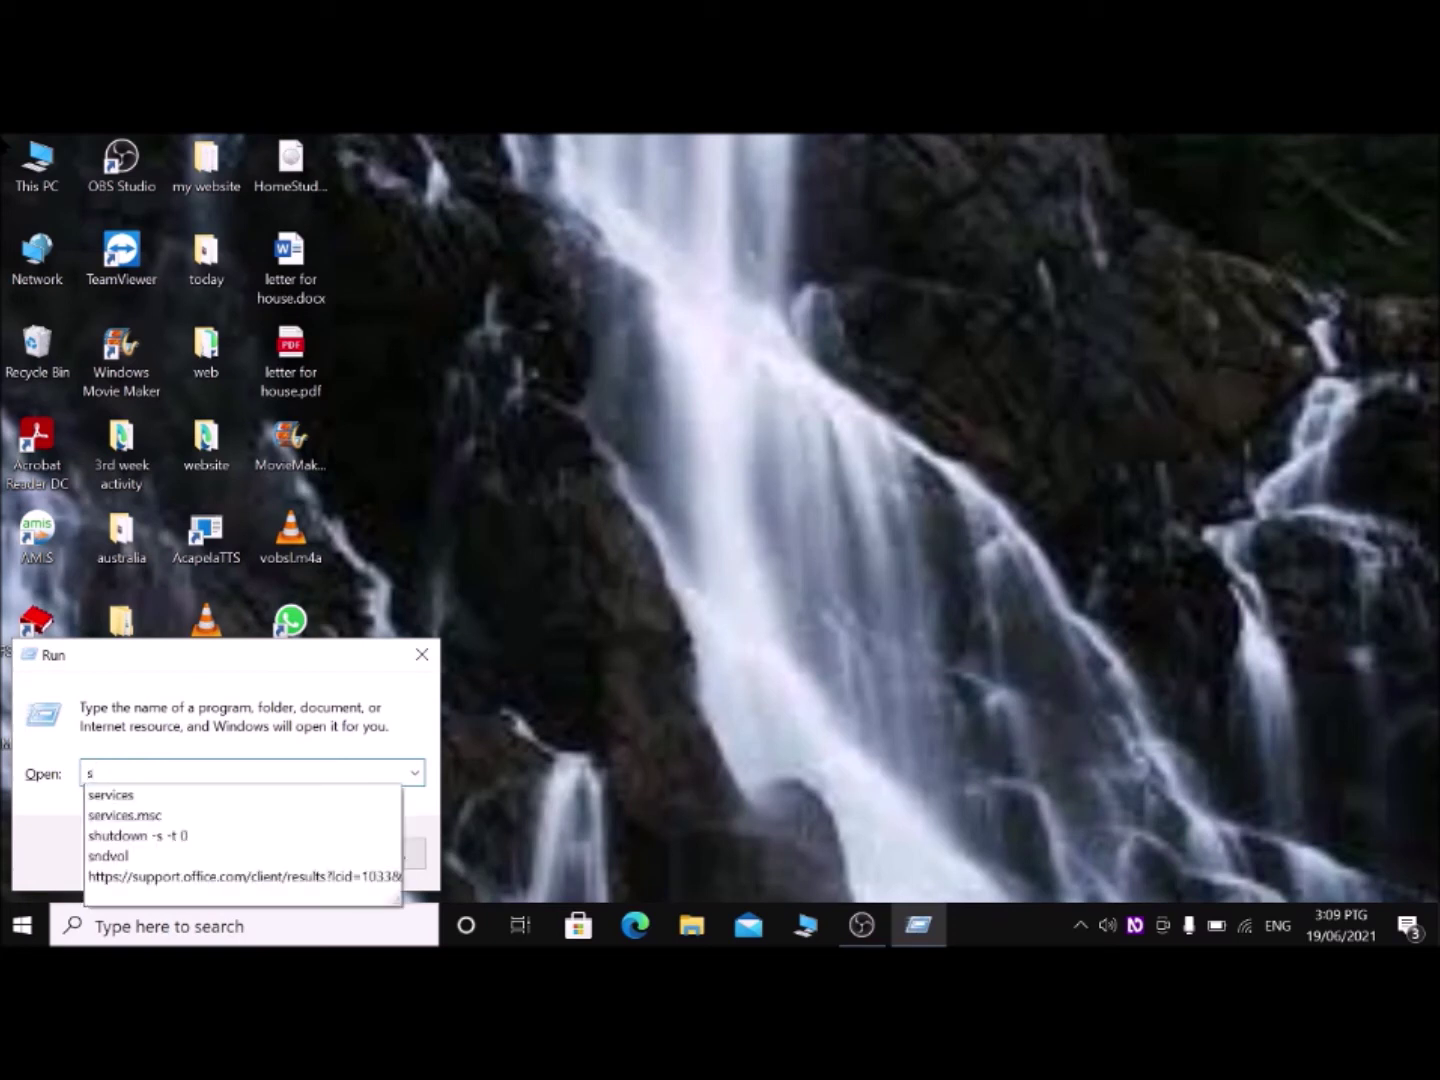
text(e)
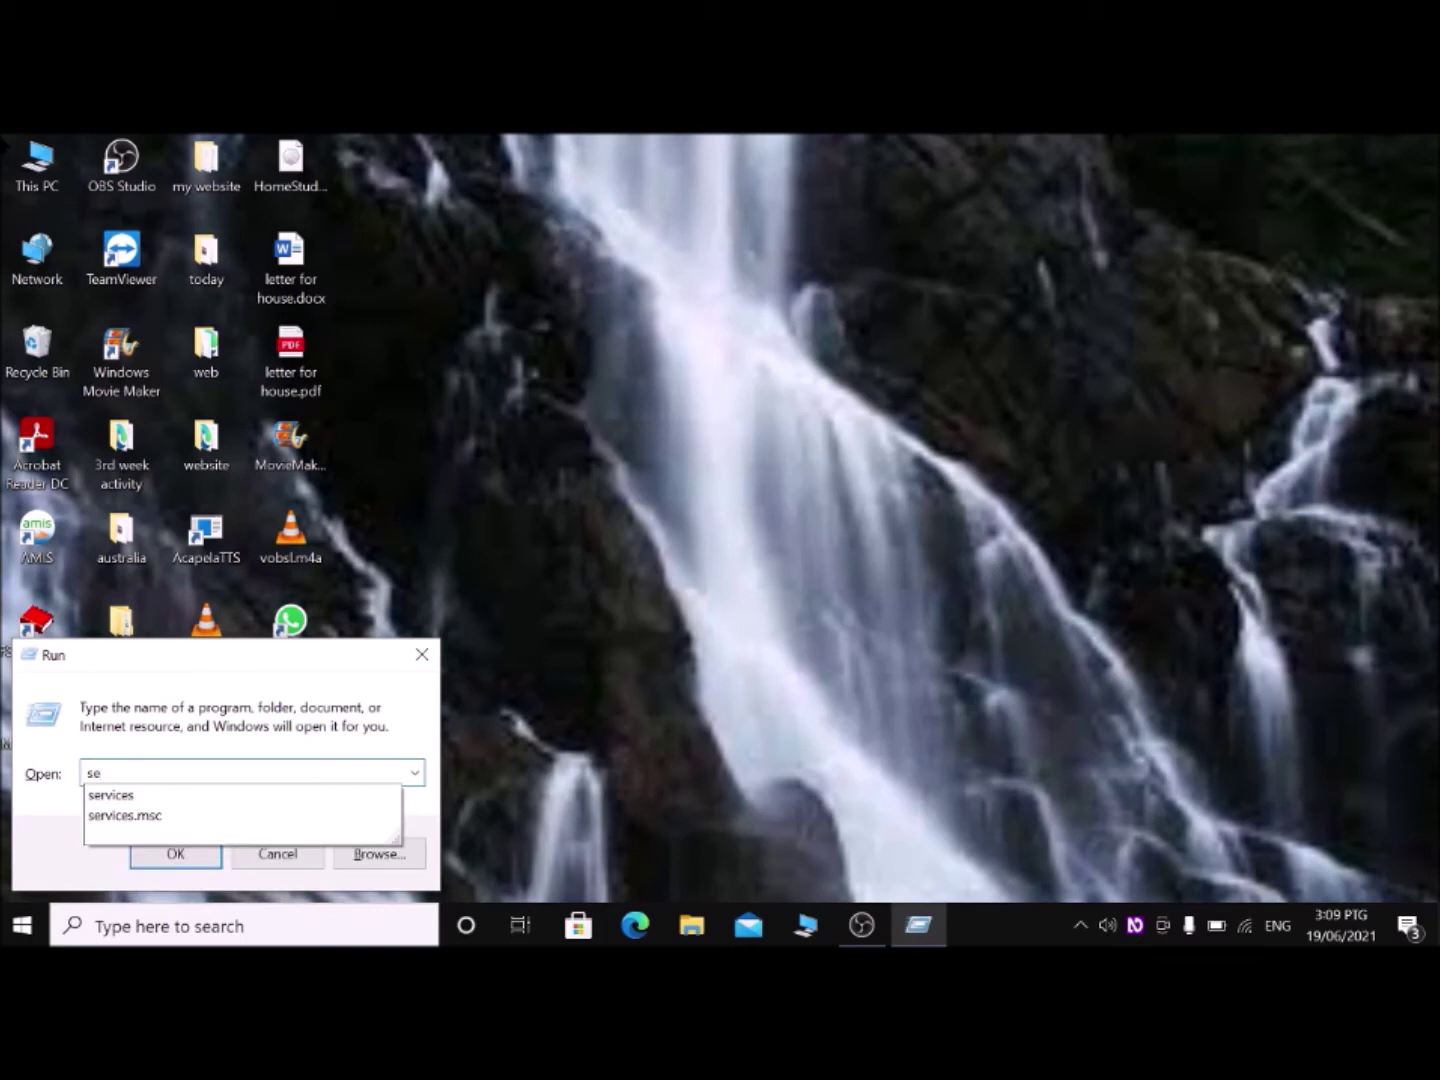
text(rvices.)
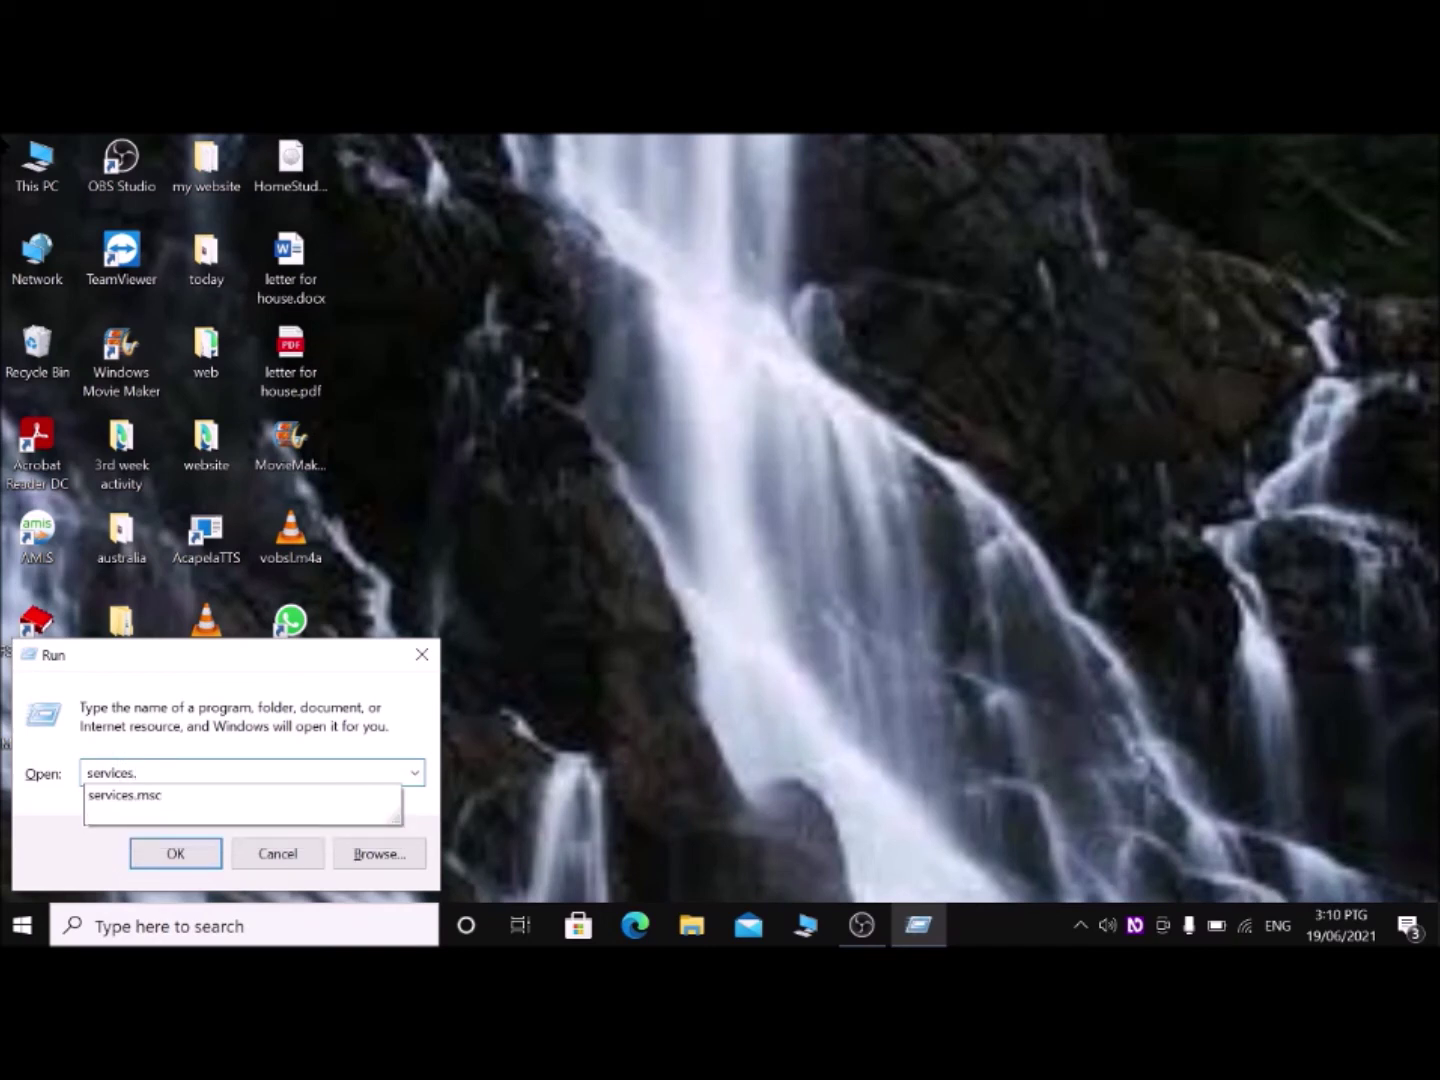
text(msc)
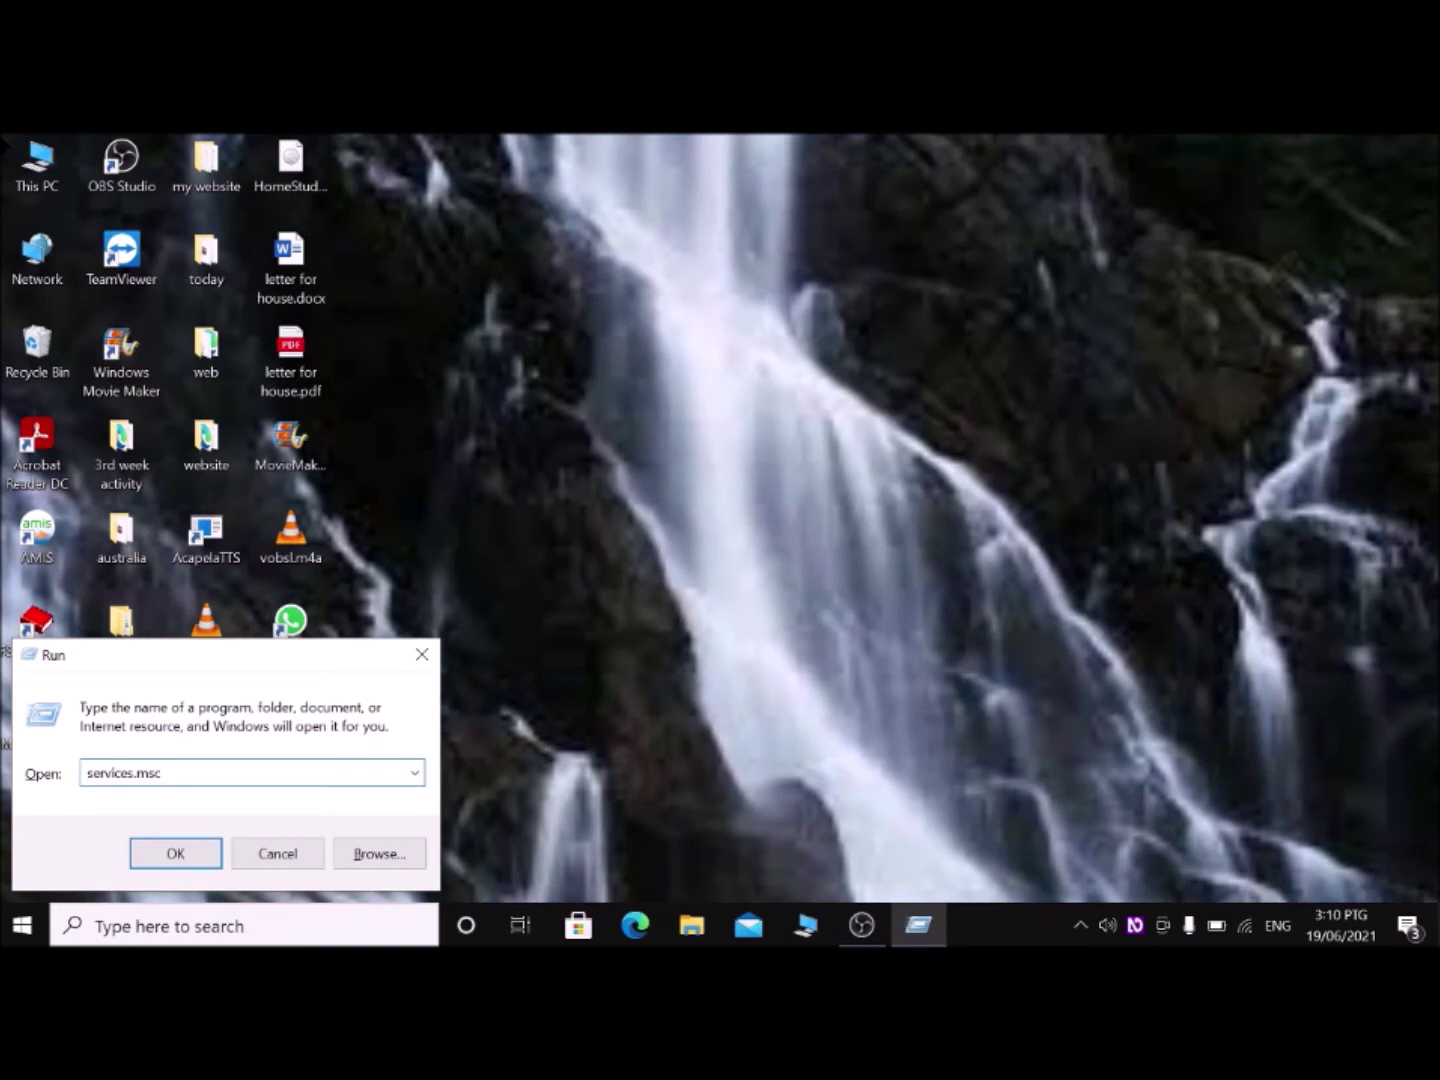
key(Return)
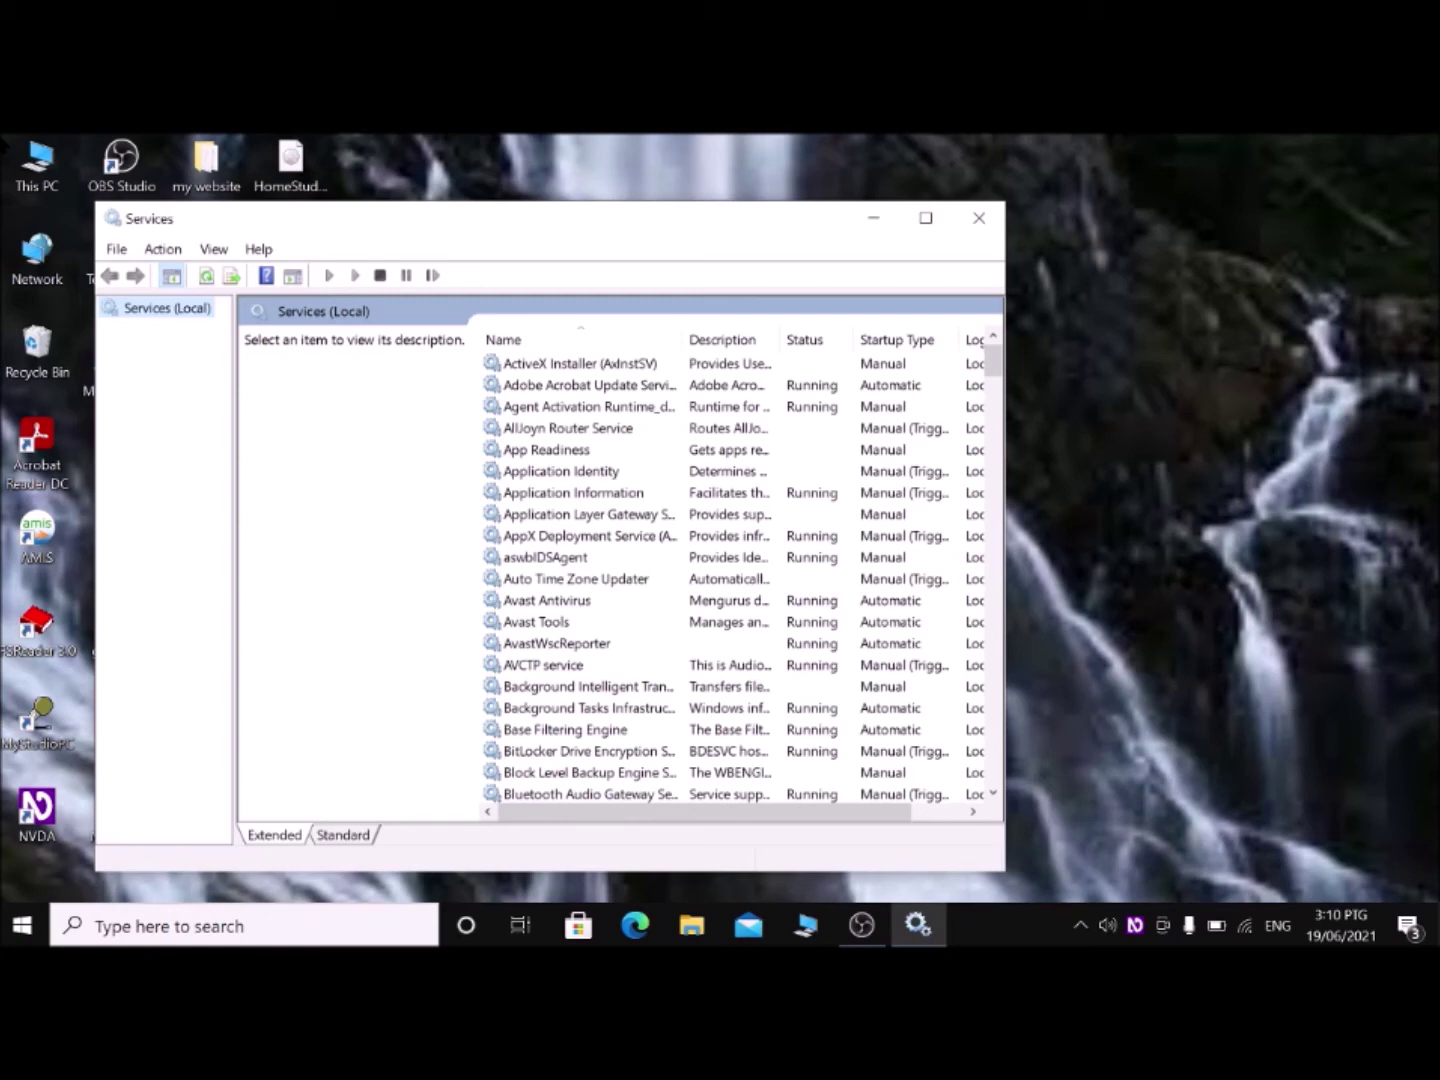
key(alt+F4)
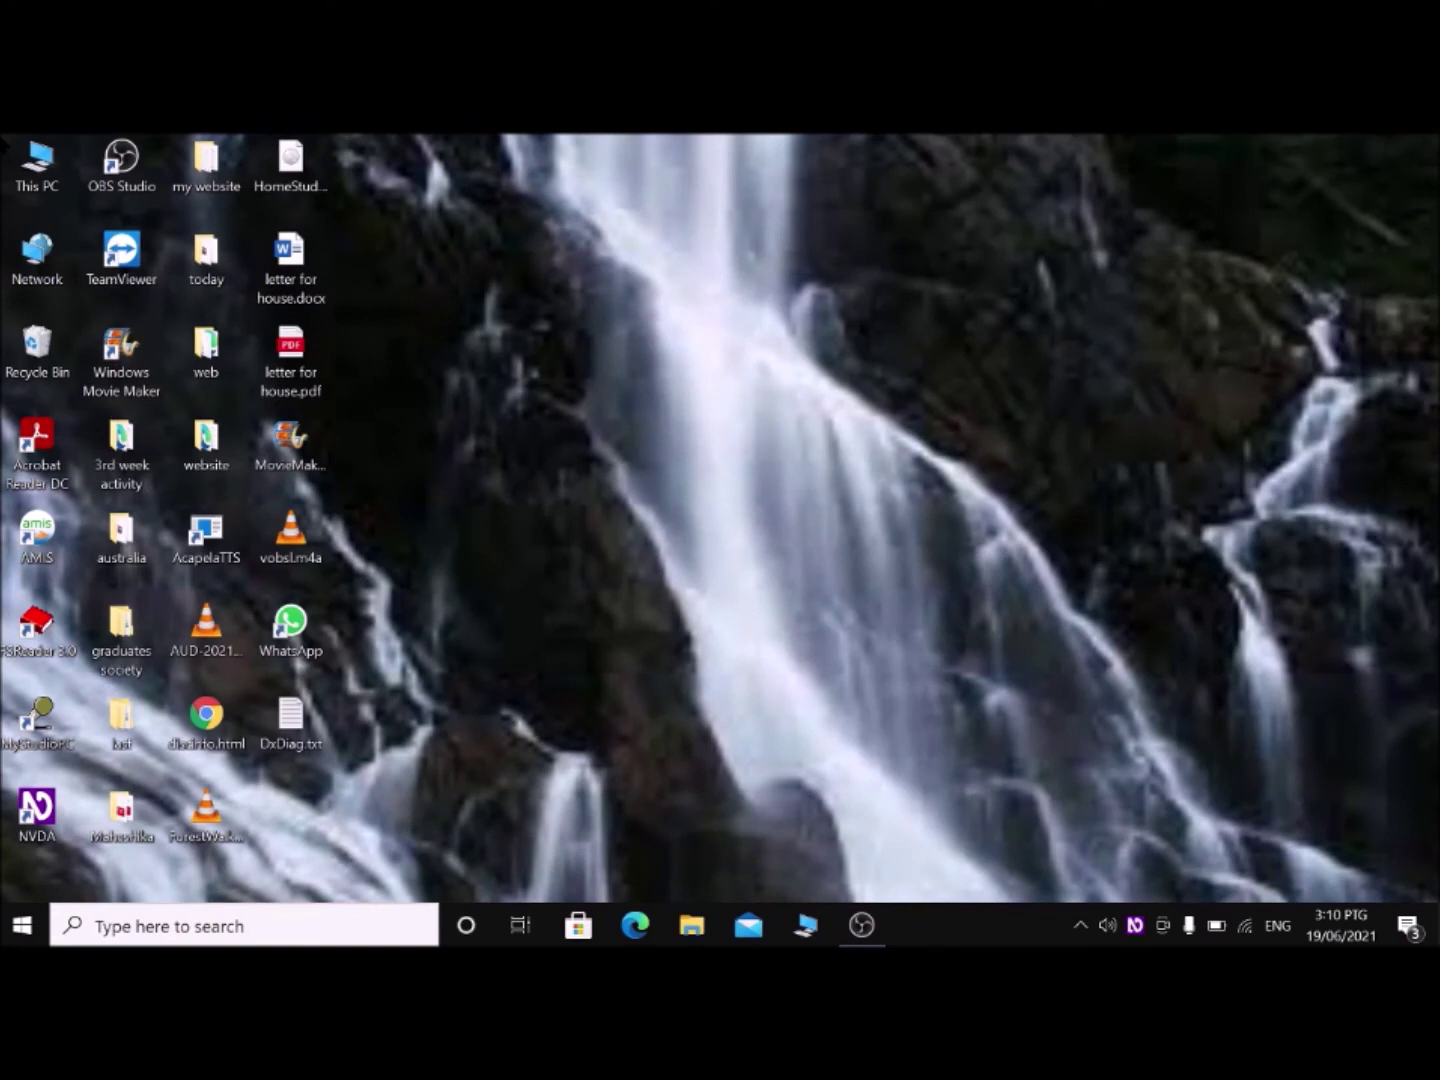
Step: Open Disk Management with the Run command "diskmgmt.msc"
key(super+r)
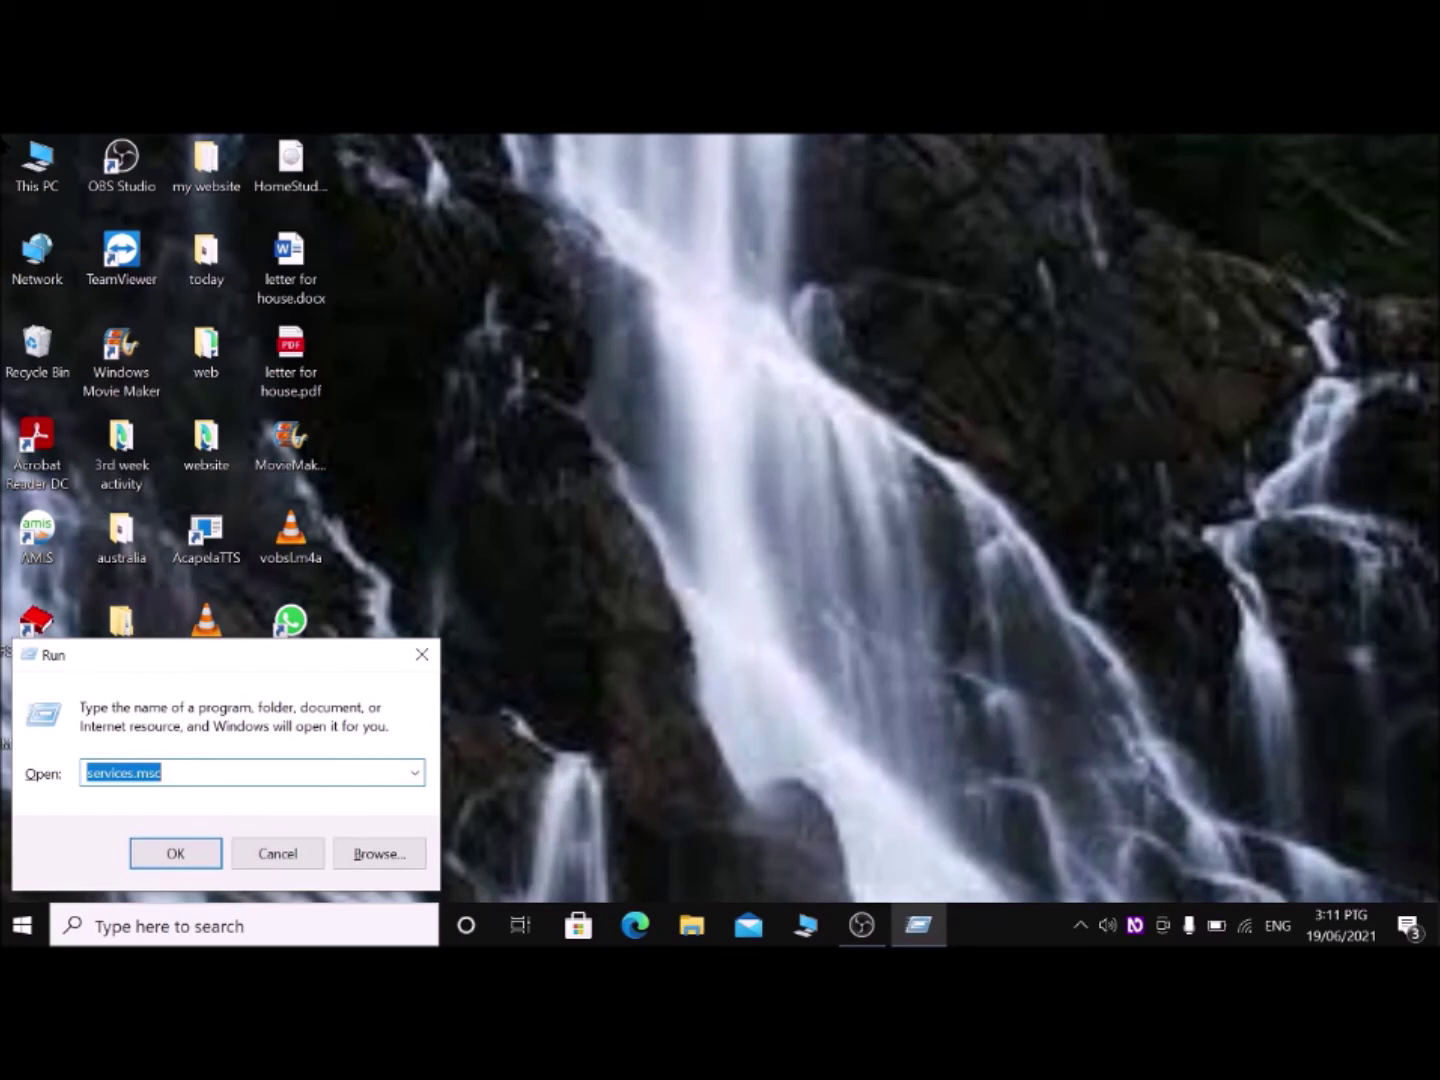
text(d)
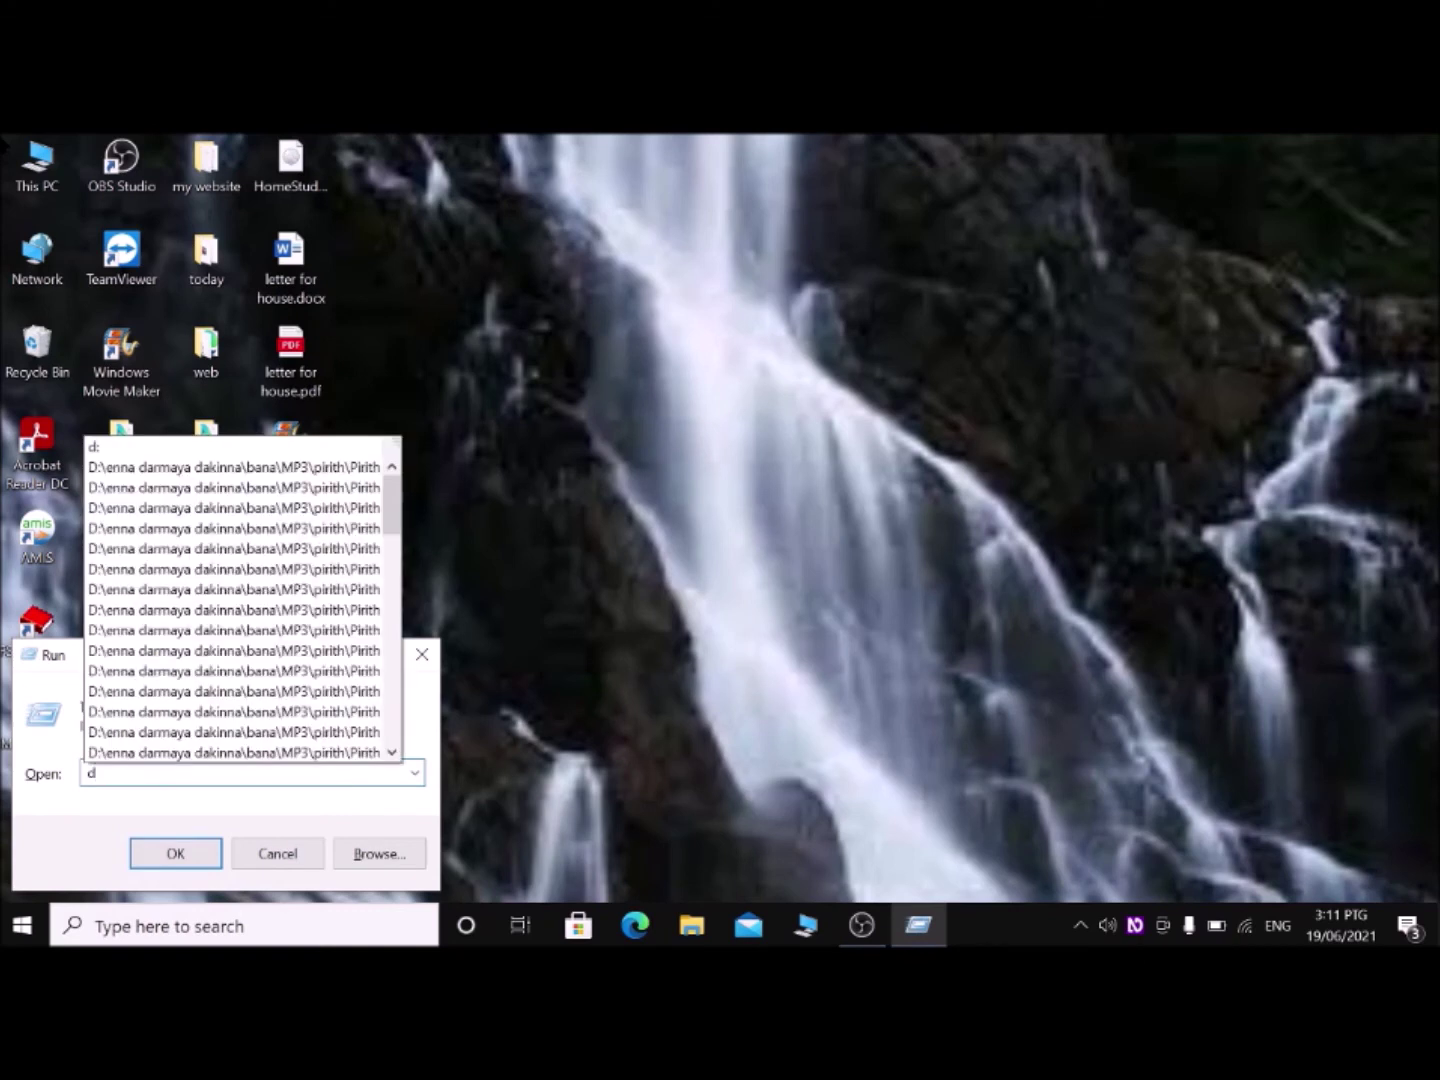
key(Escape)
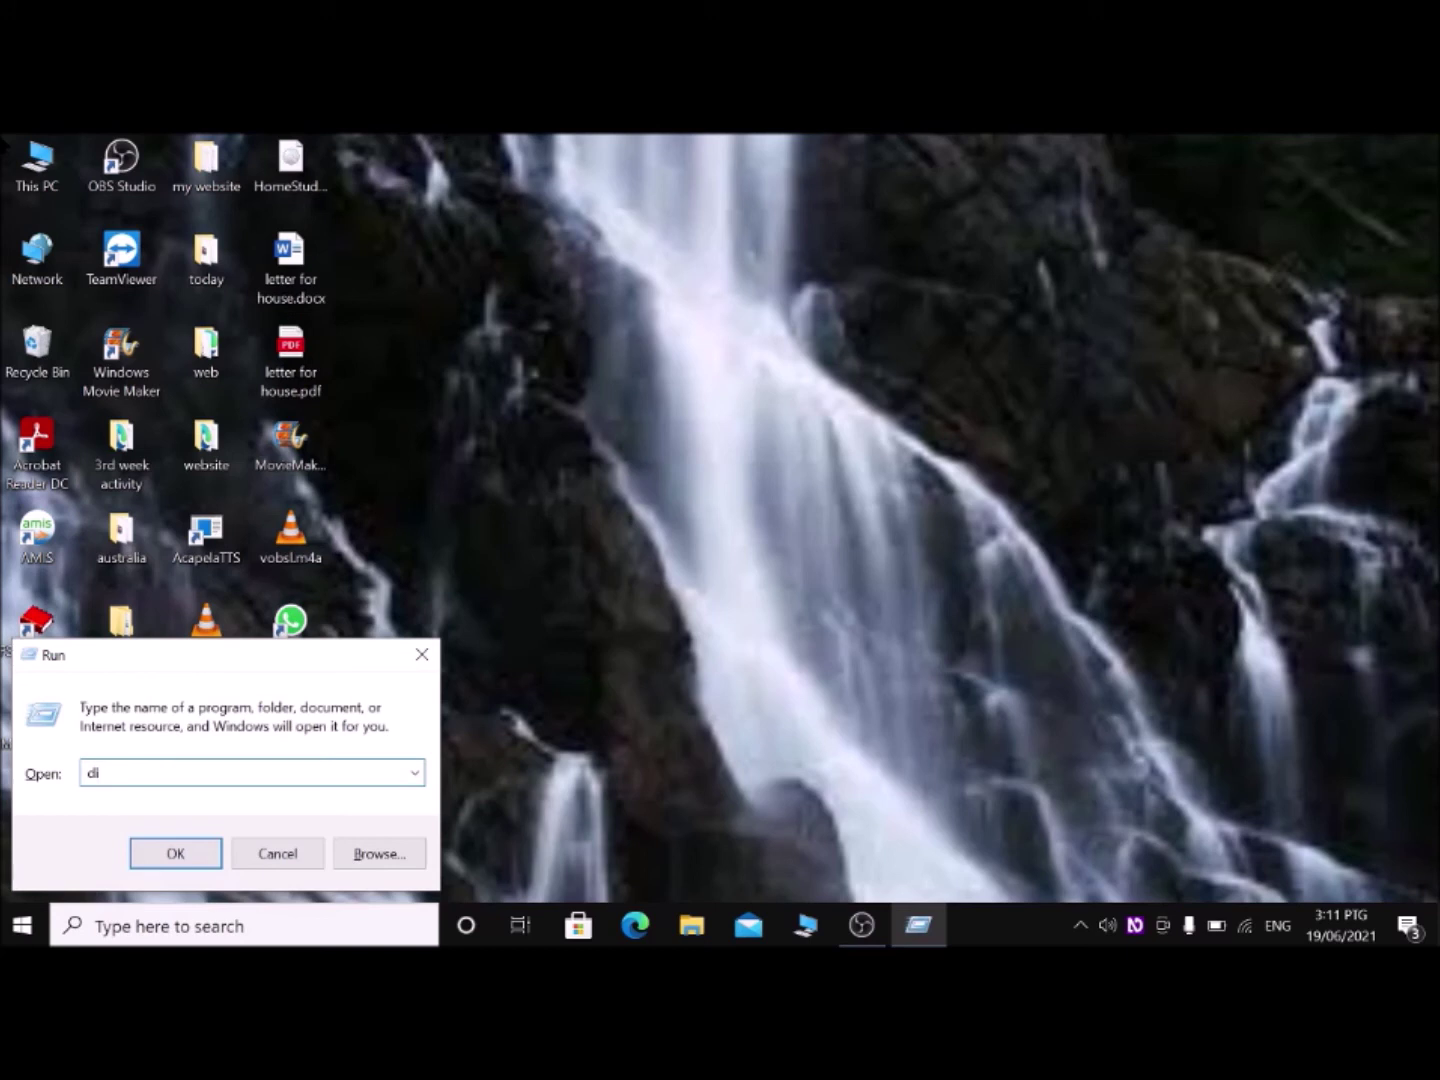
text(iskmgmt.msc)
key(Return)
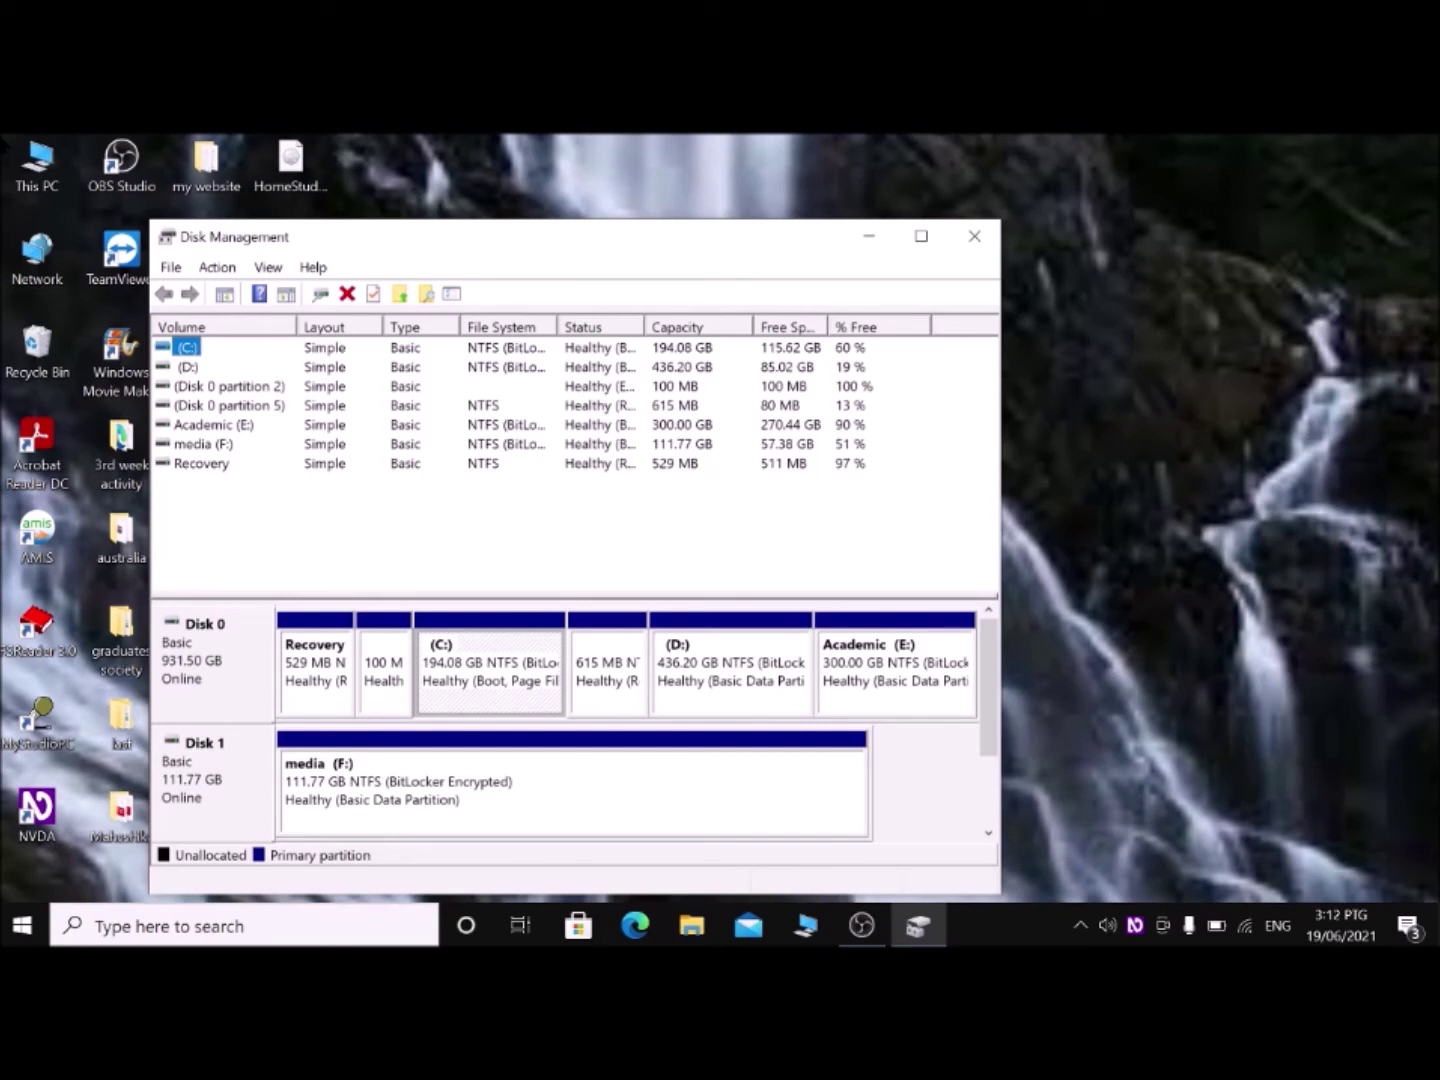
Step: Select the D: volume in the Disk Management volume list to view it, and close the console
key(Tab)
key(Tab)
key(Down)
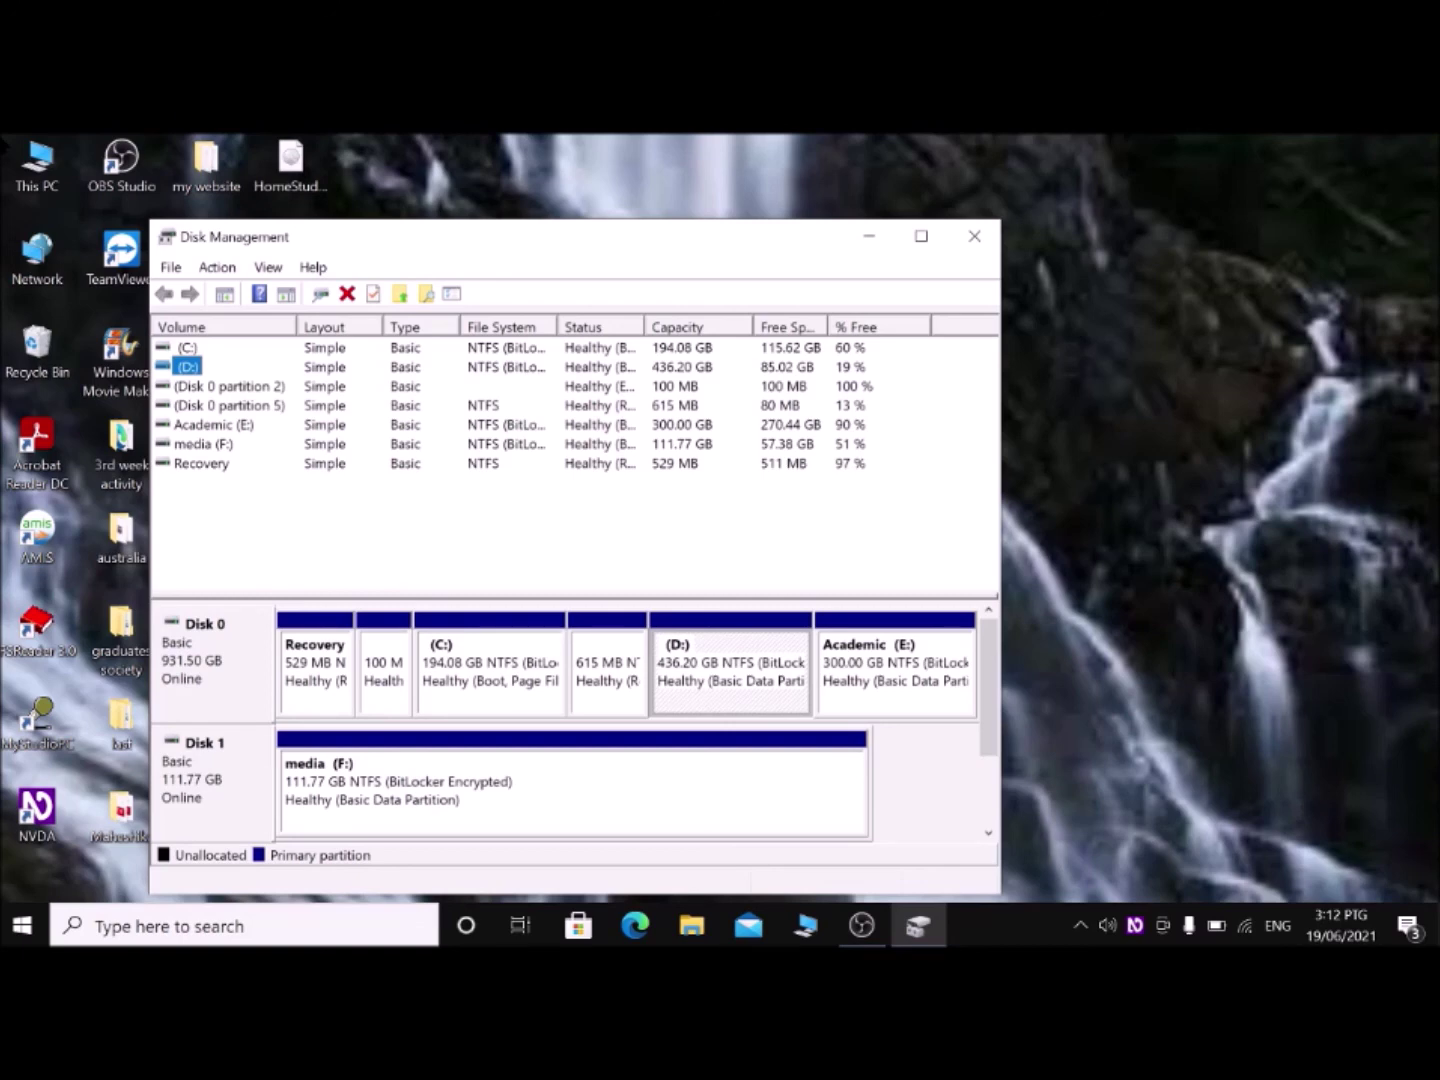
key(alt+F4)
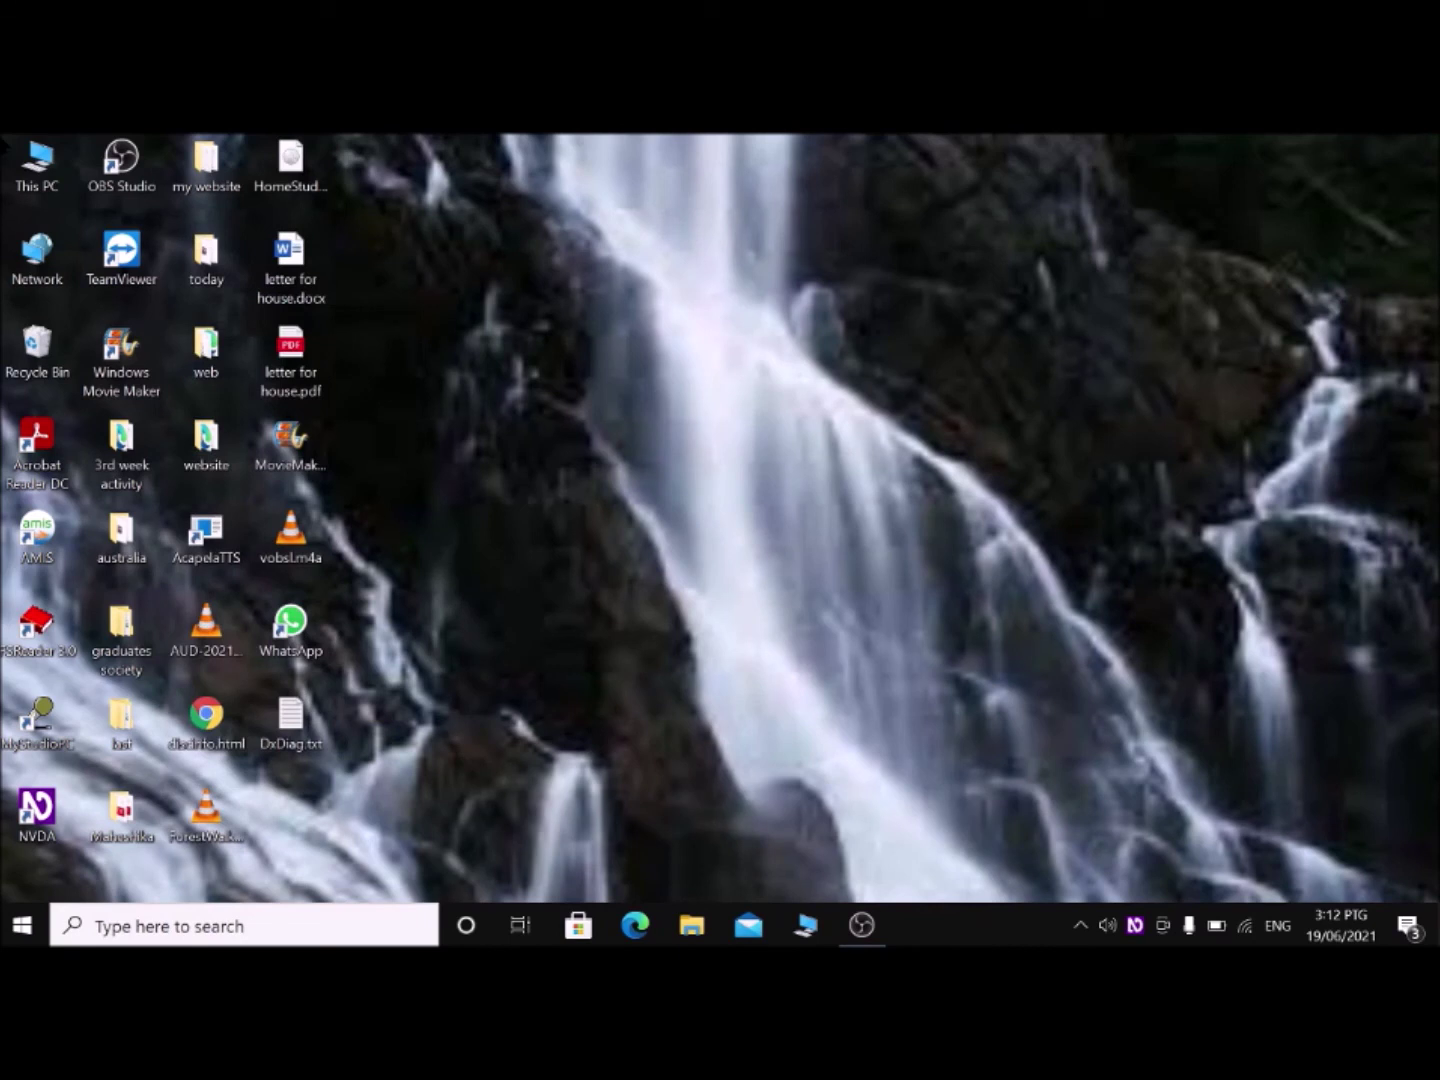
Step: Enter the immediate shutdown command "shutdown -s -t 0" in the Run dialog
key(super+r)
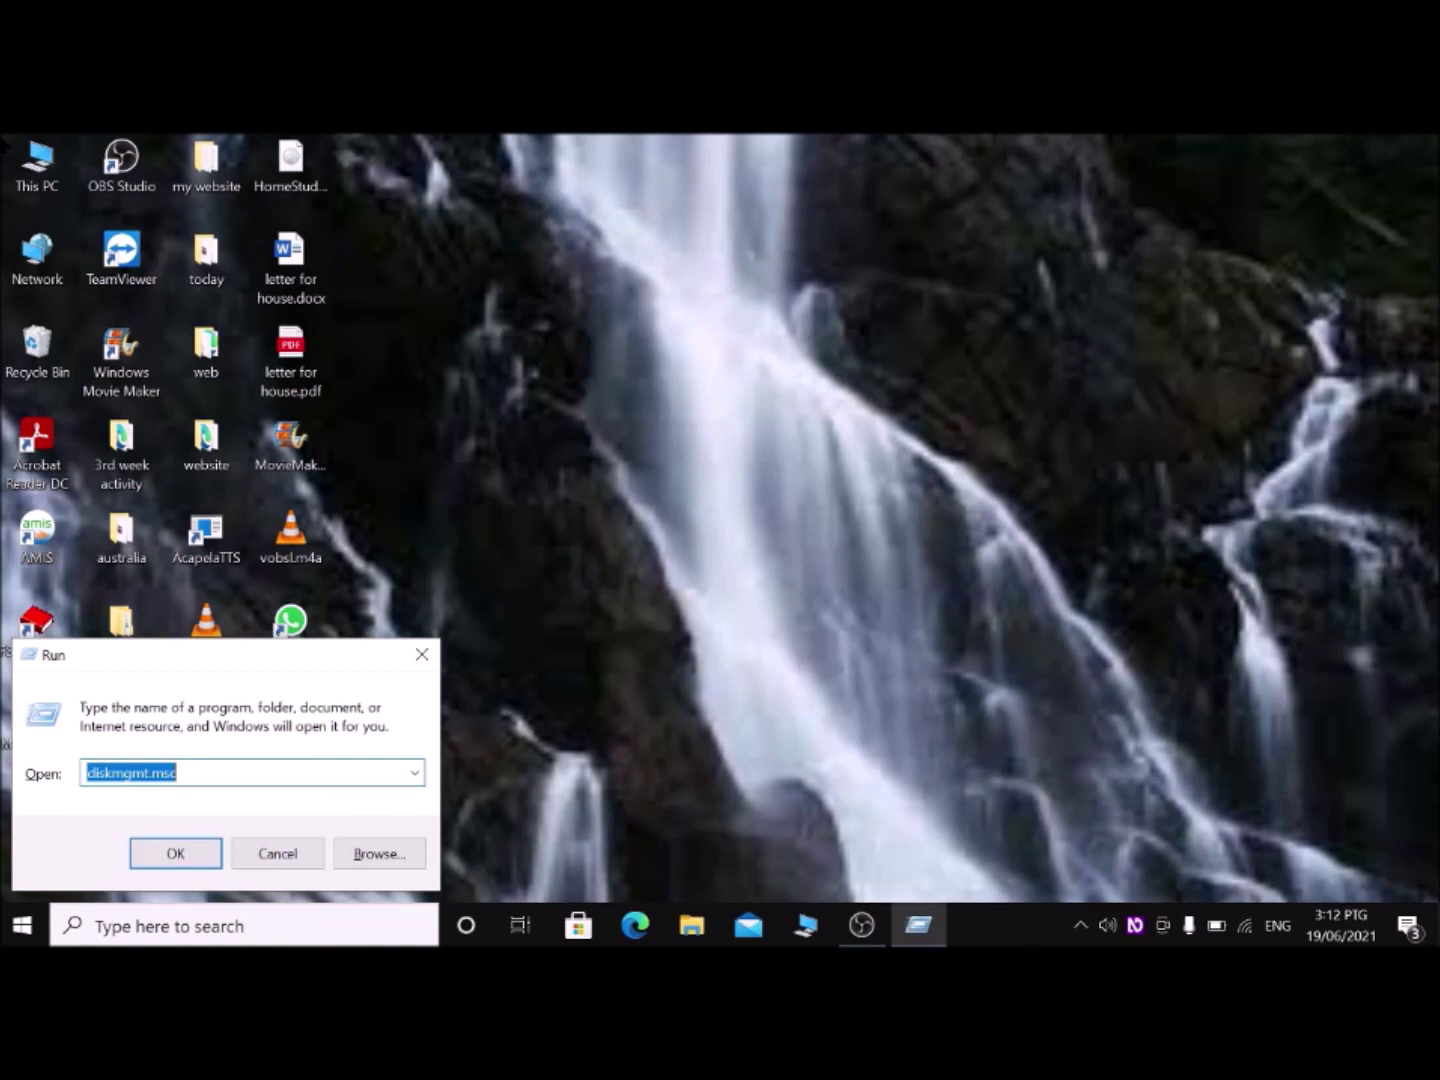
text(s)
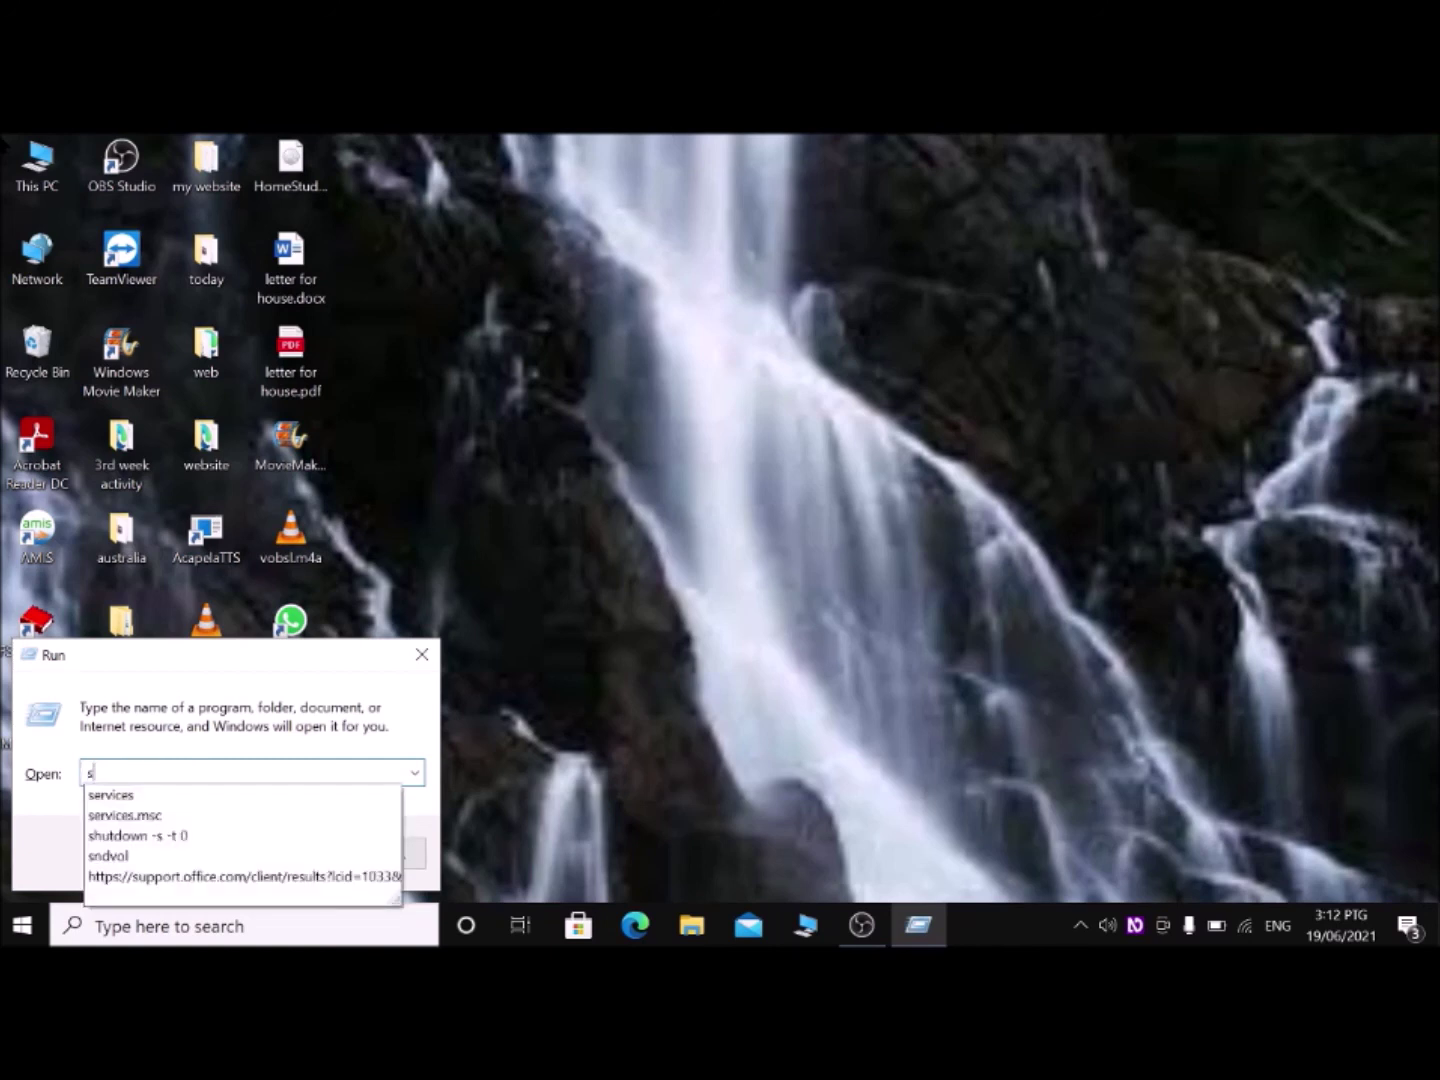
text(hu)
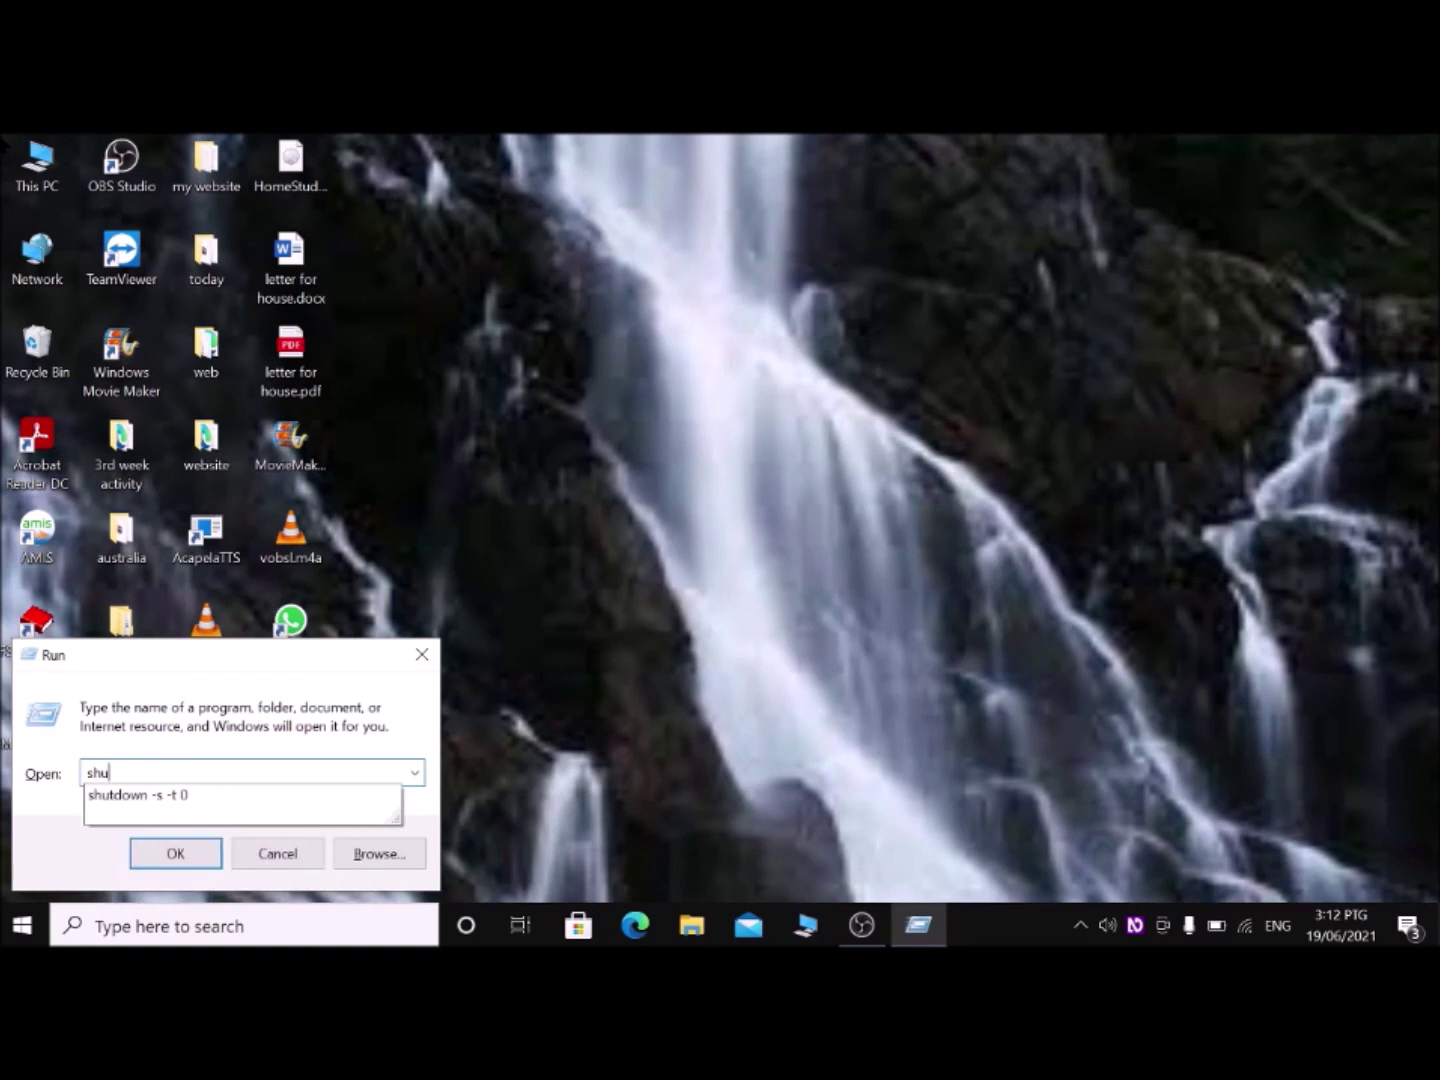
text(tdown)
text(-s)
text(-t 0)
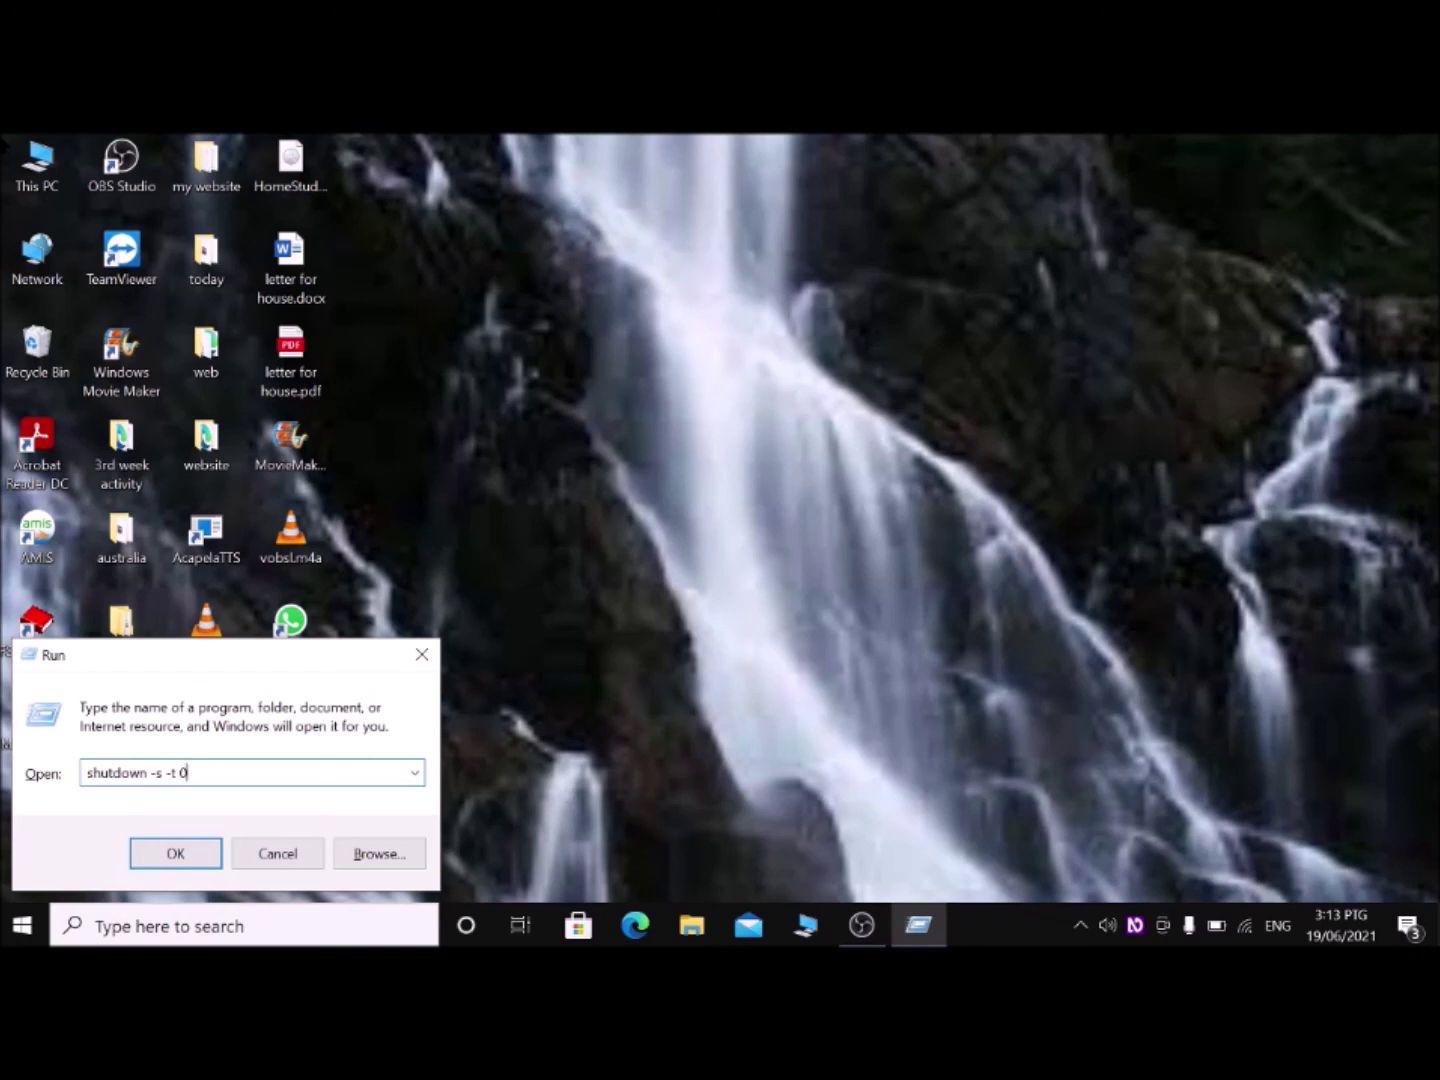
Step: Dismiss the shutdown command without running it, and enter the immediate restart command "shutdown -r -t 0" in a new Run dialog
key(Return)
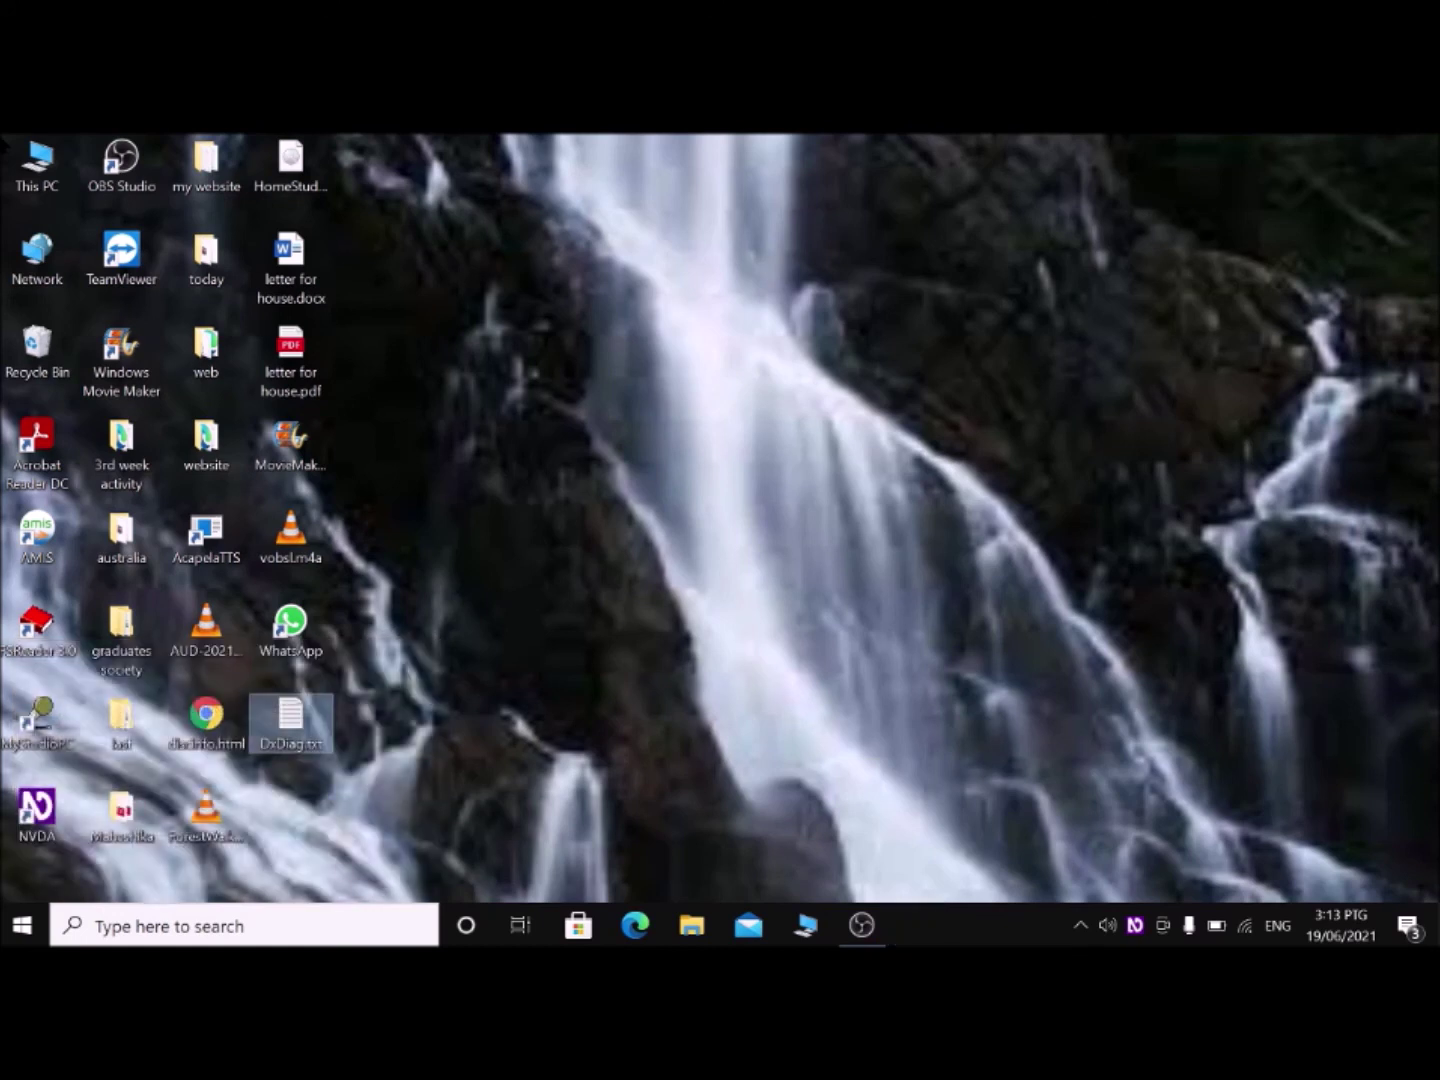
key(super+r)
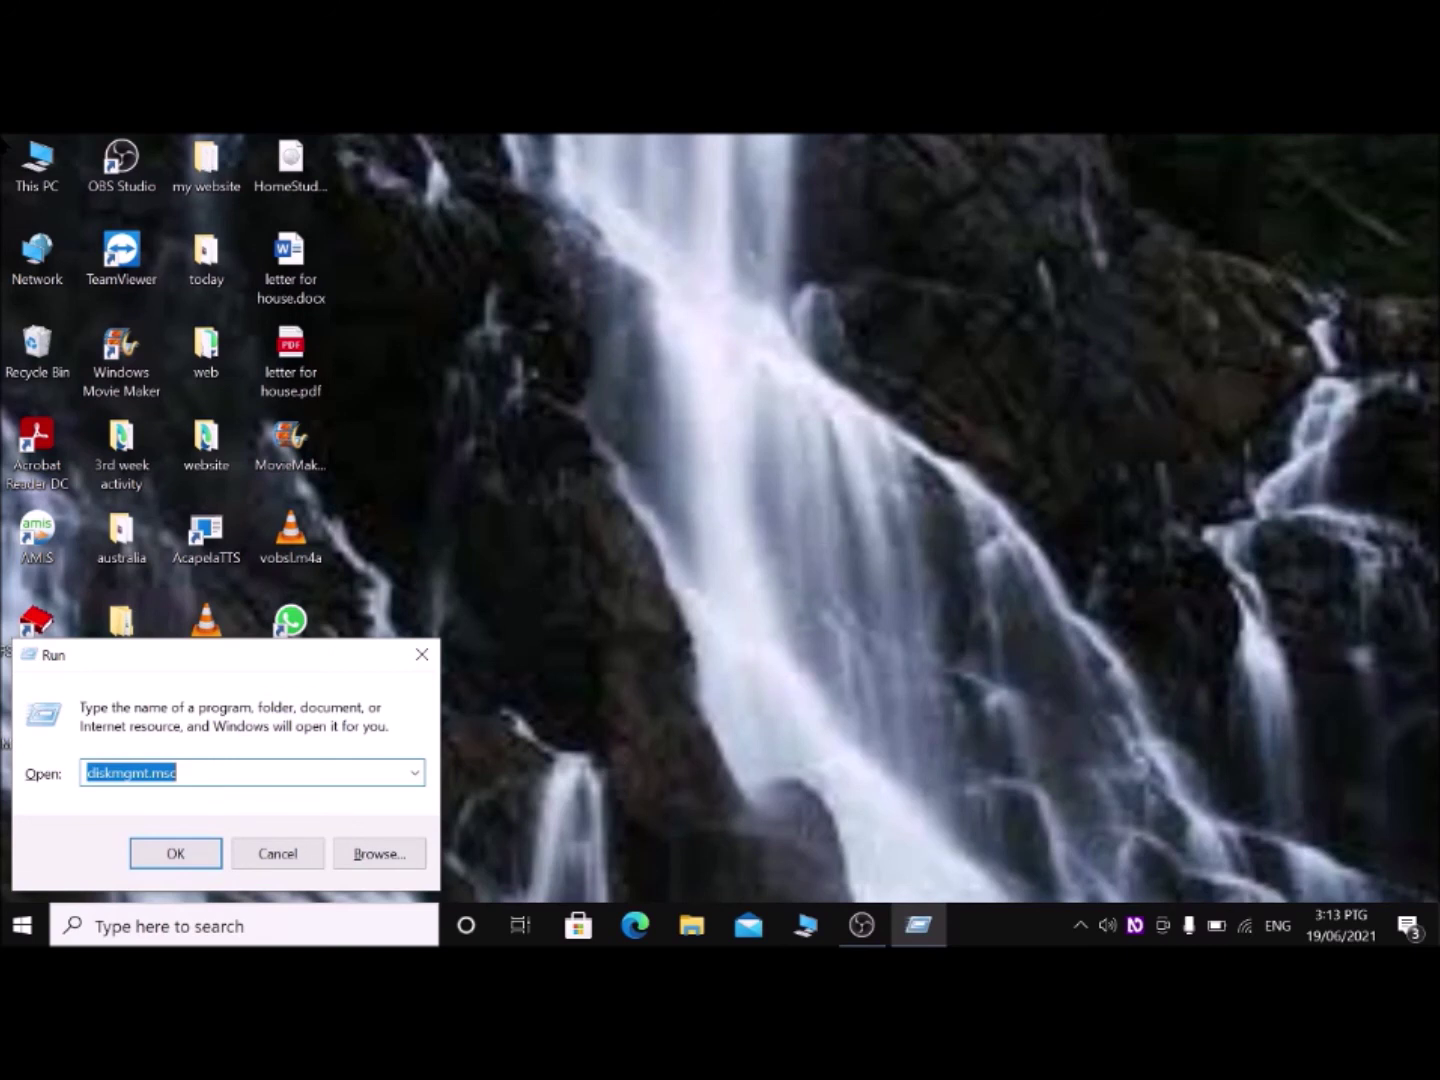
text(s)
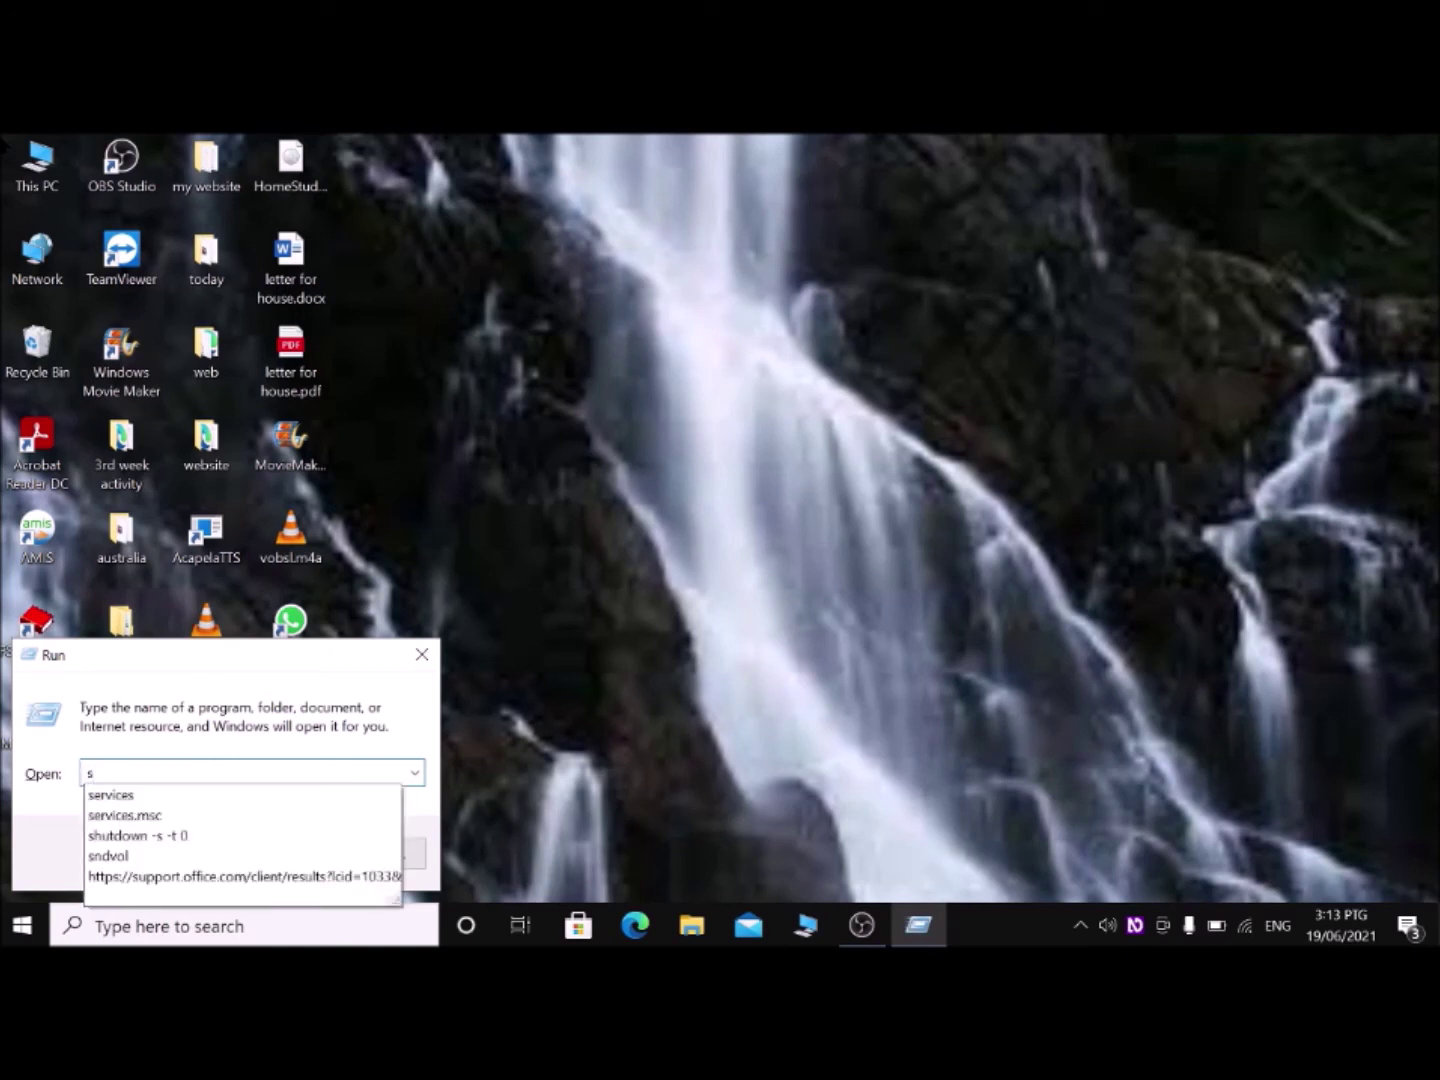
text(hu)
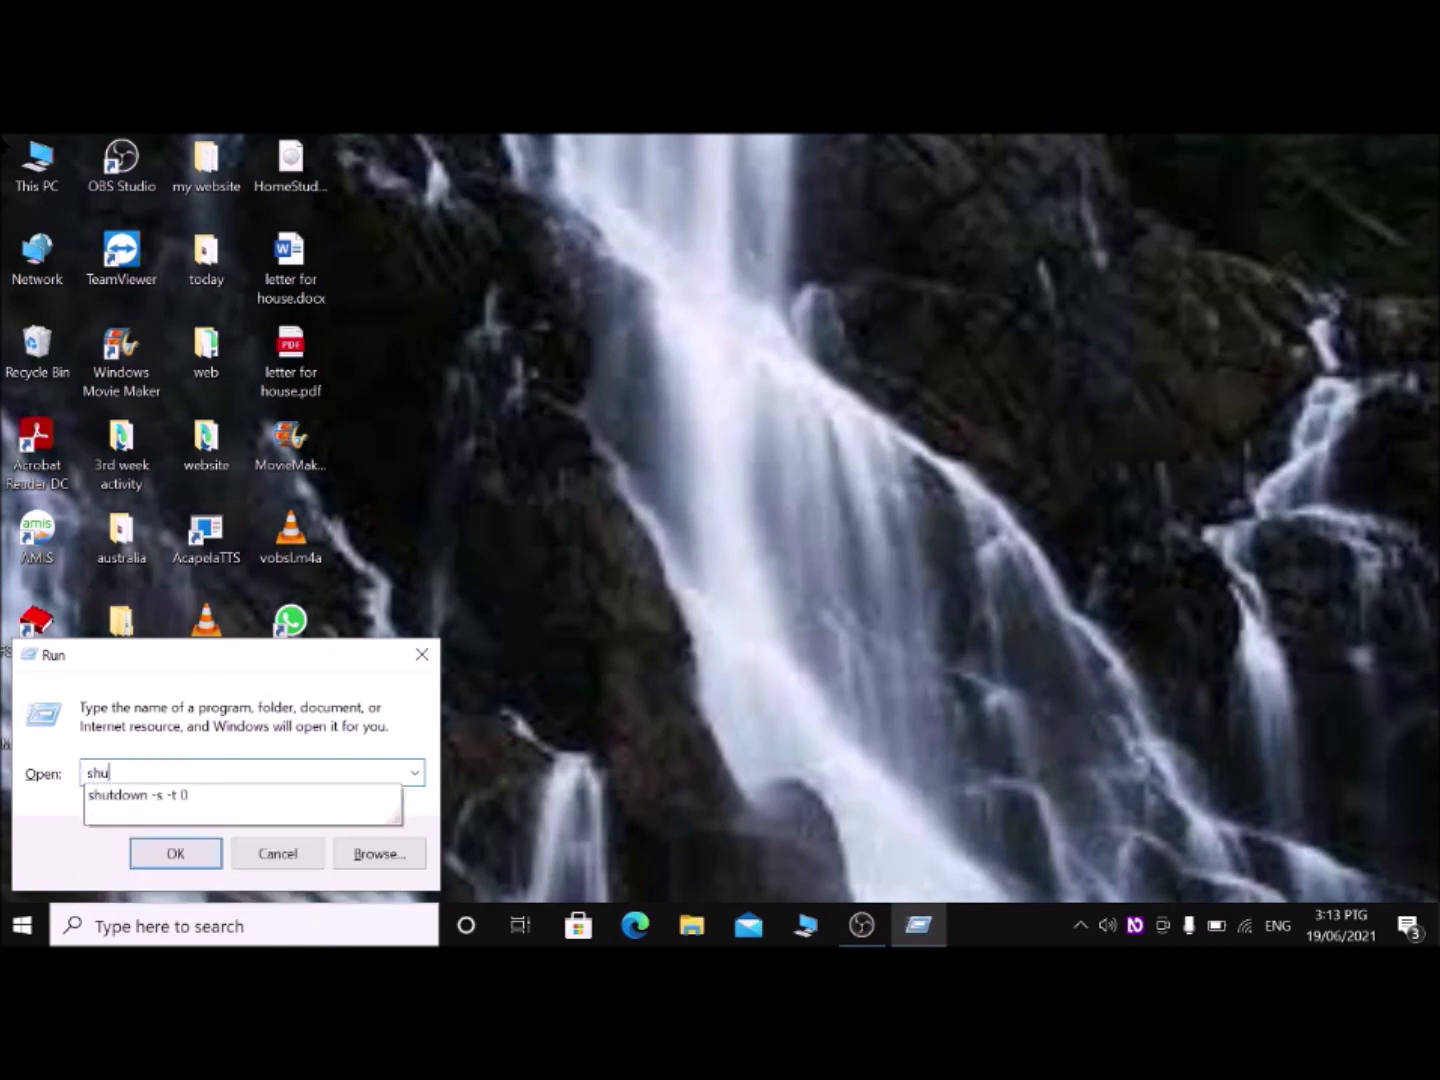
text(tdown -r -)
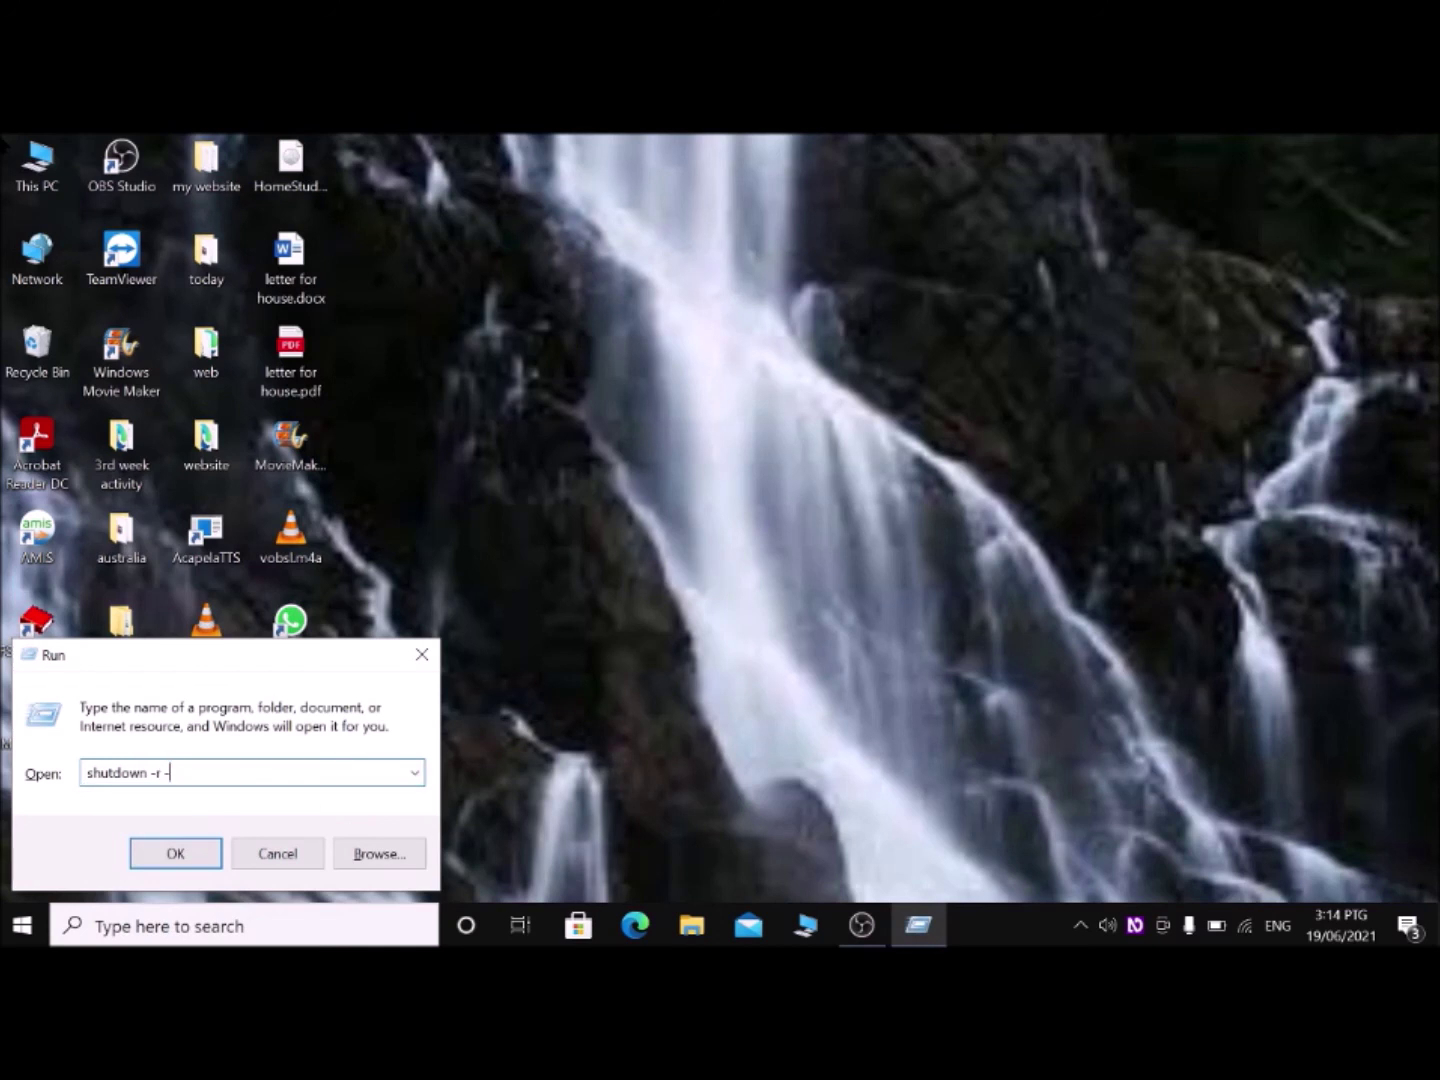
text(t 0)
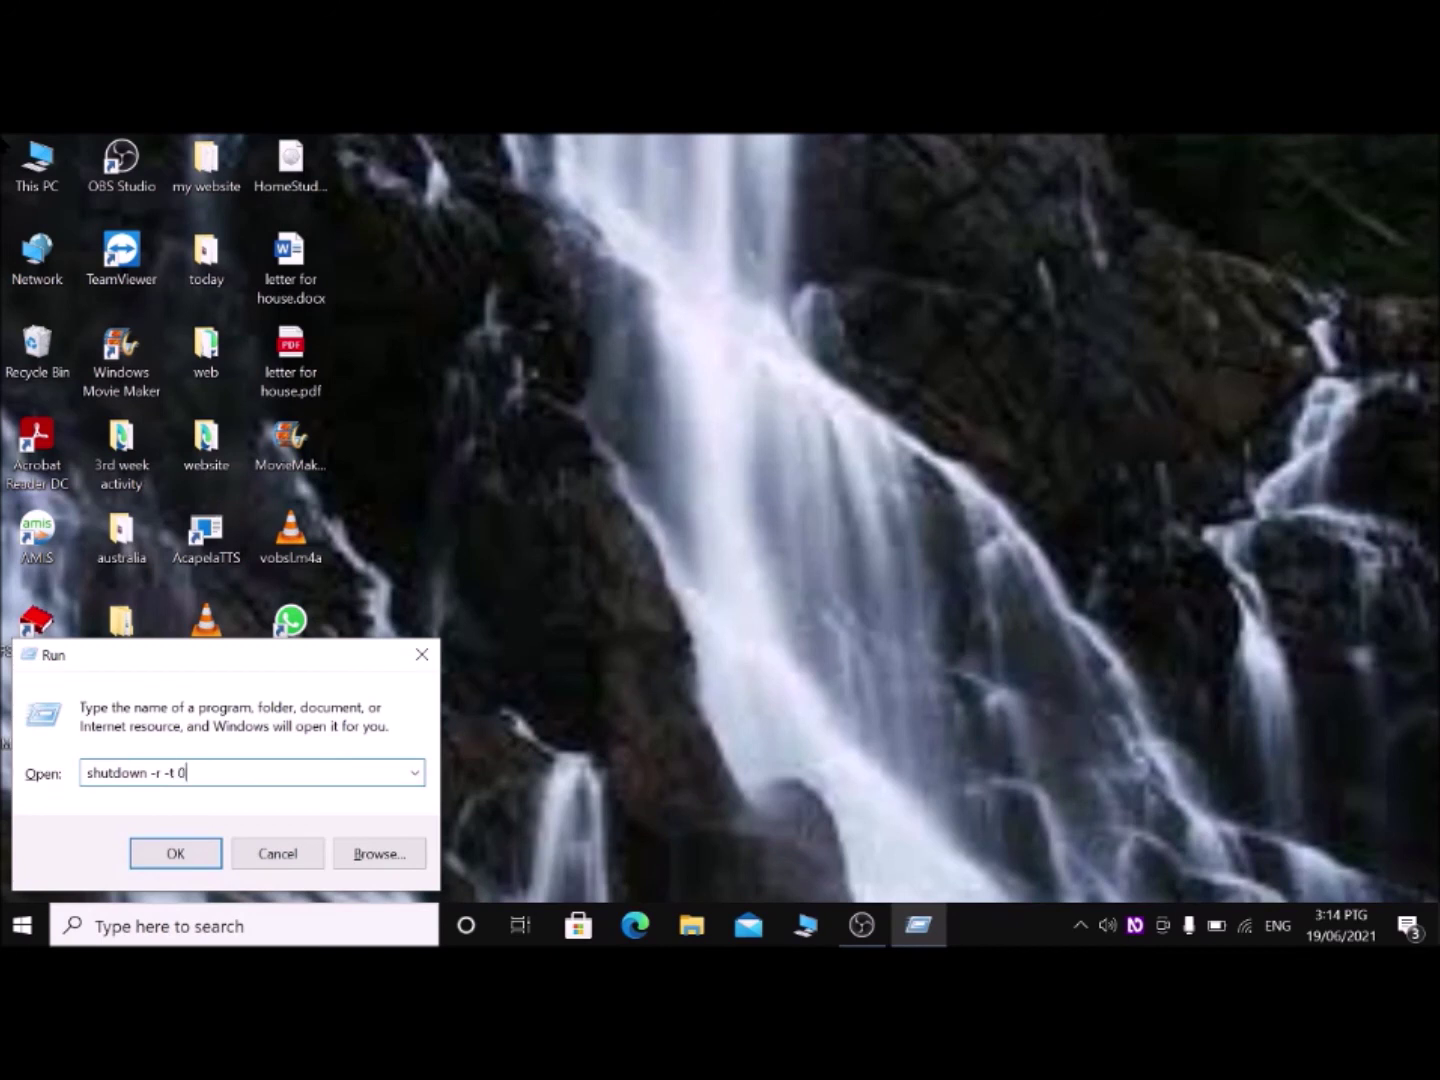